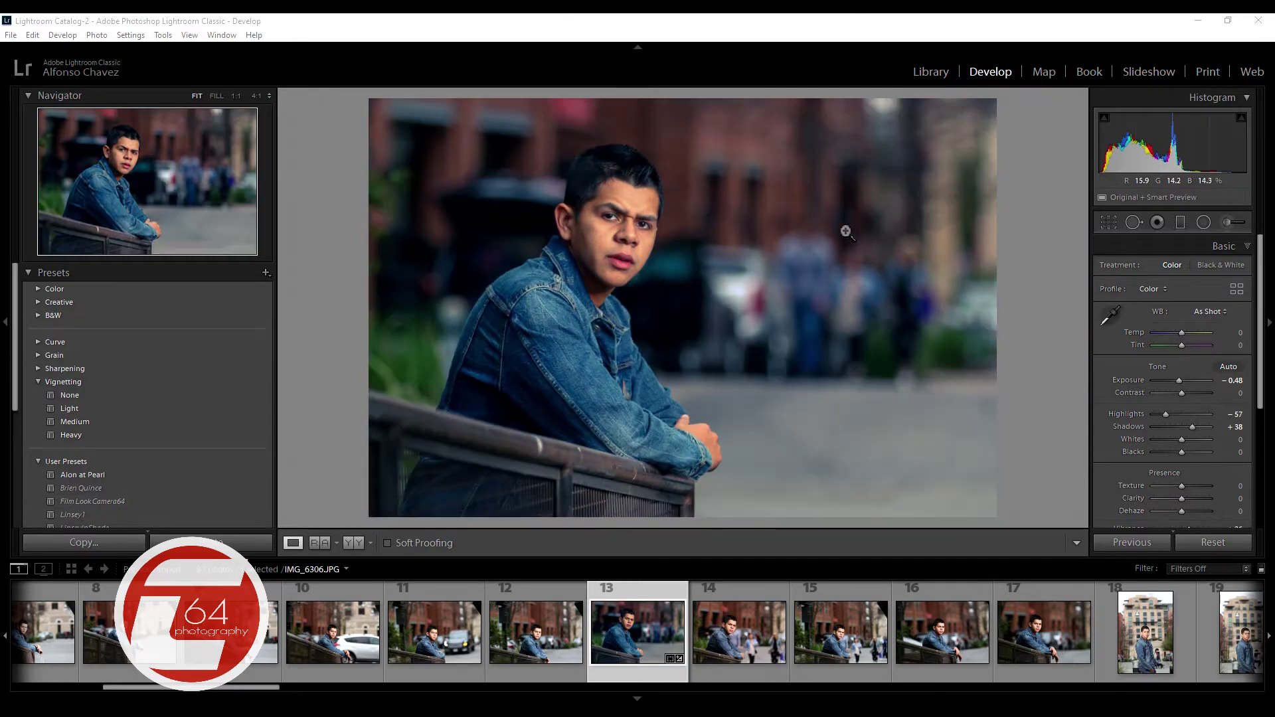
Start a photo import and choose the 4-11-2020CanyonLake folder under Pictures on drive D: as the source.
{"action": "left_click", "coordinate": [930, 73]}
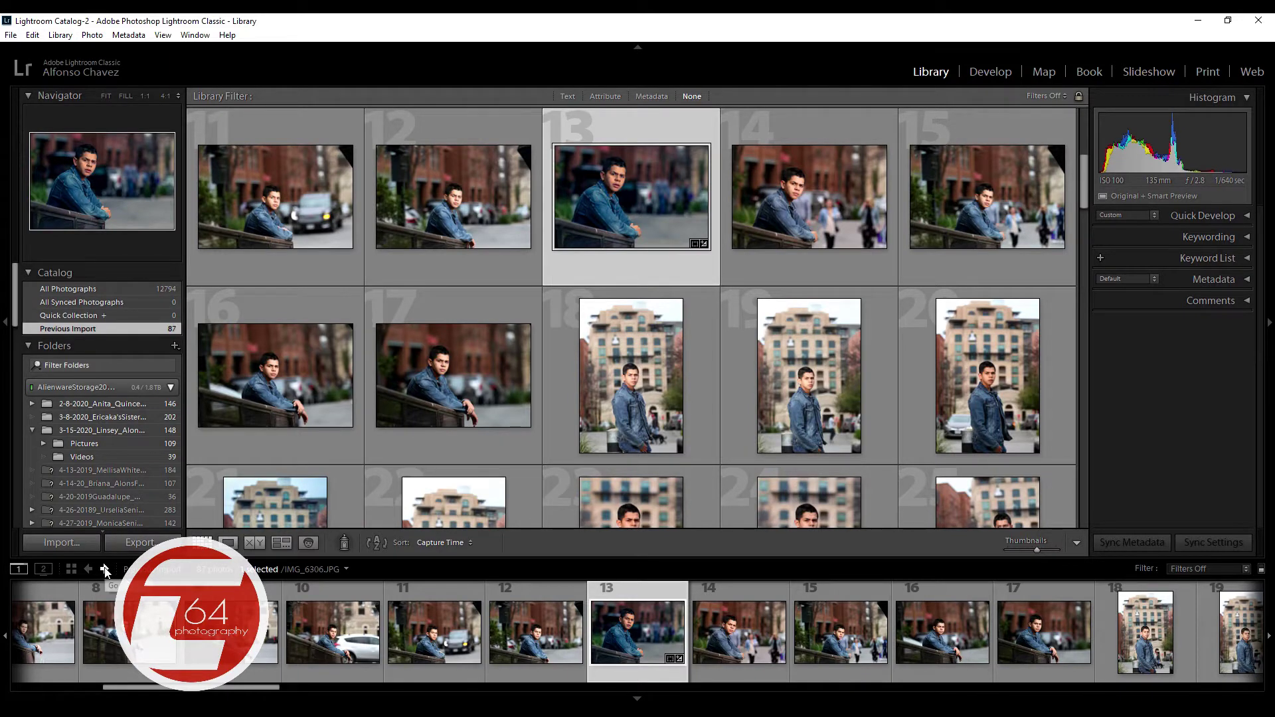
{"action": "left_click", "coordinate": [77, 545]}
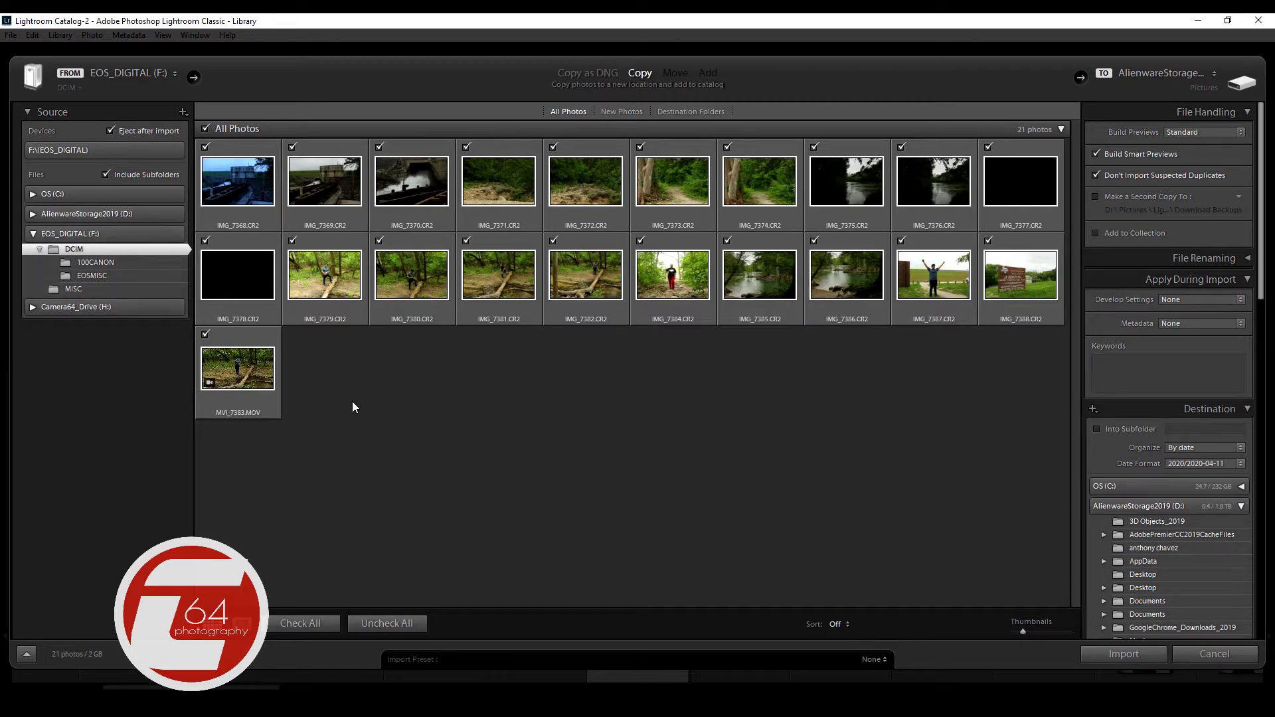
{"action": "left_click", "coordinate": [30, 192]}
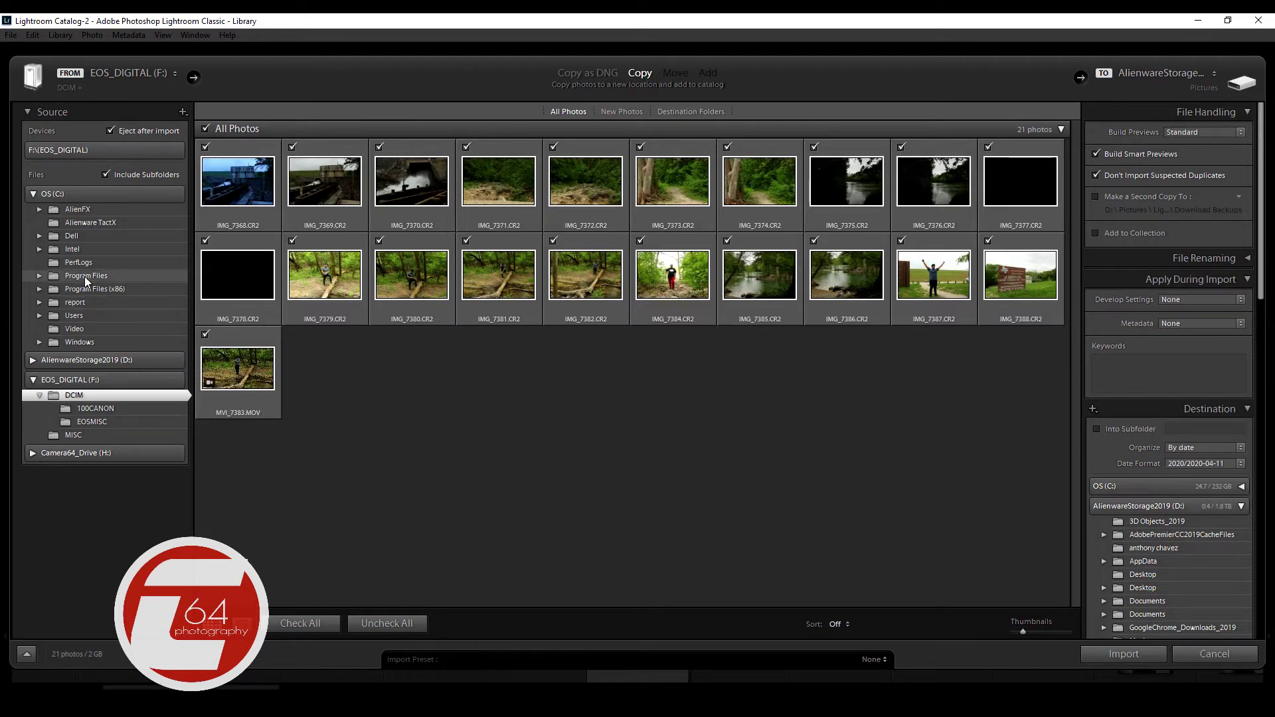
{"action": "left_click", "coordinate": [33, 194]}
{"action": "left_click", "coordinate": [31, 215]}
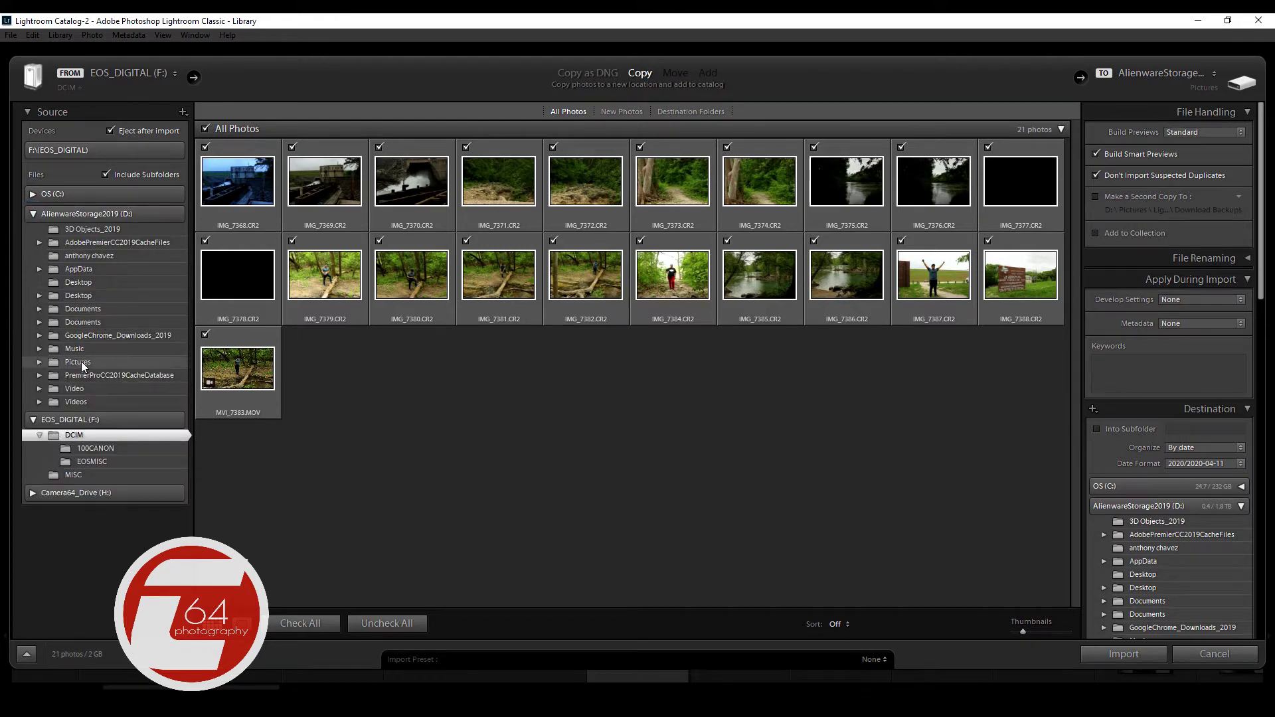
{"action": "left_click", "coordinate": [37, 359]}
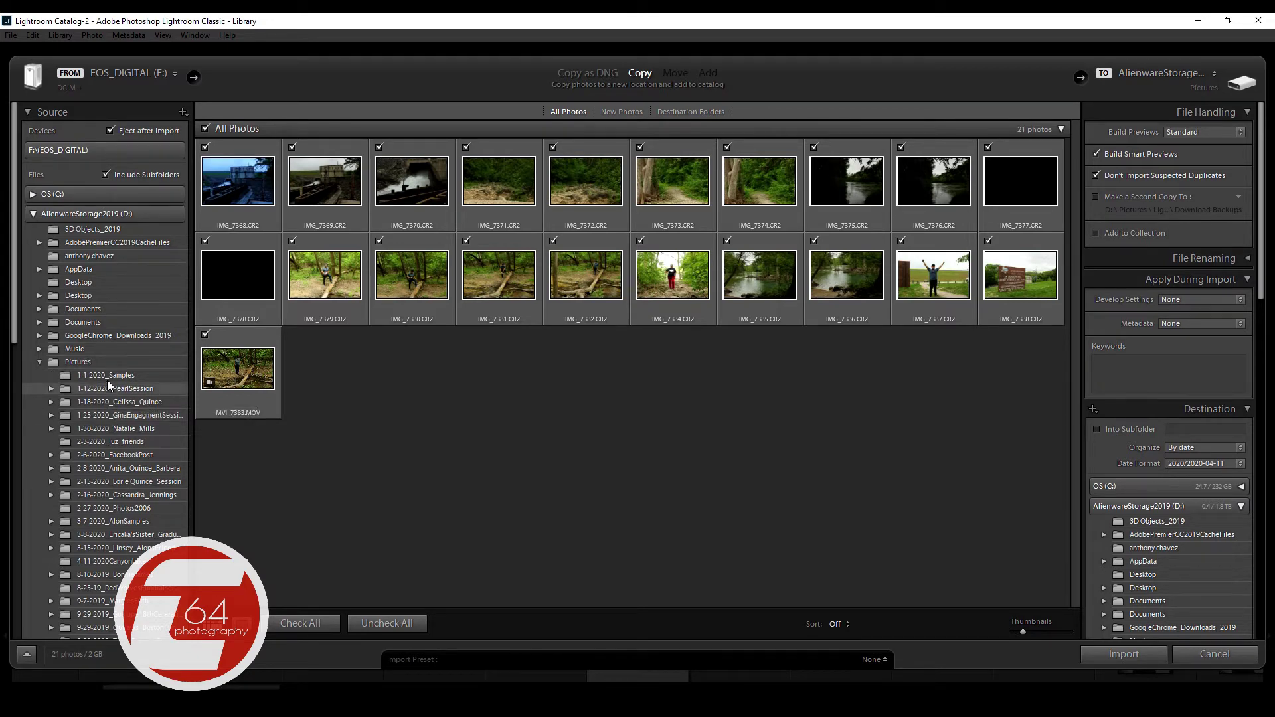
{"action": "scroll", "coordinate": [109, 515], "scroll_direction": "down", "scroll_amount": 3}
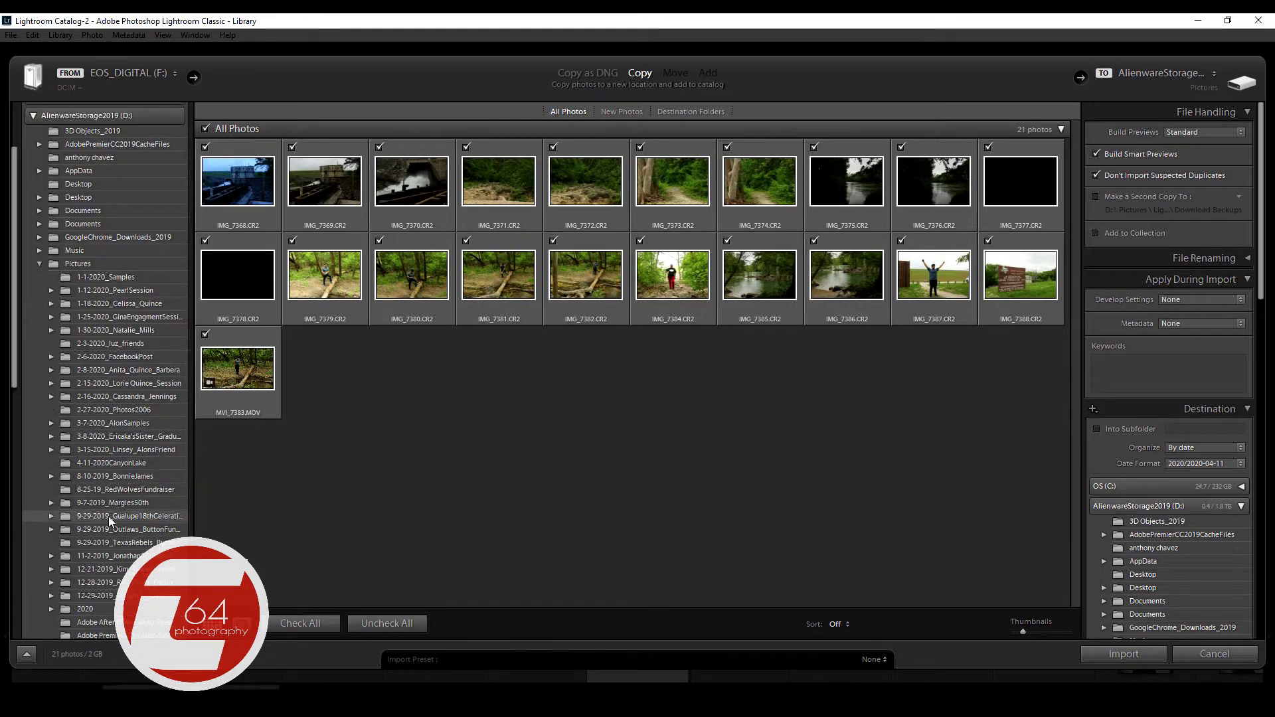
{"action": "scroll", "coordinate": [120, 511], "scroll_direction": "down", "scroll_amount": 3}
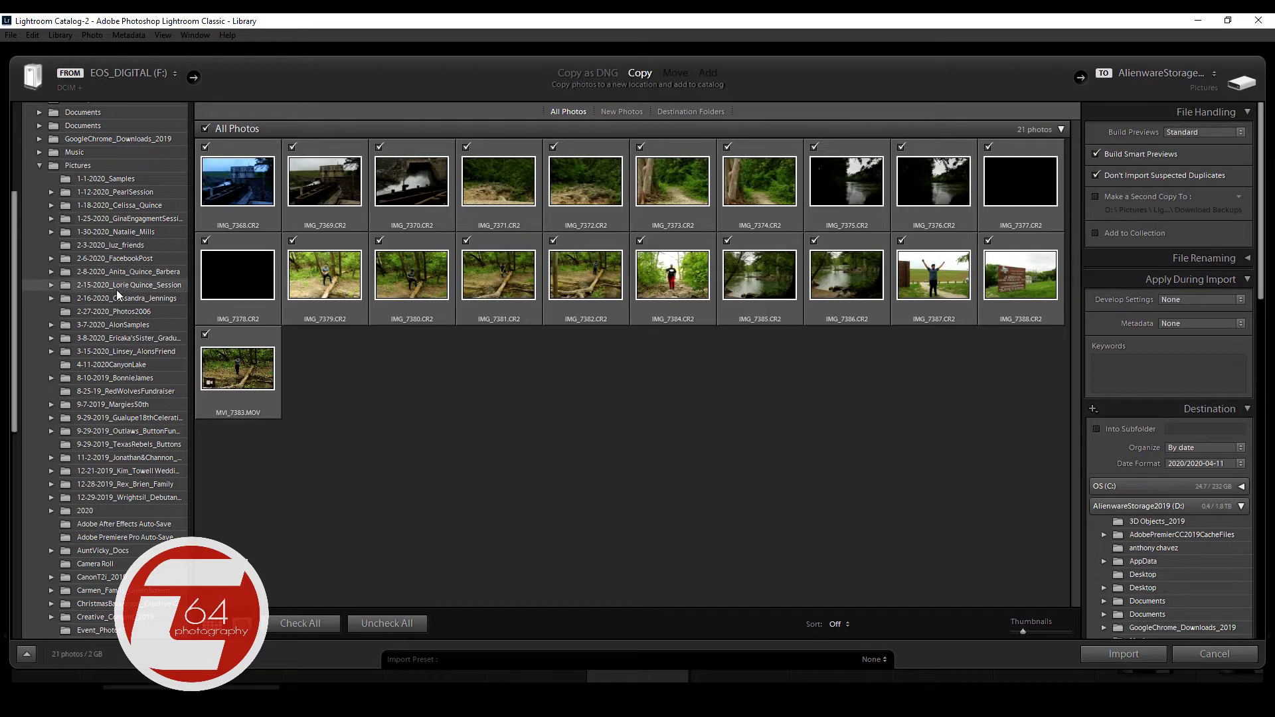
{"action": "left_click", "coordinate": [101, 366]}
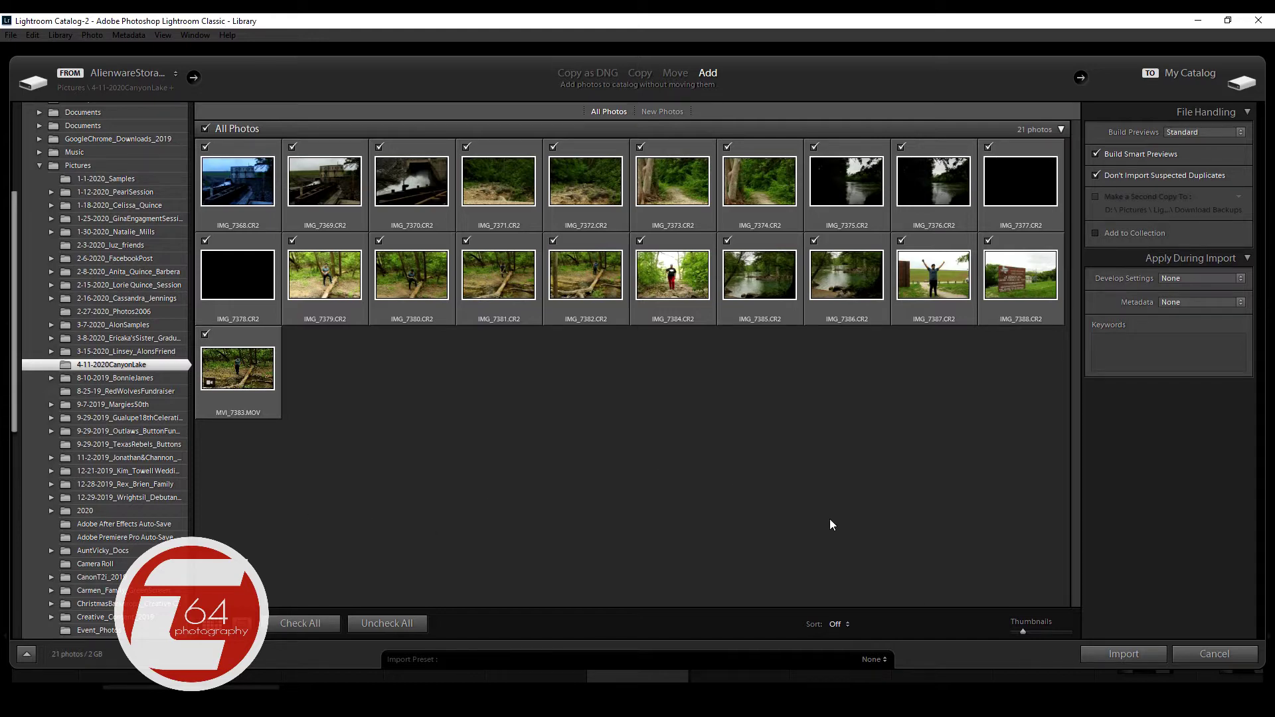
Import all the checked photos into the catalog without moving them.
{"action": "left_click", "coordinate": [1101, 652]}
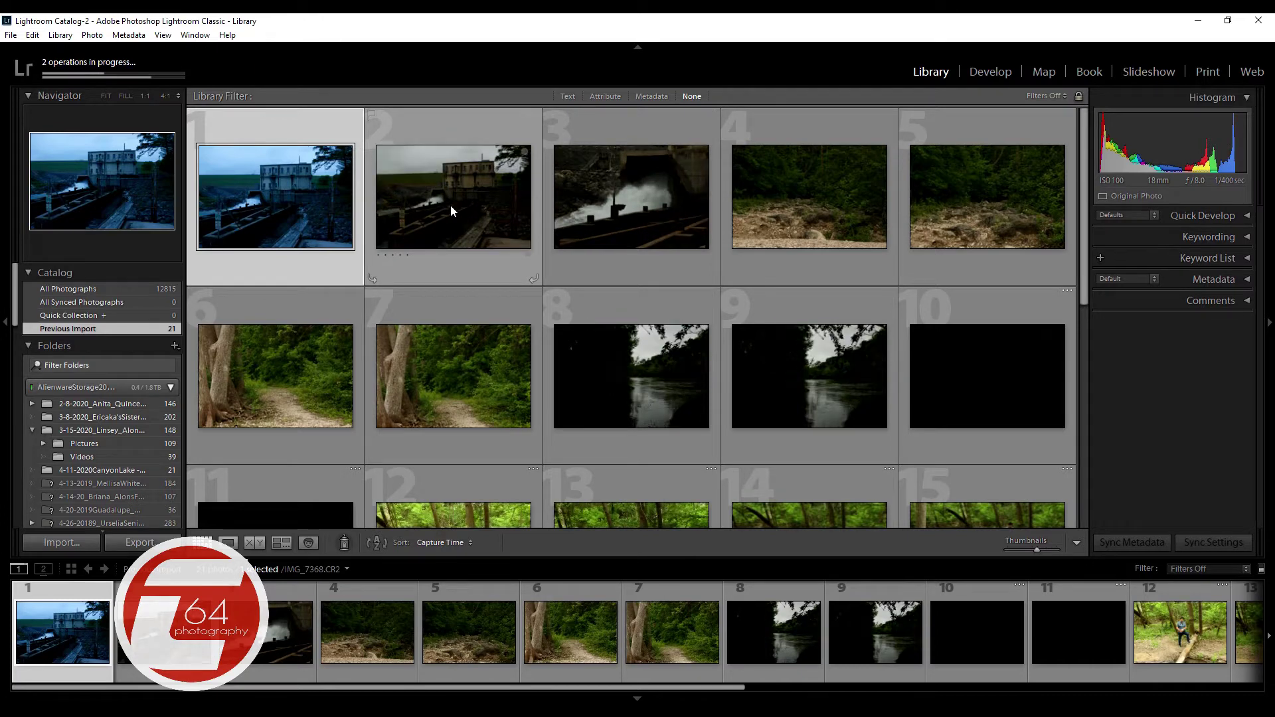
{"action": "left_click", "coordinate": [137, 58]}
{"action": "left_click", "coordinate": [137, 58]}
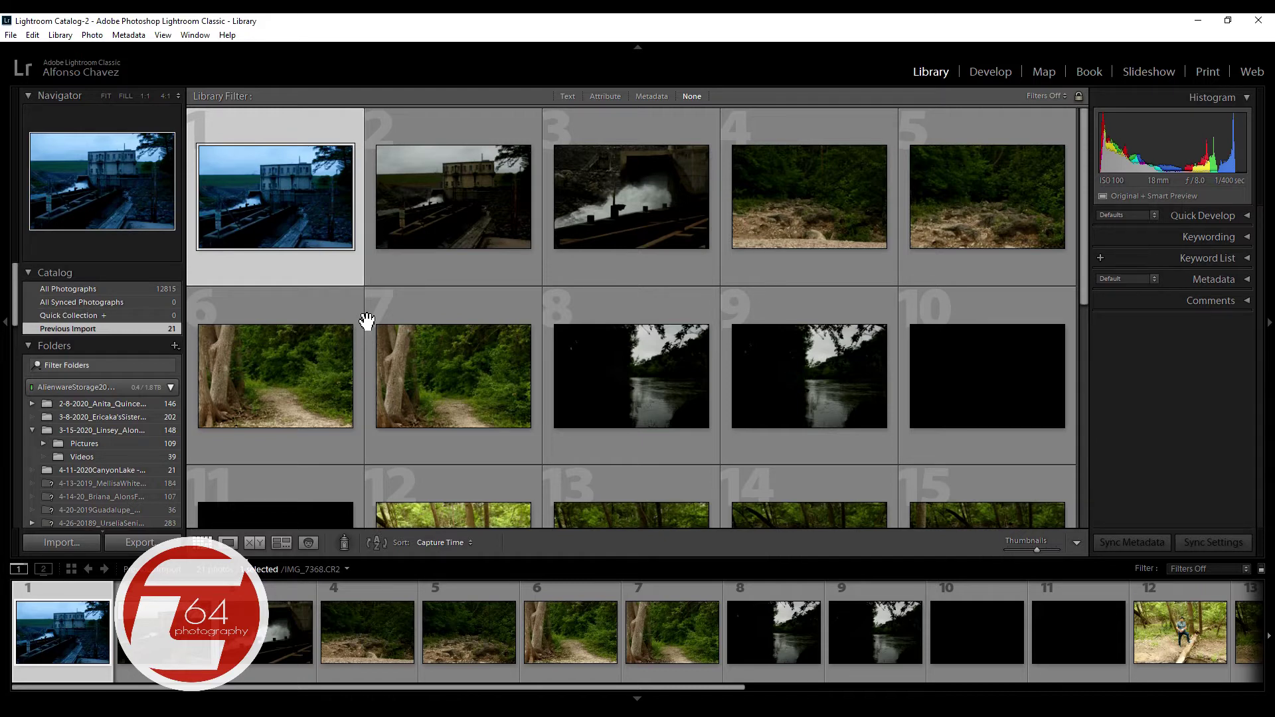
Compare IMG_7368.CR2 and IMG_7369.CR2 at large size, and open IMG_7368.CR2 for developing.
{"action": "double_click", "coordinate": [322, 263]}
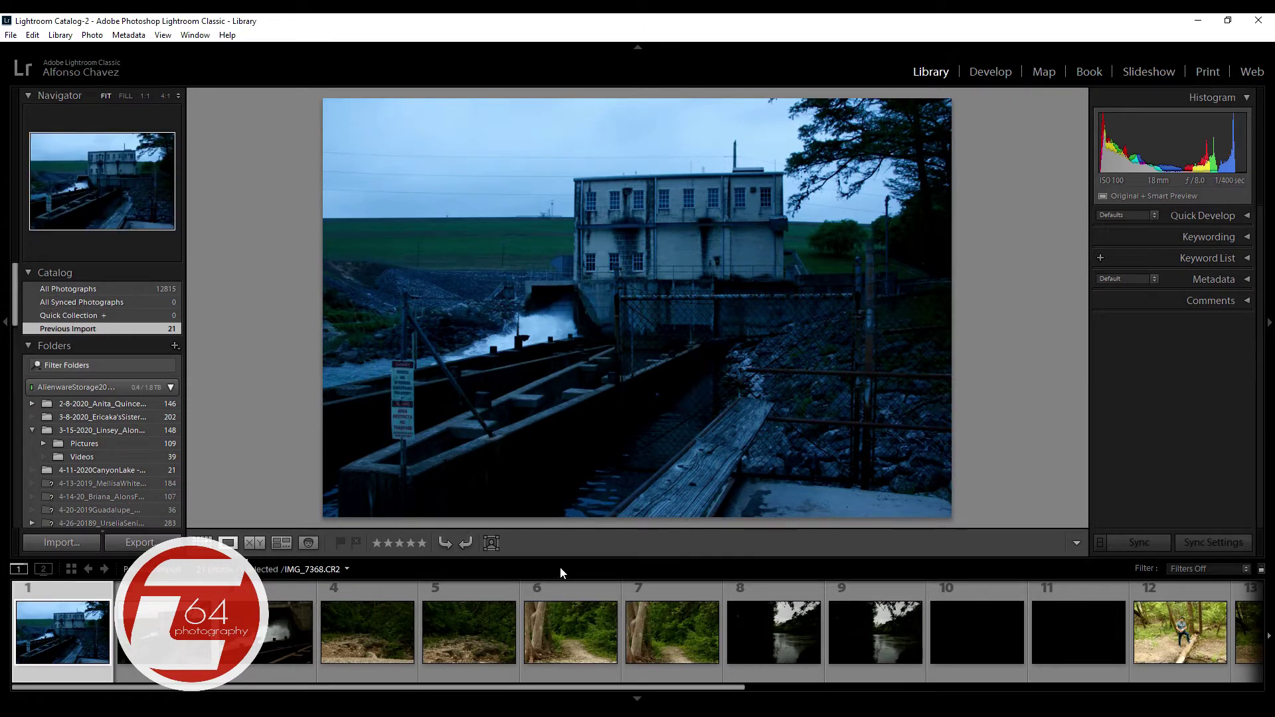
{"action": "left_click", "coordinate": [178, 654]}
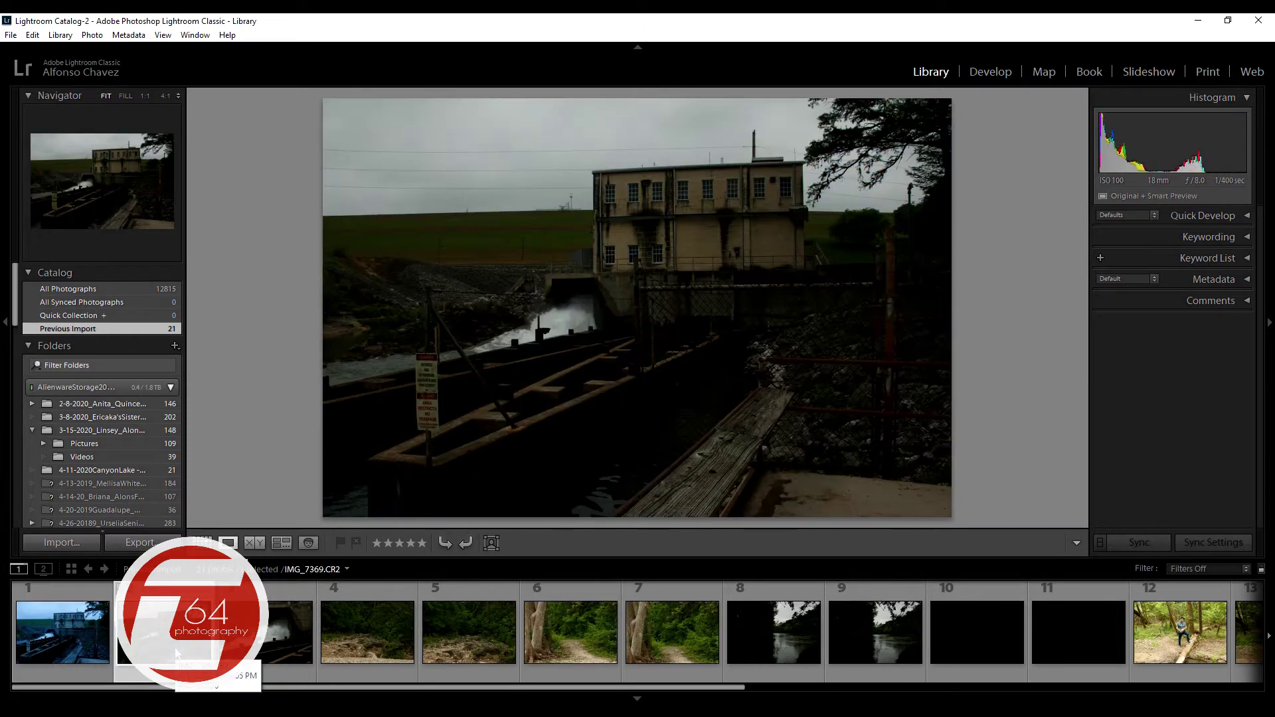
{"action": "left_click", "coordinate": [68, 647]}
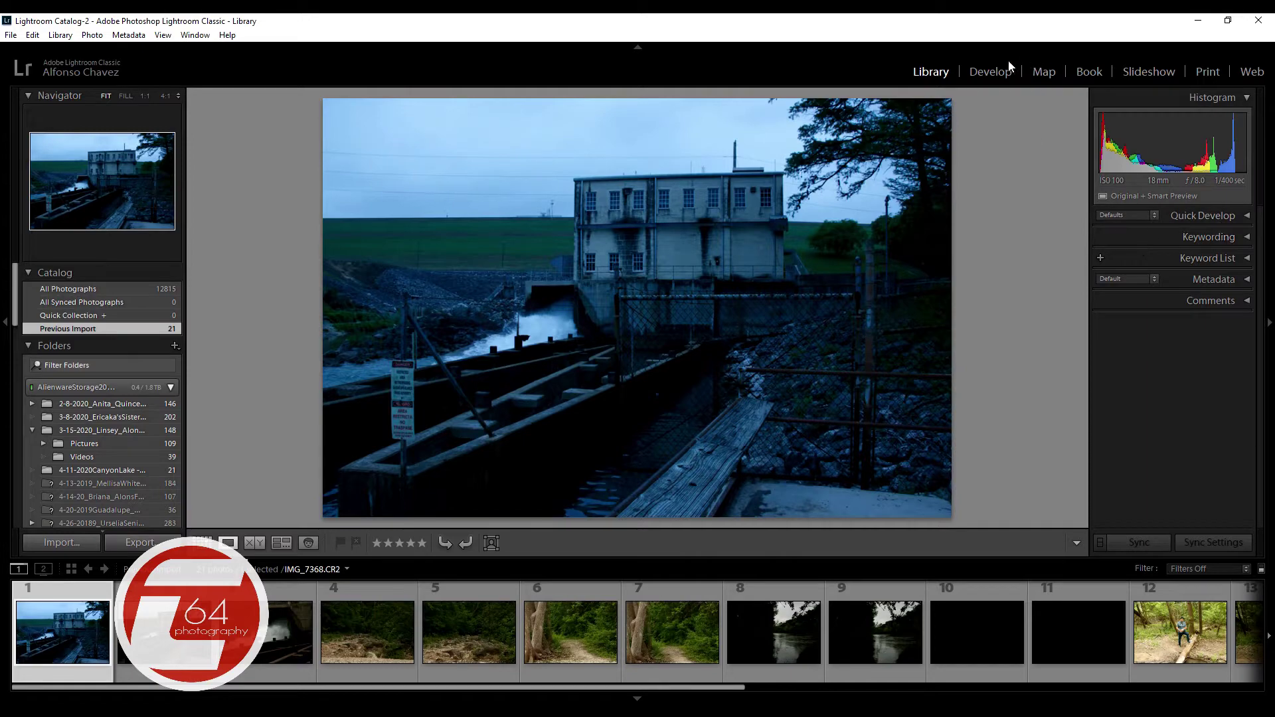
{"action": "left_click", "coordinate": [996, 73]}
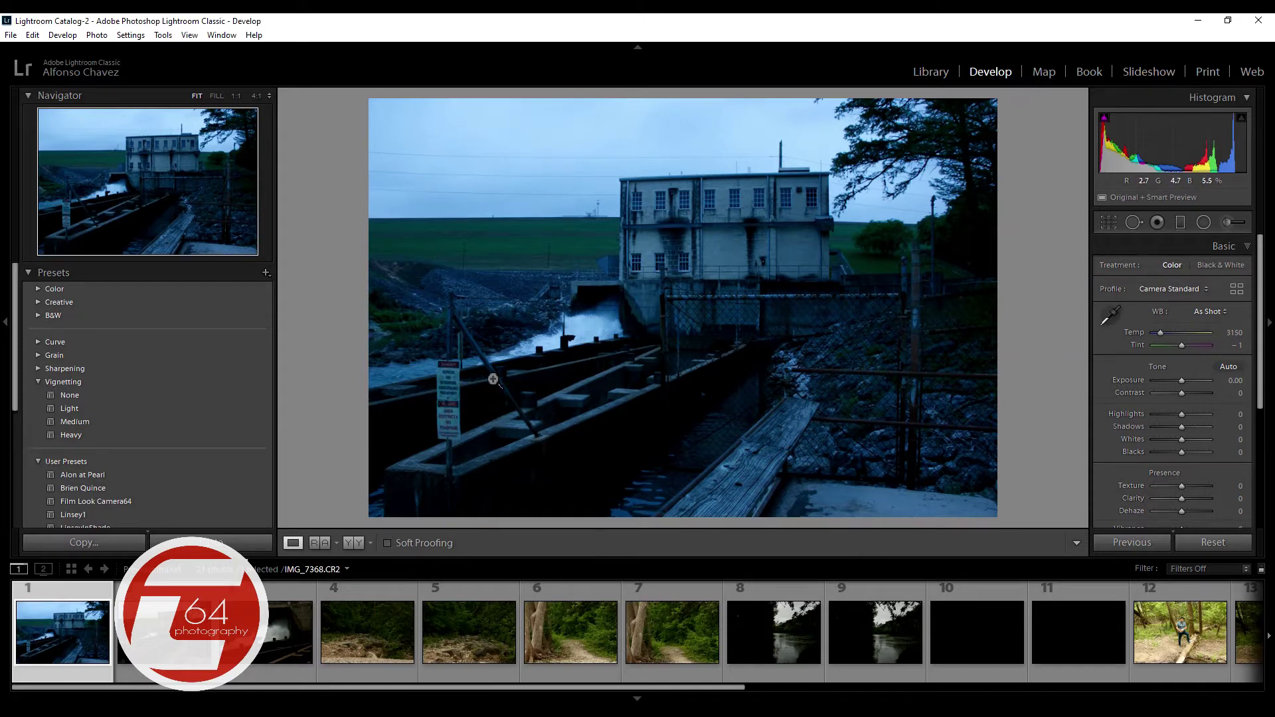
Try a white balance sampled from the warning sign beside the channel, and undo it.
{"action": "left_click", "coordinate": [1110, 313]}
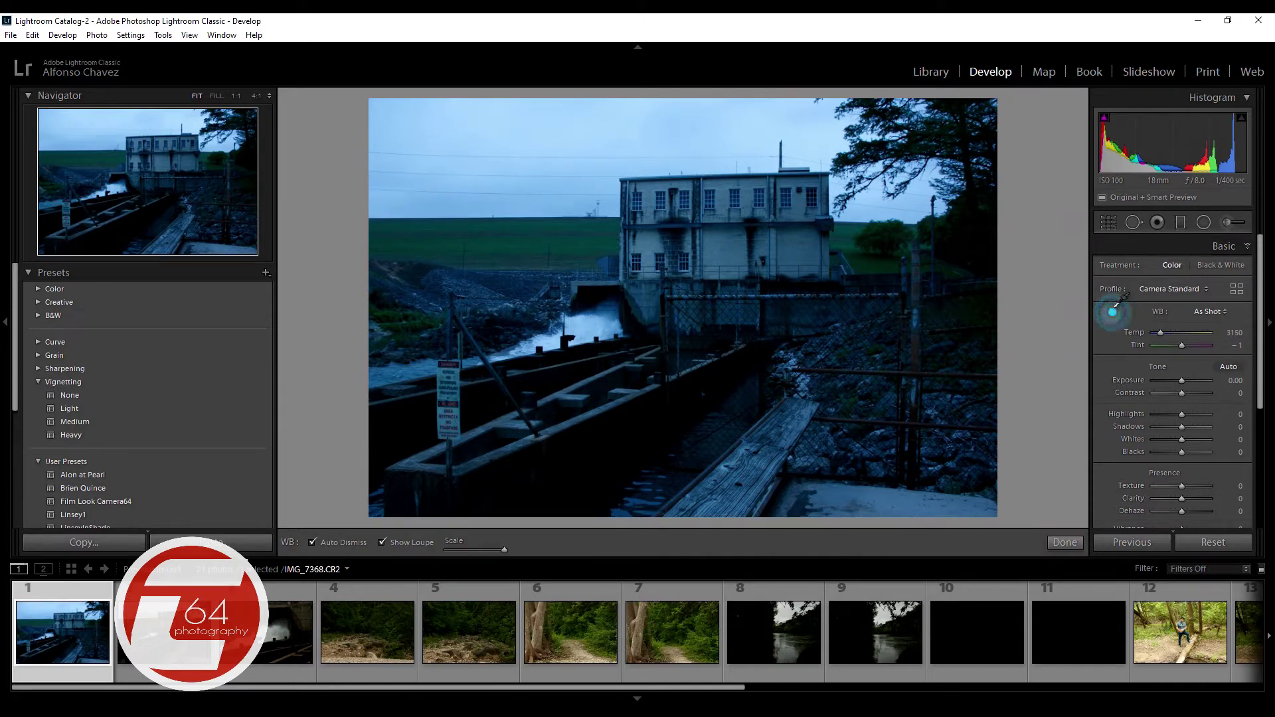
{"action": "left_click", "coordinate": [460, 365]}
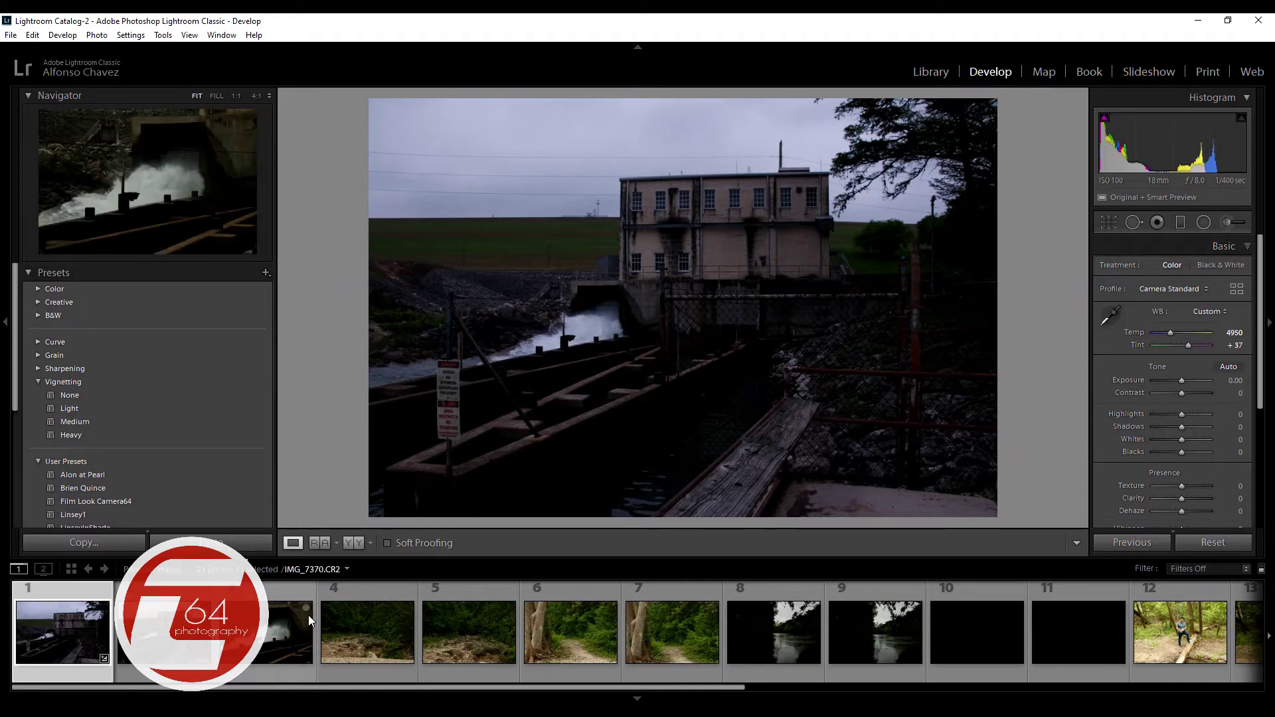
{"action": "key", "text": "ctrl+z"}
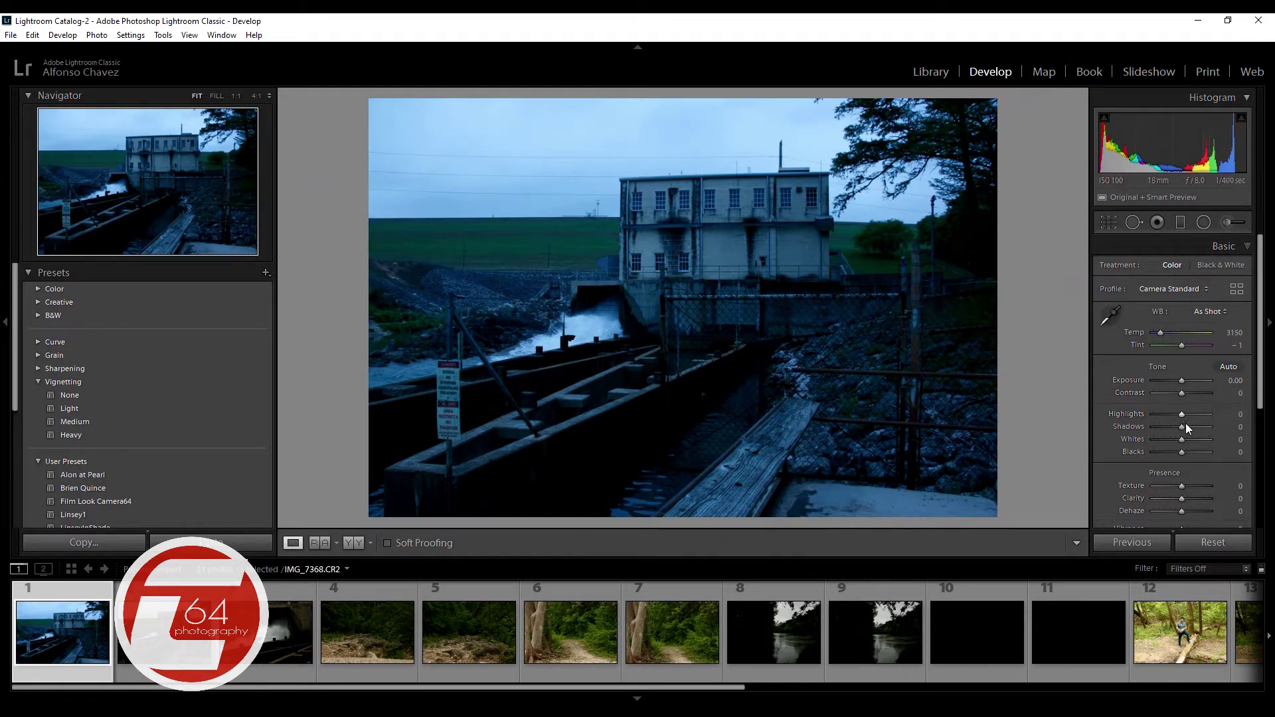
Set Shadows to +36 and darken the sky with a graduated filter from the photo's upper edge down to the lower windows, Exposure -0.78.
{"action": "left_click_drag", "start_coordinate": [1183, 428], "coordinate": [1192, 428]}
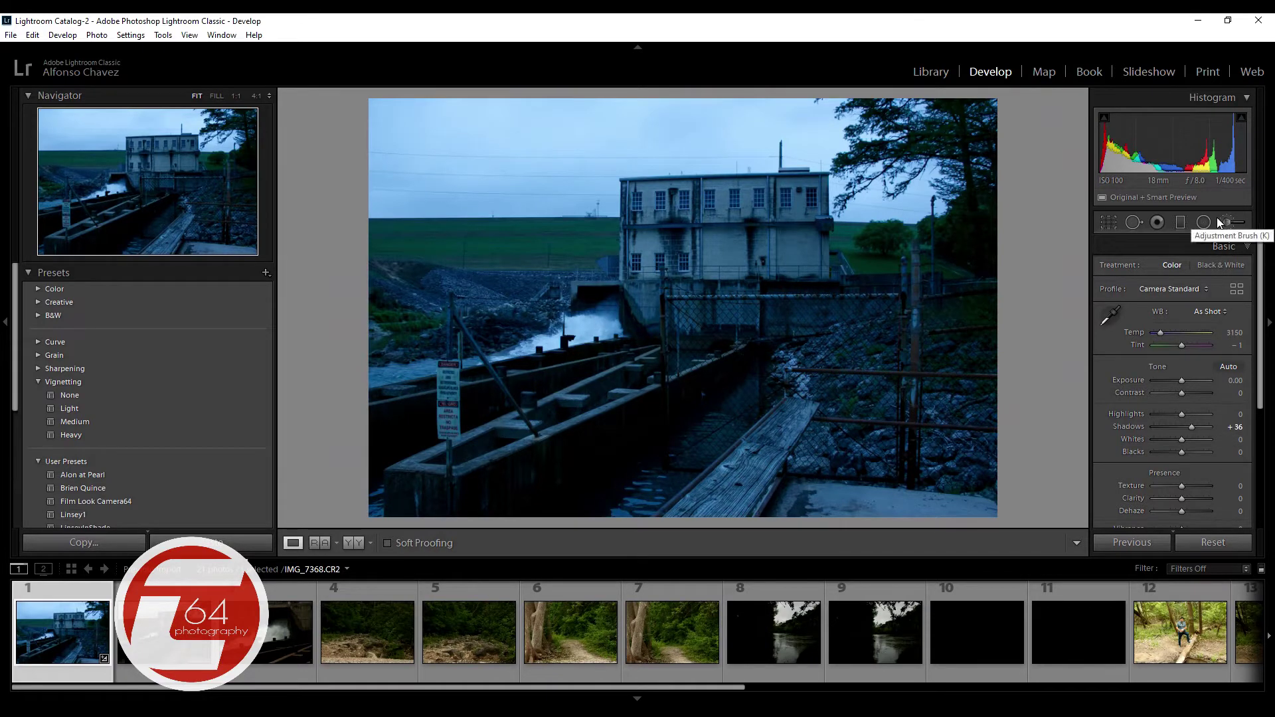
{"action": "left_click", "coordinate": [1181, 222]}
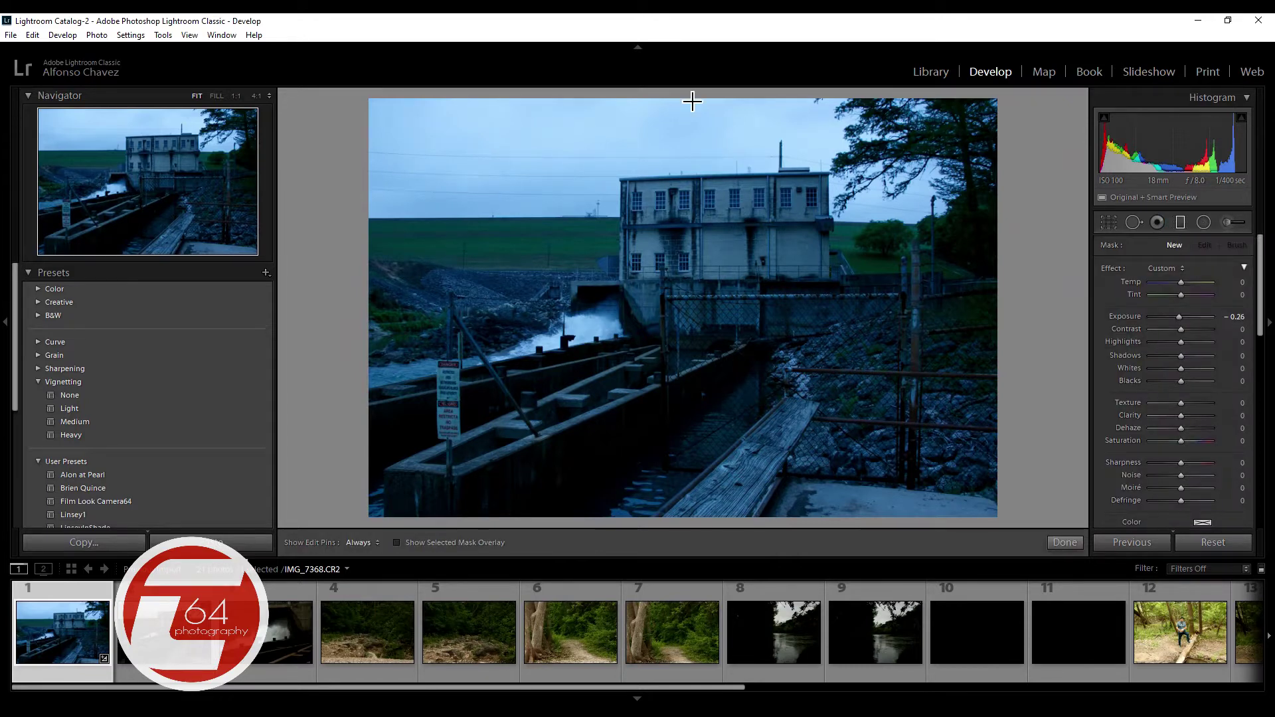
{"action": "left_click_drag", "start_coordinate": [688, 99], "coordinate": [688, 259]}
{"action": "left_click", "coordinate": [1180, 318]}
{"action": "left_click_drag", "start_coordinate": [1180, 320], "coordinate": [1176, 317]}
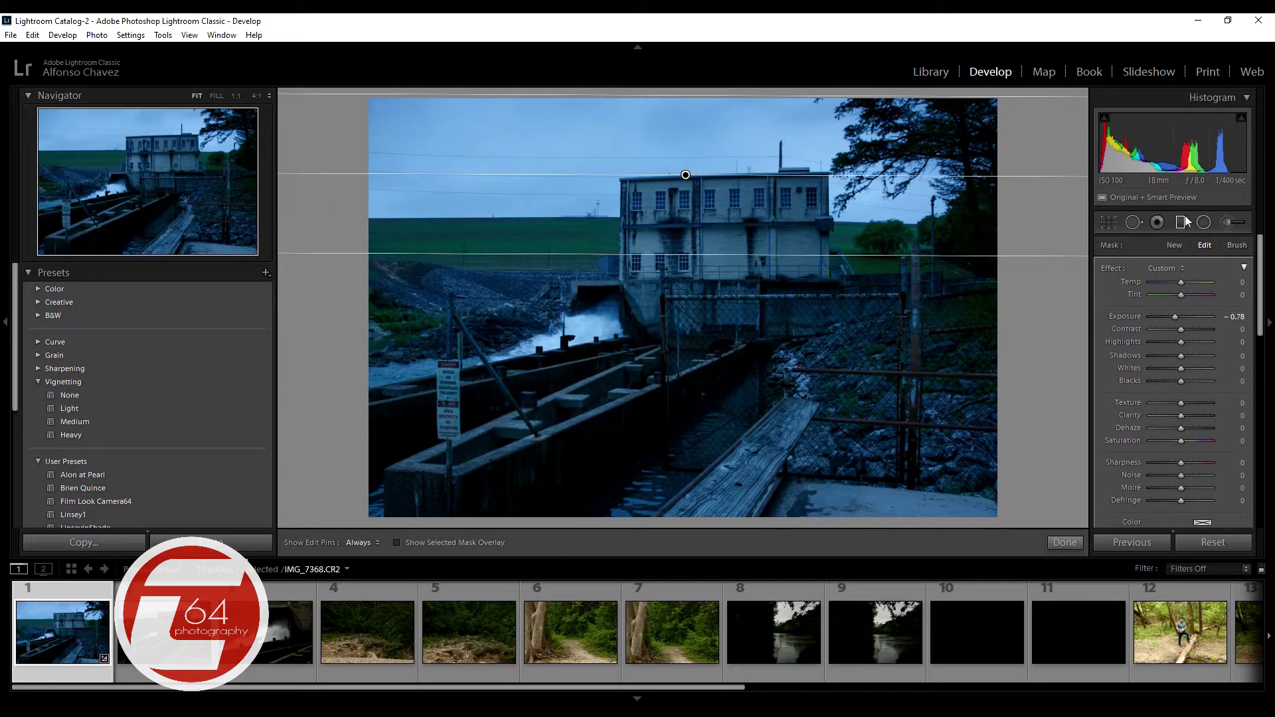
{"action": "left_click", "coordinate": [1182, 222]}
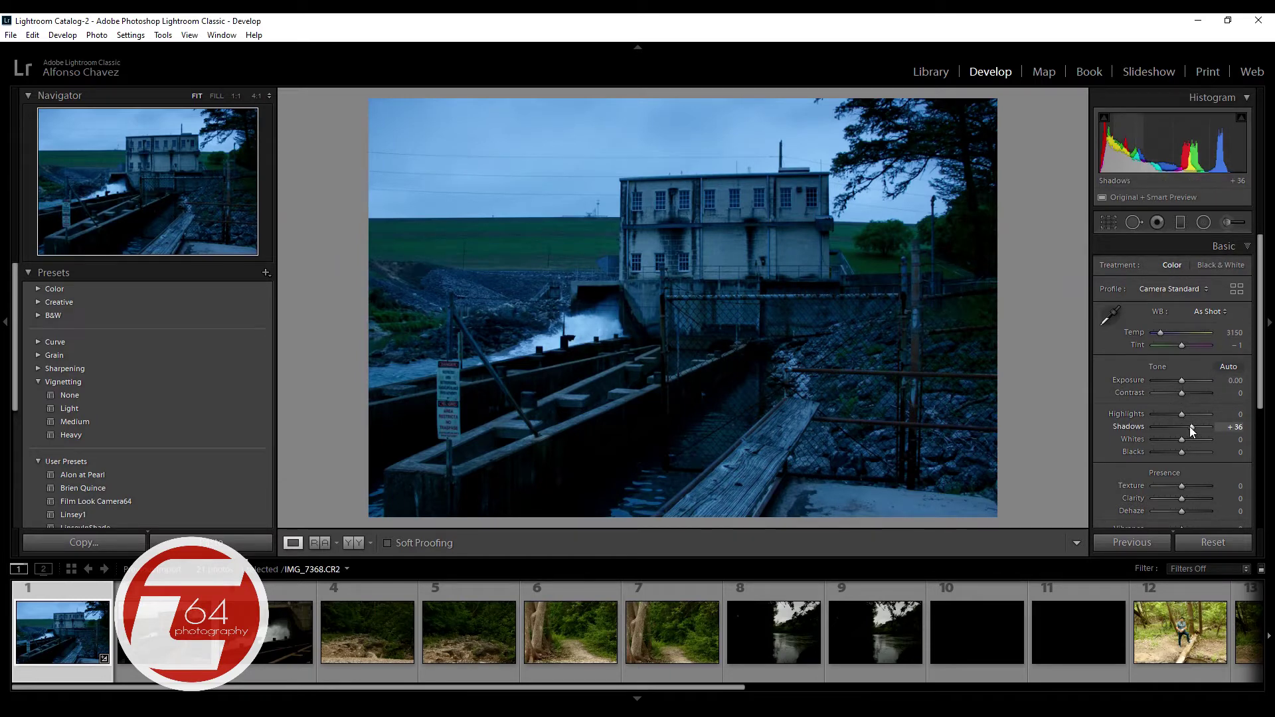
Set the photo's Clarity to +29.
{"action": "scroll", "coordinate": [1185, 476], "scroll_direction": "down", "scroll_amount": 2}
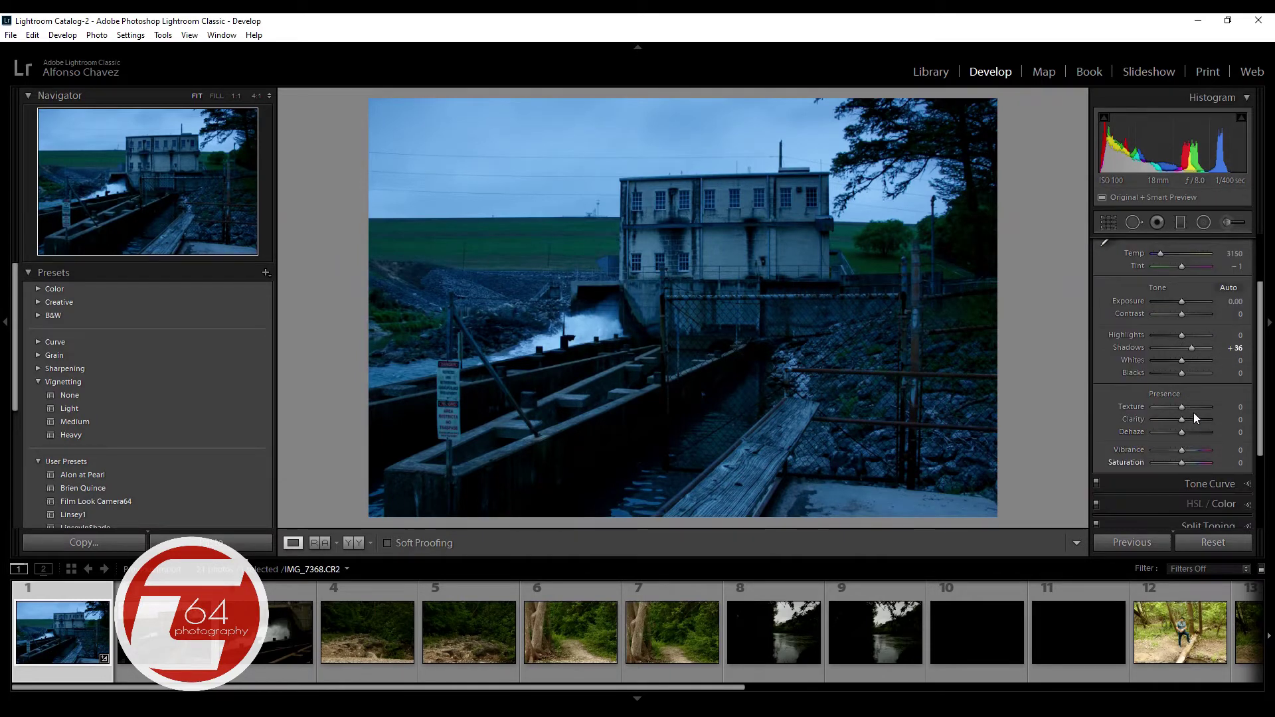
{"action": "left_click_drag", "start_coordinate": [1187, 419], "coordinate": [1193, 423]}
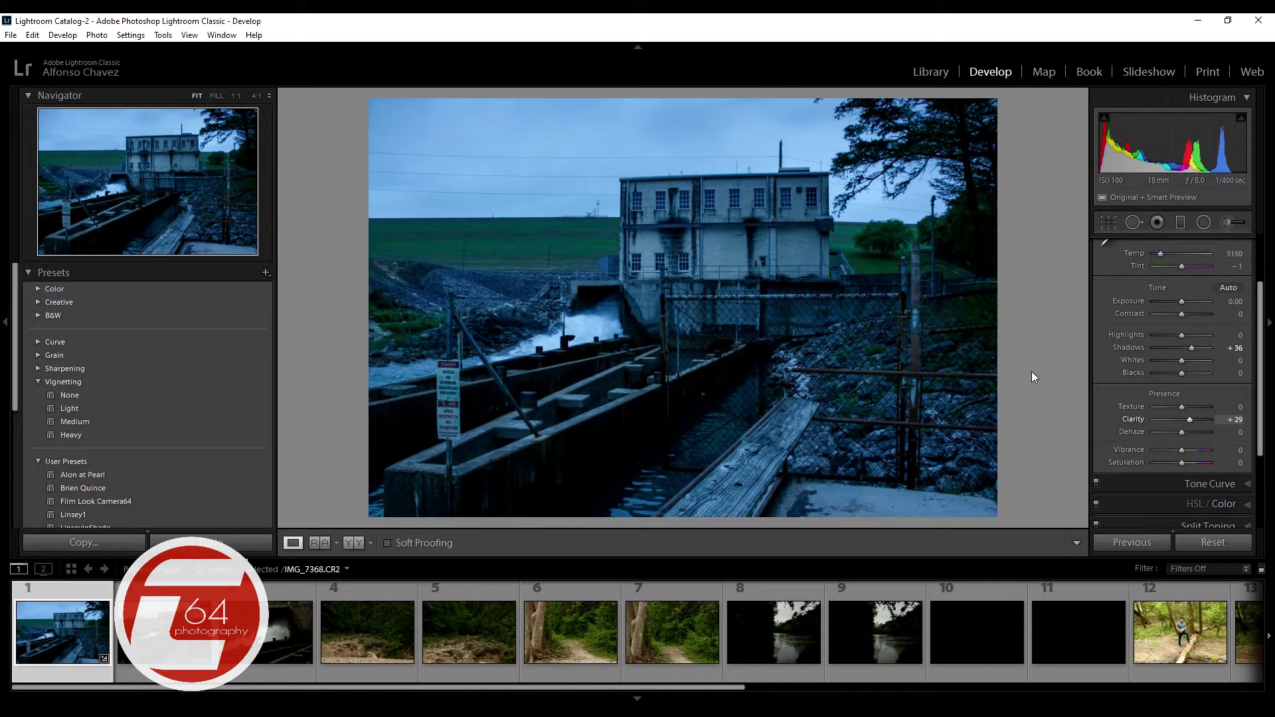
Examine the building's walls and windows and the rushing water at 1:1 magnification, and return to the fitted view.
{"action": "left_click", "coordinate": [664, 218]}
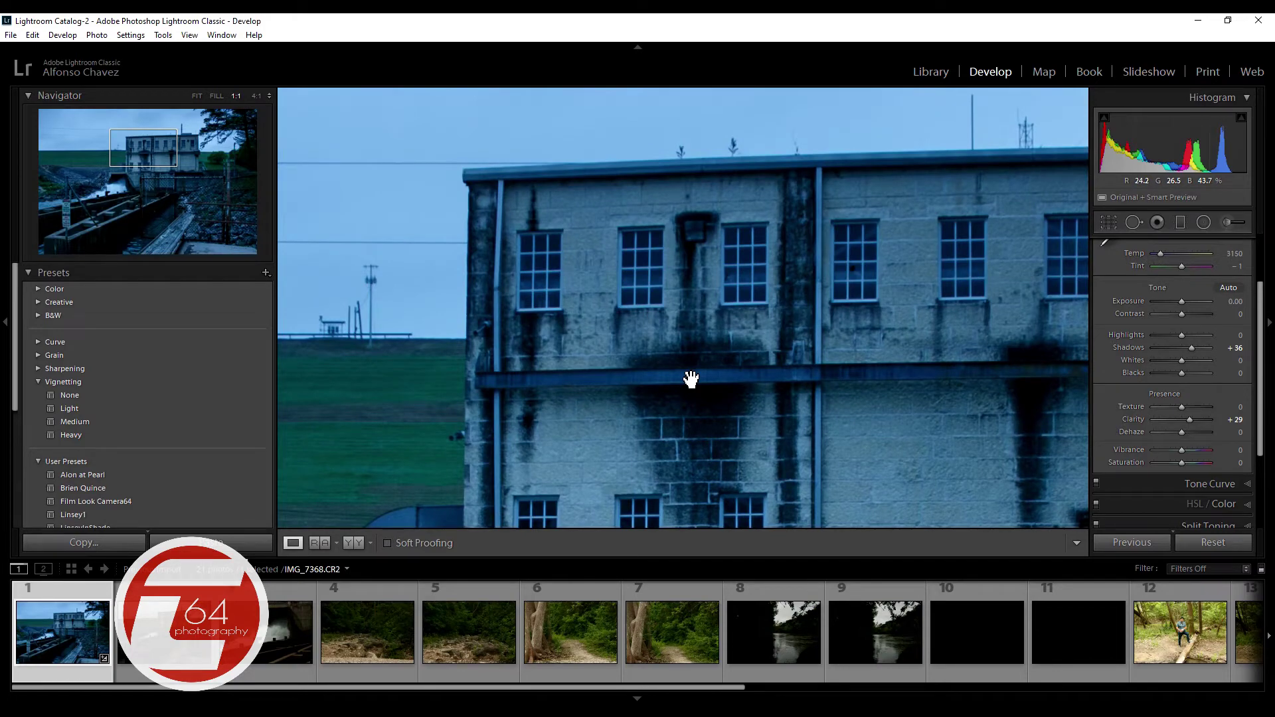
{"action": "left_click_drag", "start_coordinate": [683, 427], "coordinate": [808, 230]}
{"action": "left_click_drag", "start_coordinate": [683, 449], "coordinate": [794, 282]}
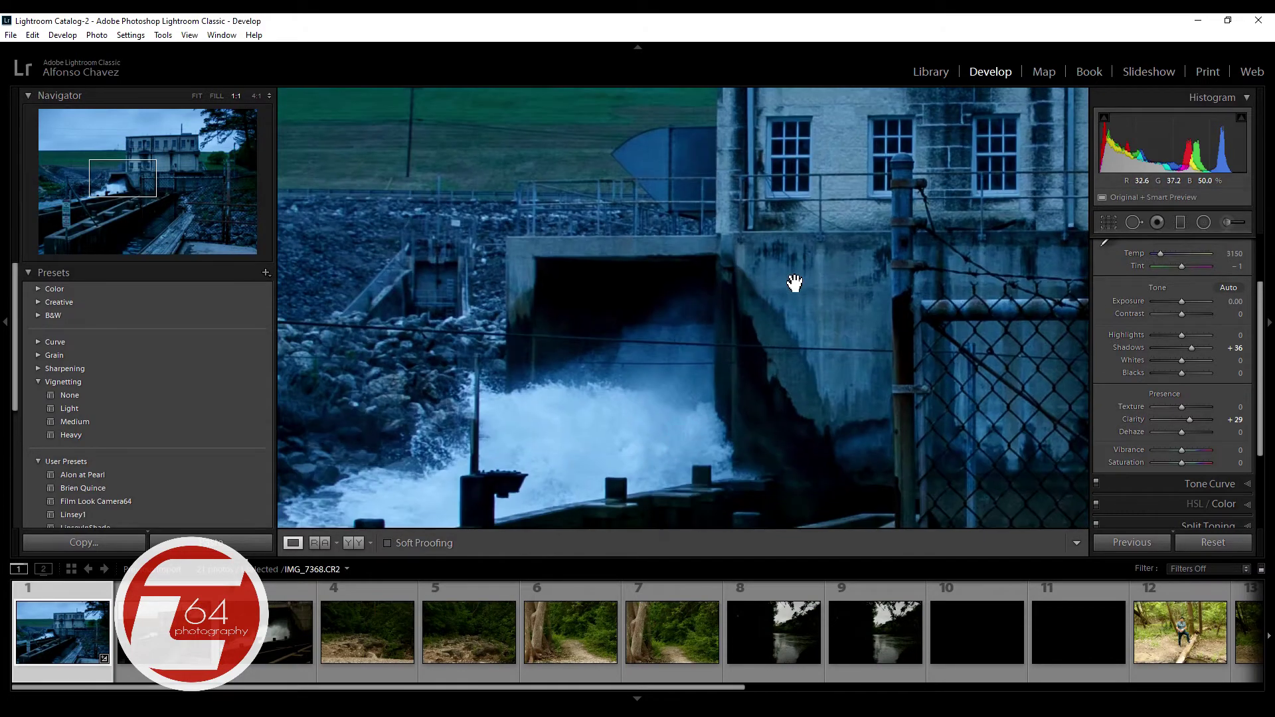
{"action": "left_click_drag", "start_coordinate": [709, 364], "coordinate": [831, 284]}
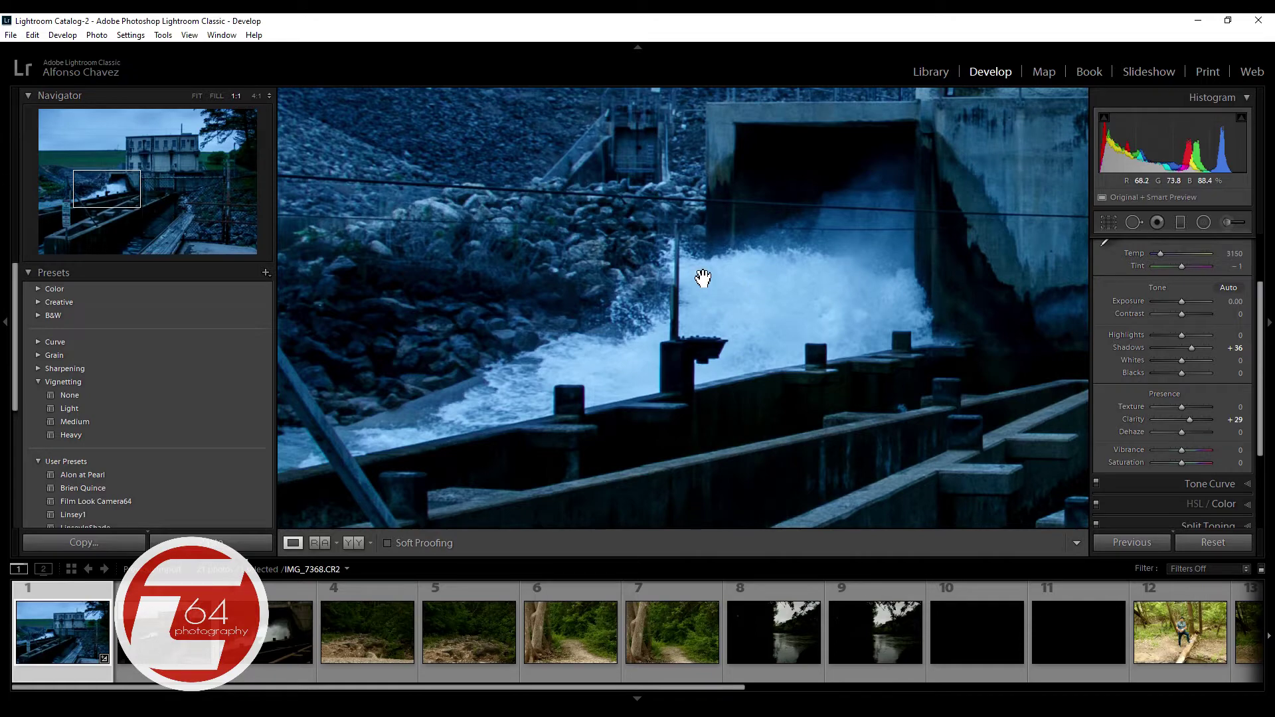
{"action": "left_click", "coordinate": [811, 307]}
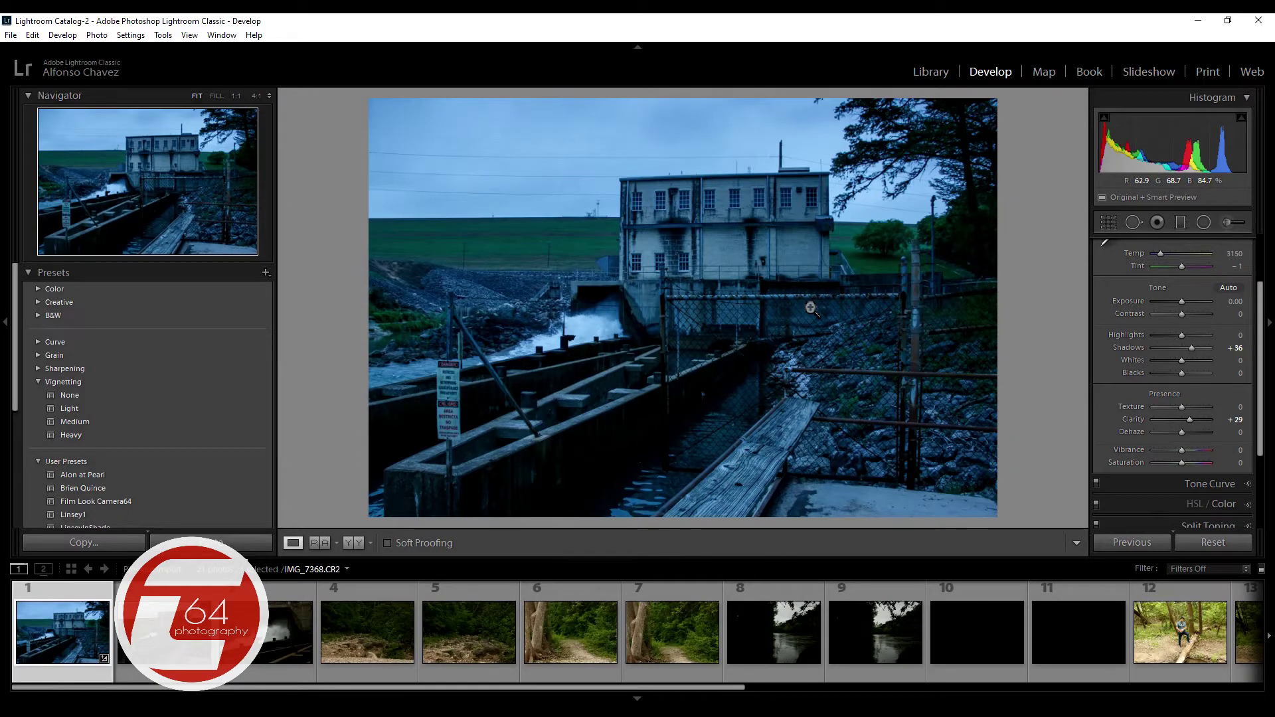
{"action": "left_click", "coordinate": [754, 206]}
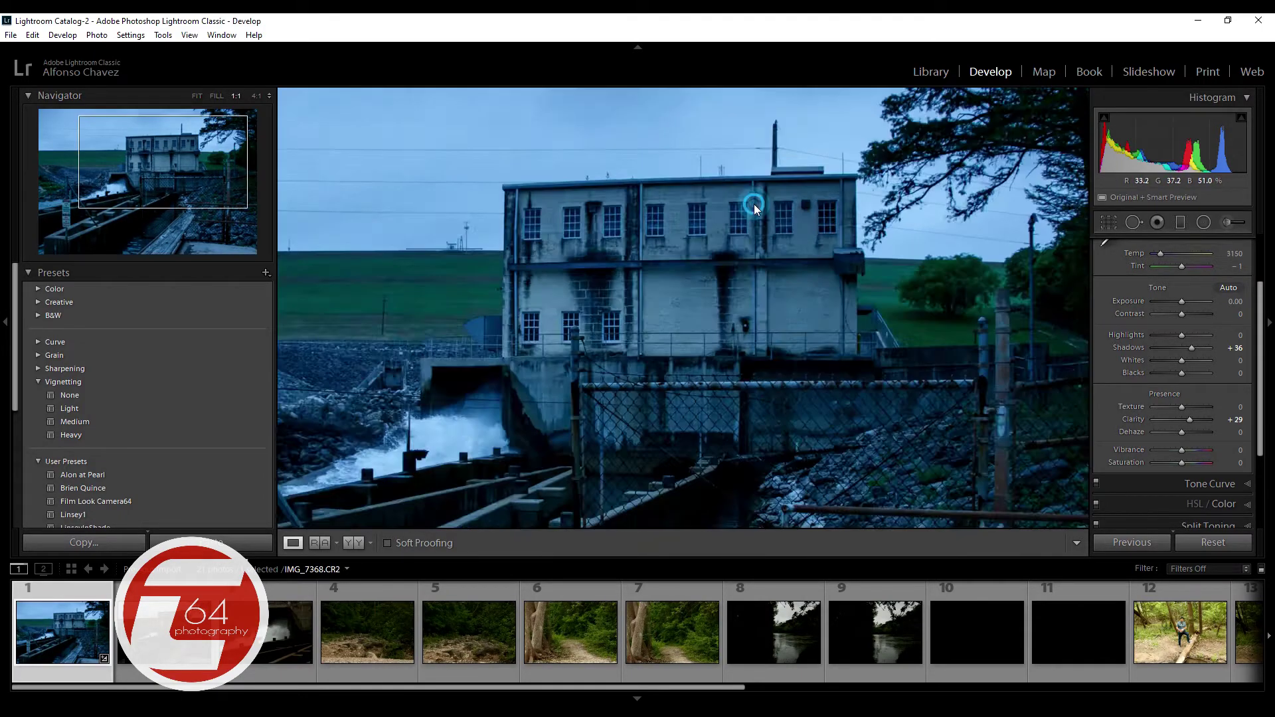
{"action": "left_click_drag", "start_coordinate": [755, 206], "coordinate": [754, 336]}
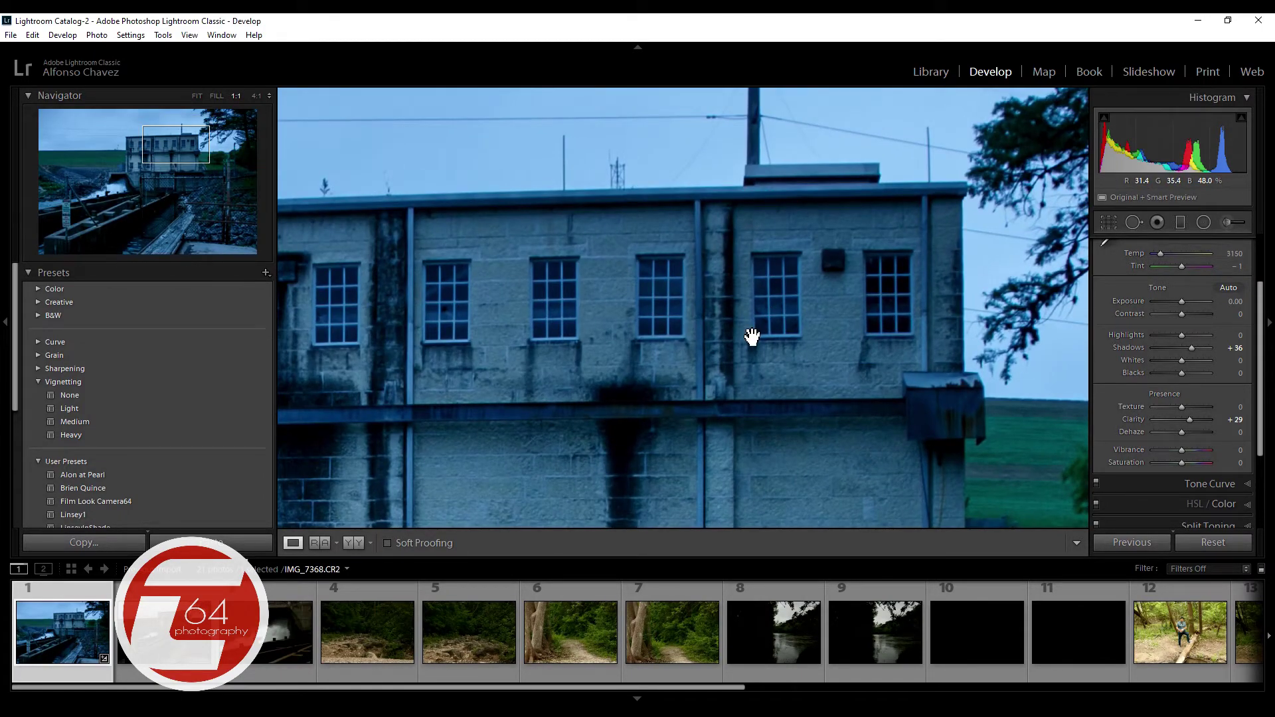
{"action": "left_click", "coordinate": [752, 337]}
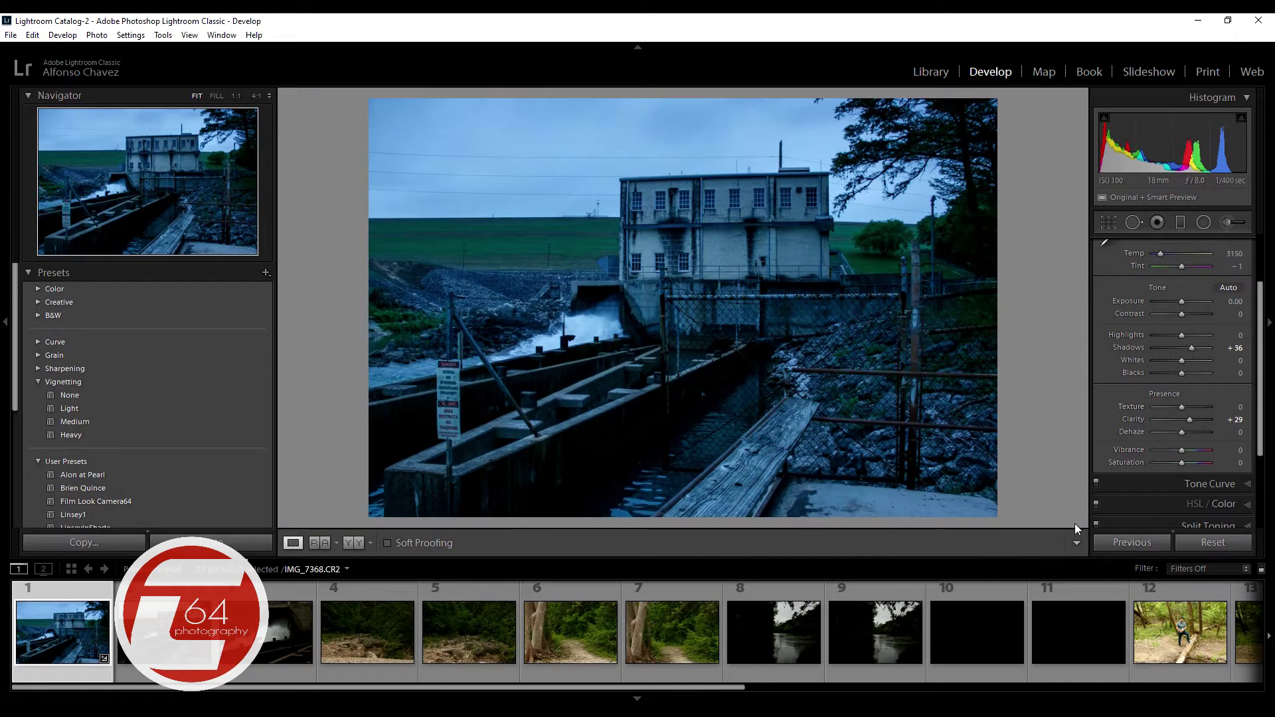
Set Vibrance to +24, Saturation to +2 and Blacks to +10 for the photo.
{"action": "scroll", "coordinate": [1261, 348], "scroll_direction": "down", "scroll_amount": 2}
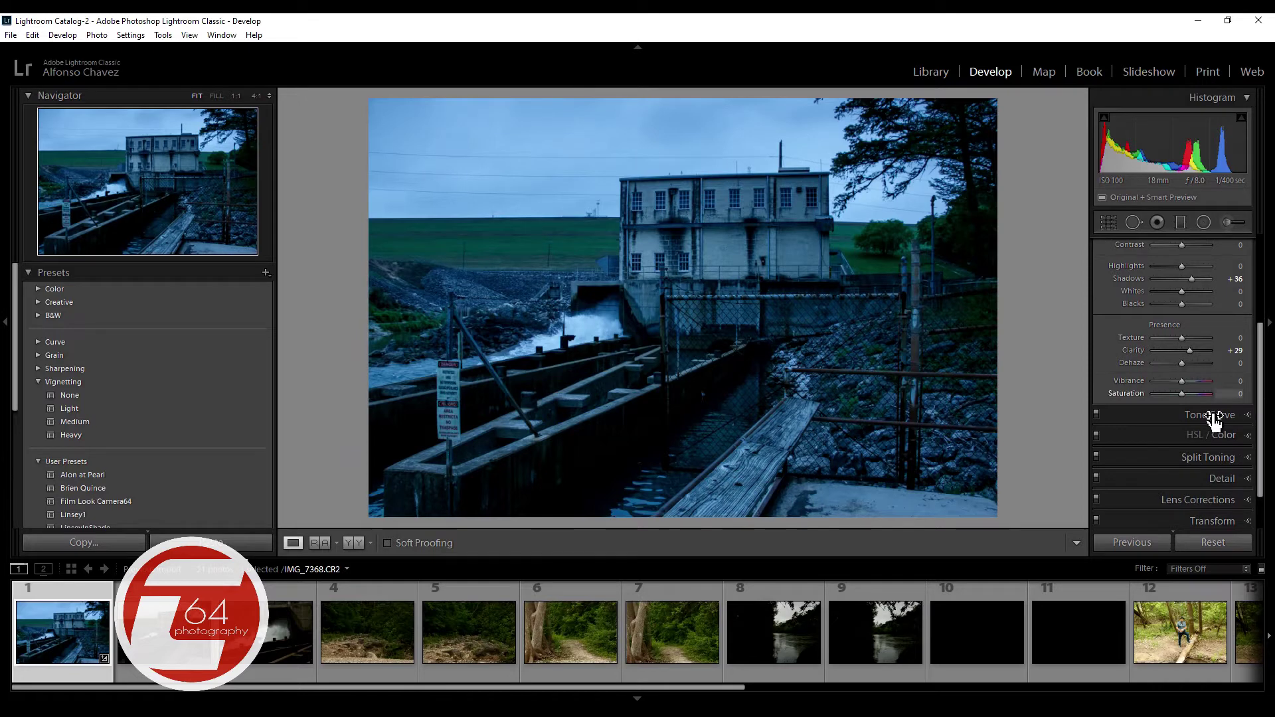
{"action": "left_click_drag", "start_coordinate": [1181, 381], "coordinate": [1194, 383]}
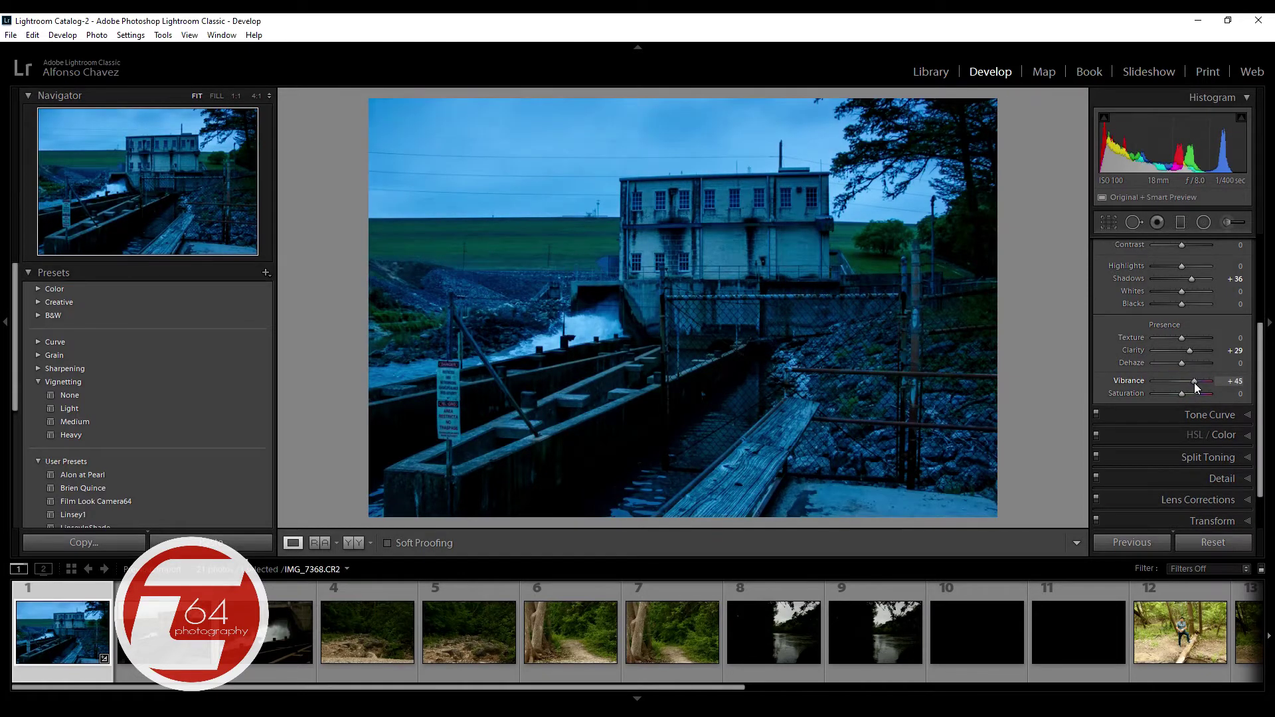
{"action": "left_click_drag", "start_coordinate": [1193, 382], "coordinate": [1189, 381]}
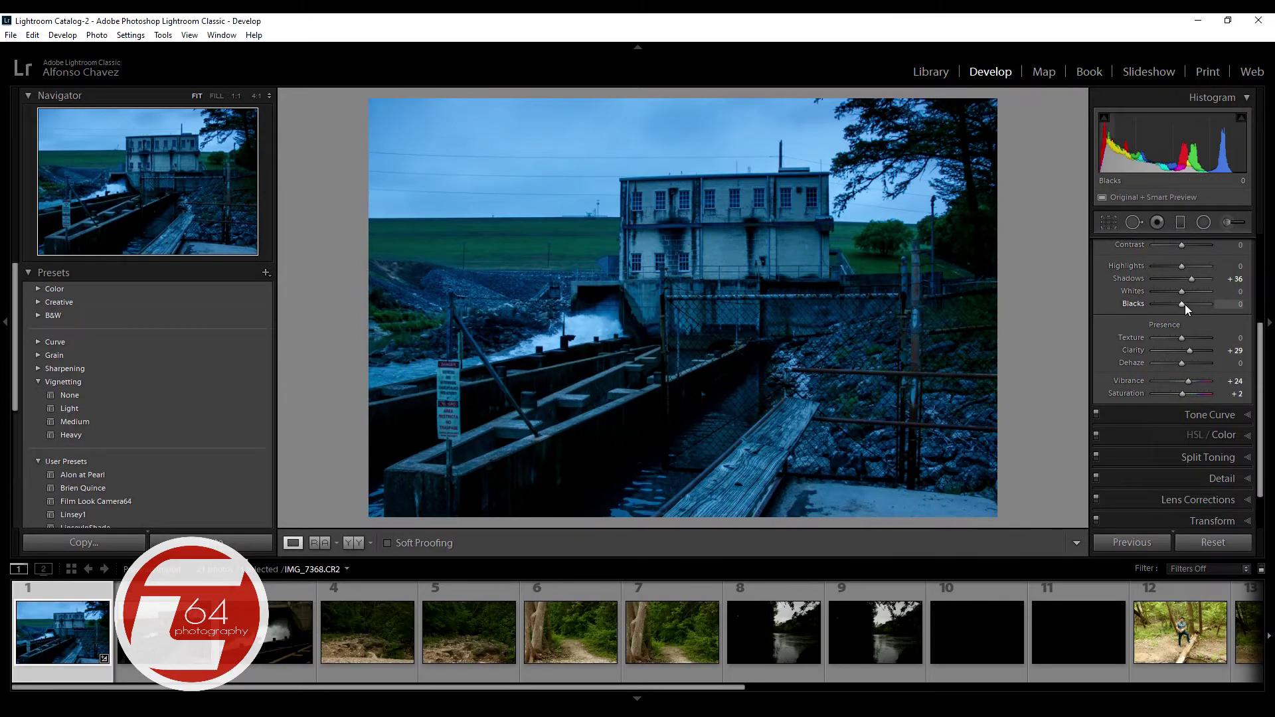
{"action": "mouse_move", "coordinate": [1182, 304]}
{"action": "left_mouse_down"}
{"action": "mouse_move", "coordinate": [1171, 305]}
{"action": "mouse_move", "coordinate": [1182, 306]}
{"action": "left_mouse_up"}
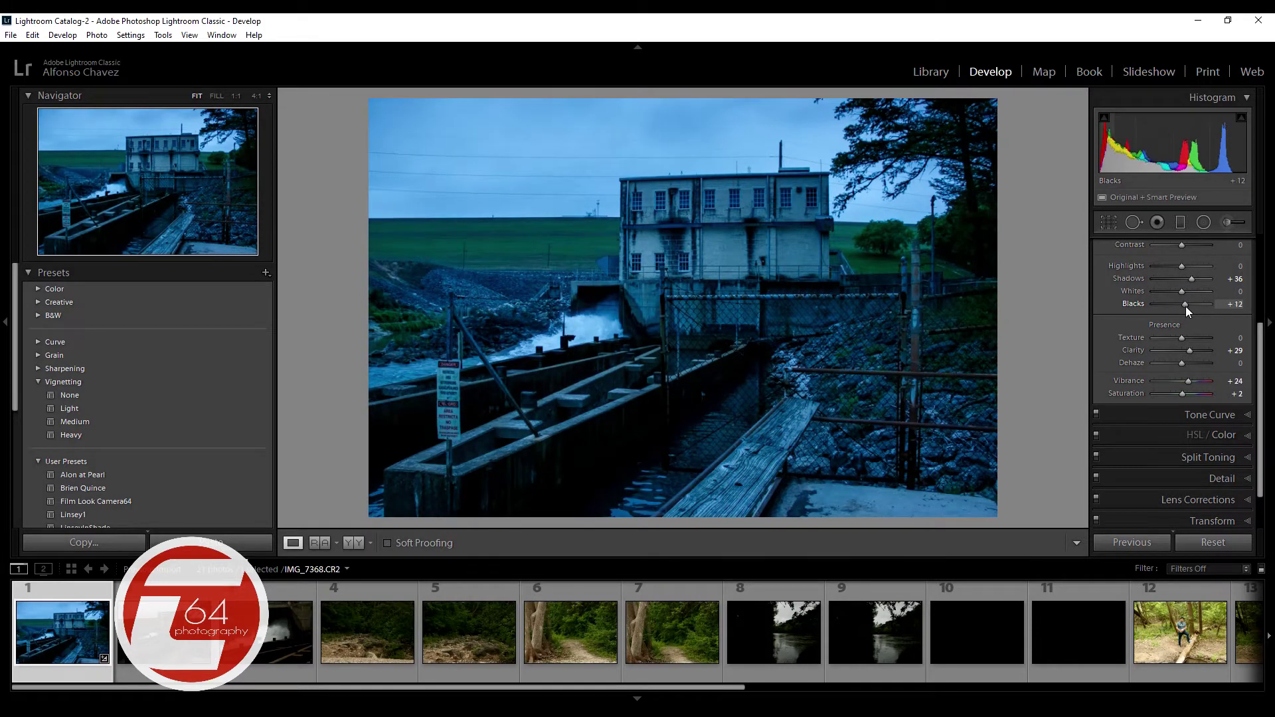
{"action": "left_click_drag", "start_coordinate": [1182, 305], "coordinate": [1184, 305]}
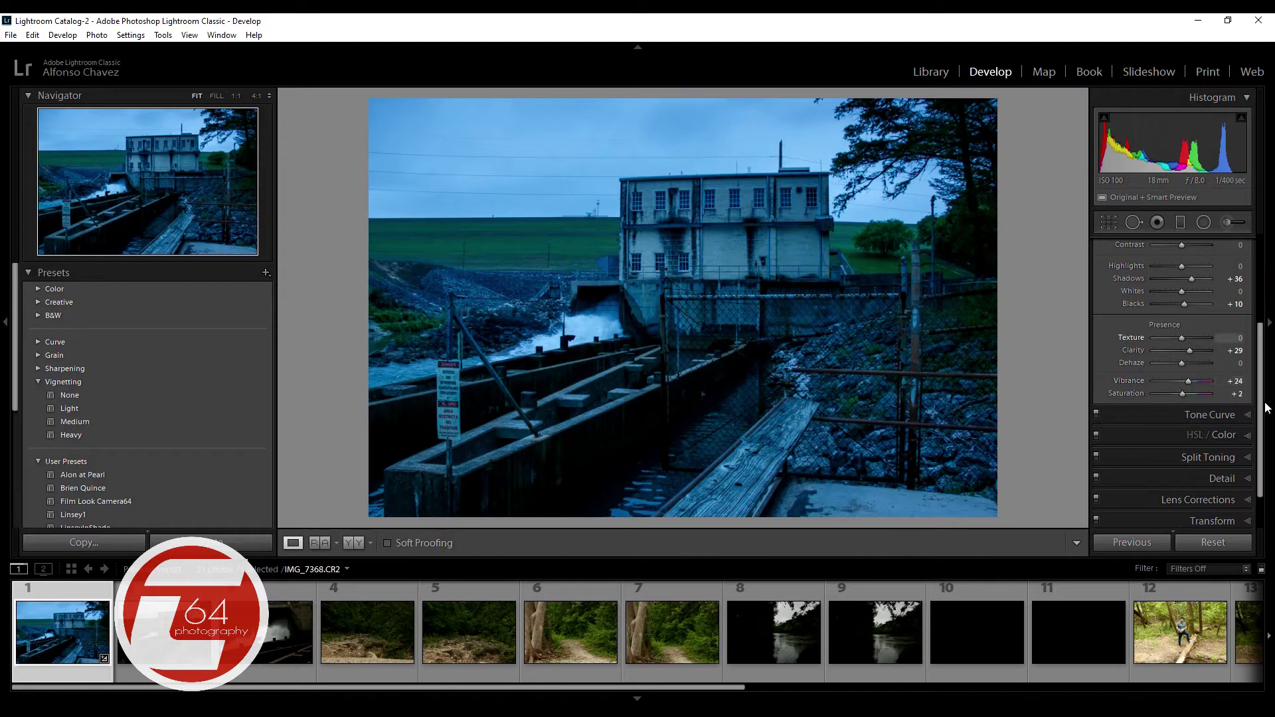
Warm the photo's highlights with split toning, setting the Highlights Hue to 37 and Saturation to 60.
{"action": "left_click_drag", "start_coordinate": [1257, 343], "coordinate": [1257, 408]}
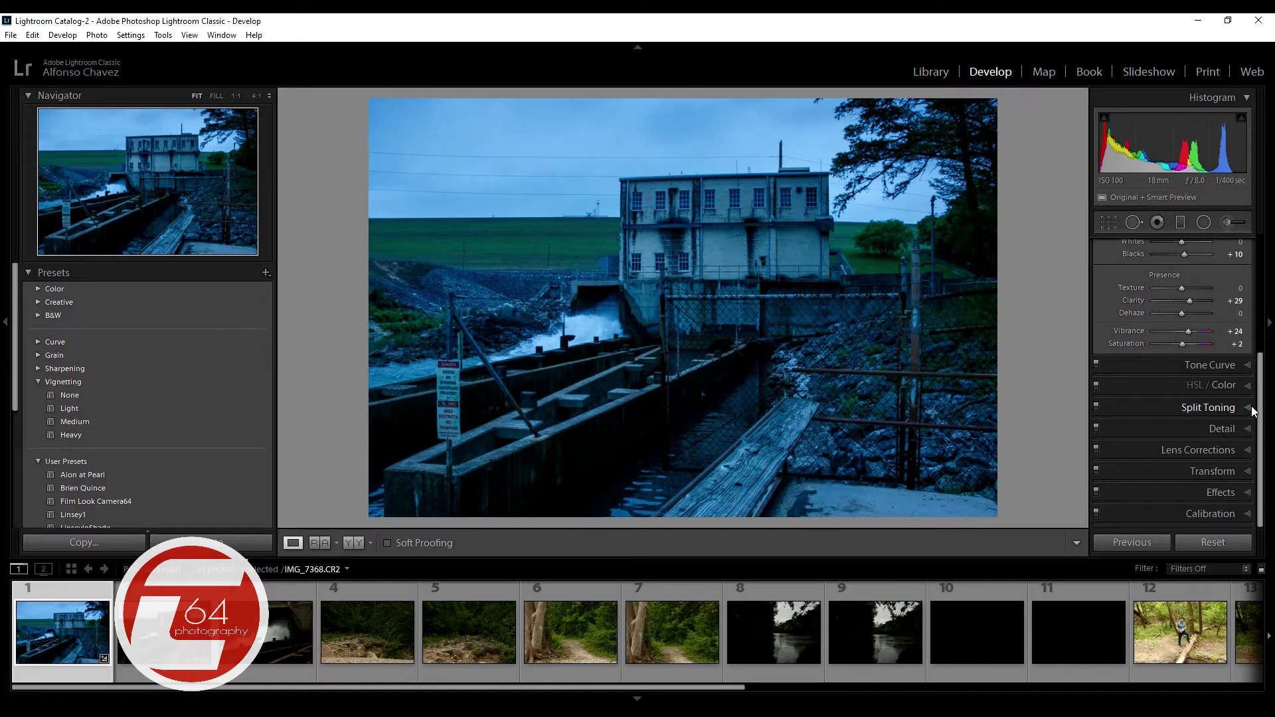
{"action": "left_click", "coordinate": [1253, 410]}
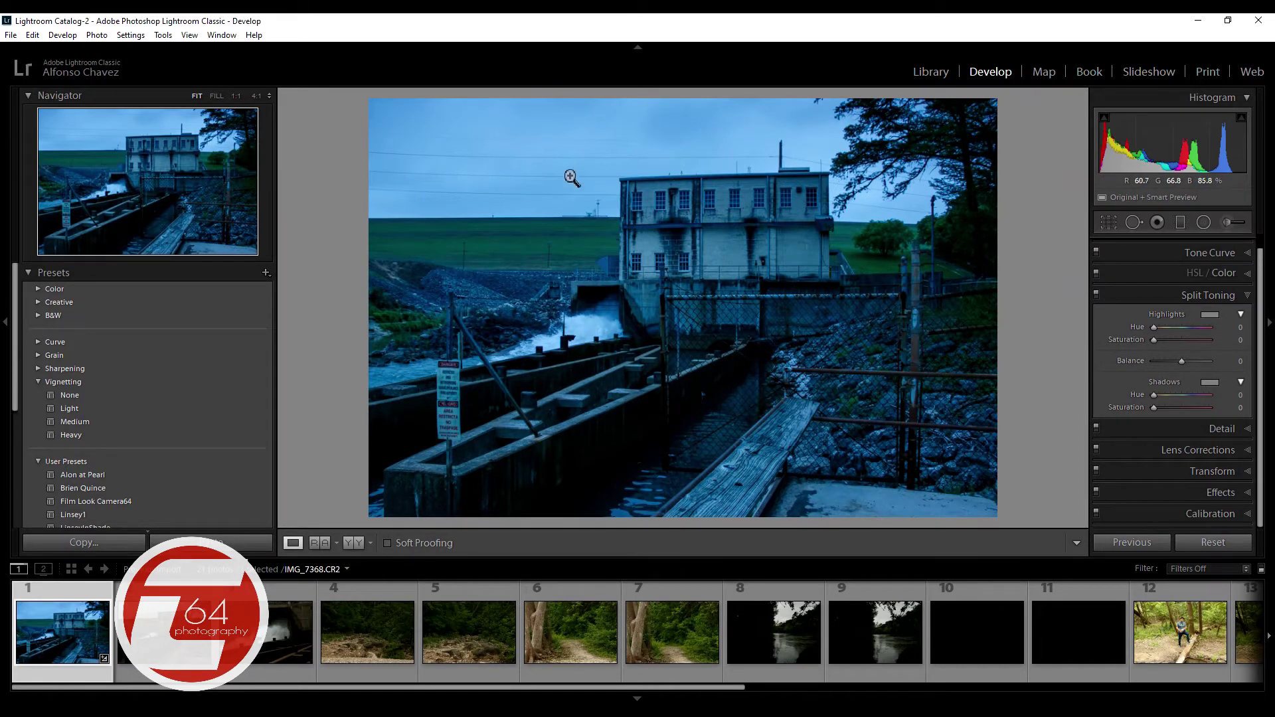
{"action": "left_click", "coordinate": [1209, 316]}
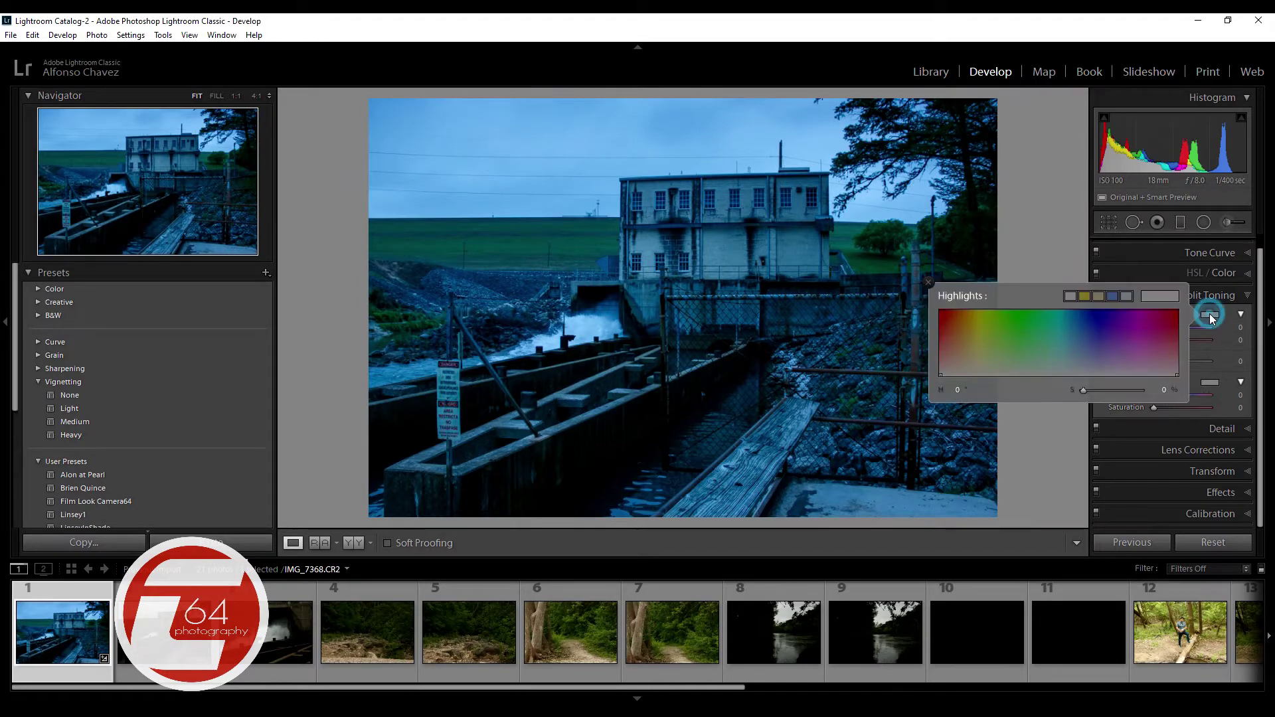
{"action": "left_click", "coordinate": [968, 330]}
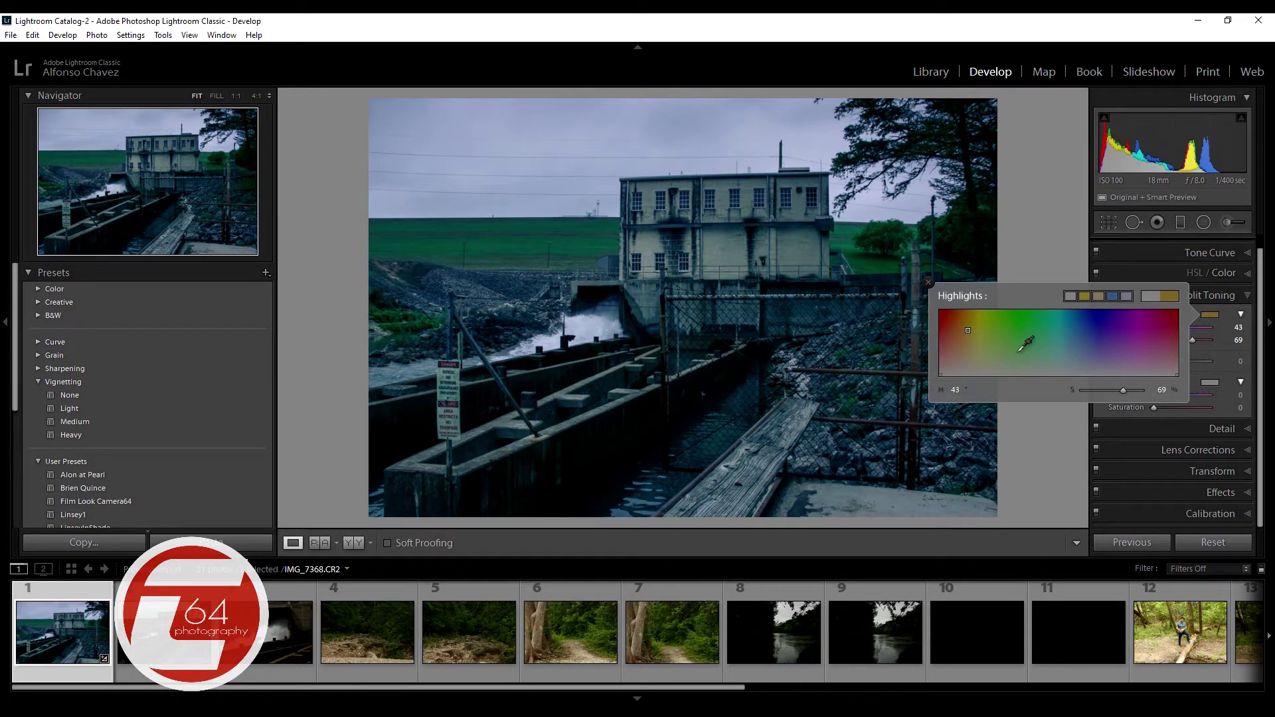
{"action": "left_click", "coordinate": [967, 332]}
{"action": "mouse_move", "coordinate": [967, 332]}
{"action": "left_mouse_down"}
{"action": "mouse_move", "coordinate": [959, 320]}
{"action": "mouse_move", "coordinate": [970, 341]}
{"action": "mouse_move", "coordinate": [958, 335]}
{"action": "left_mouse_up"}
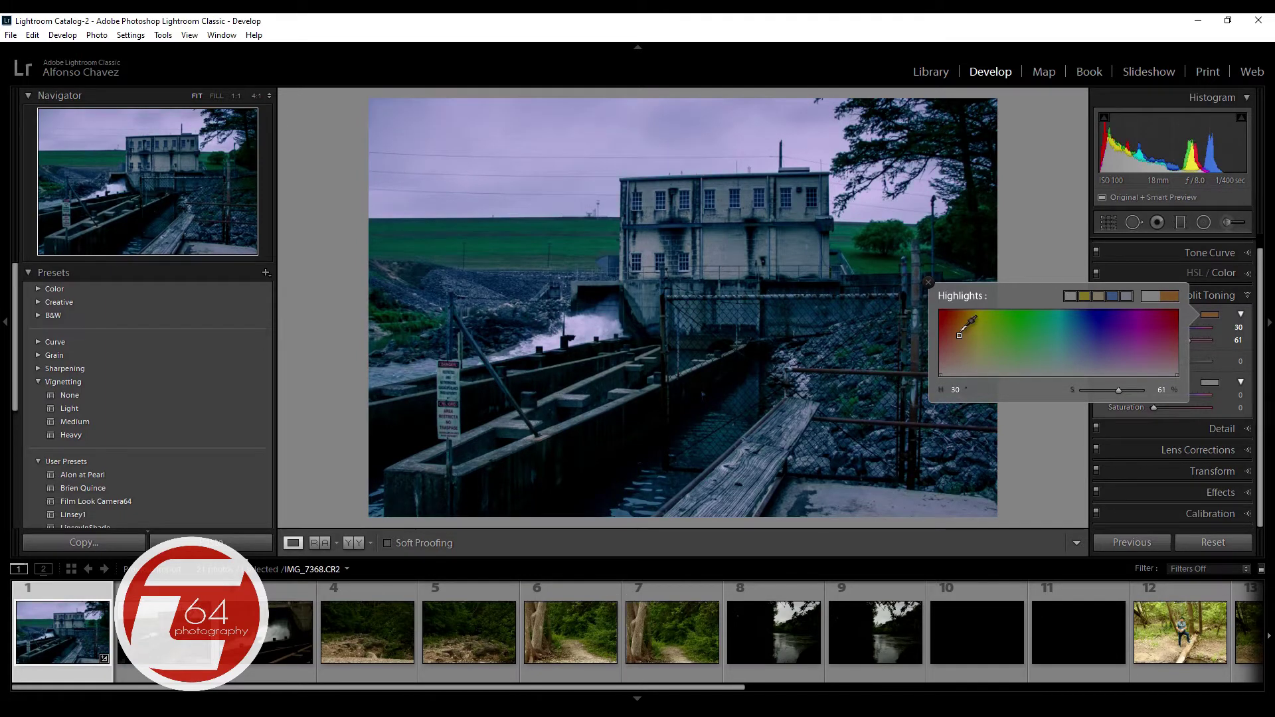
{"action": "left_click_drag", "start_coordinate": [958, 335], "coordinate": [964, 336]}
{"action": "left_click", "coordinate": [1020, 262]}
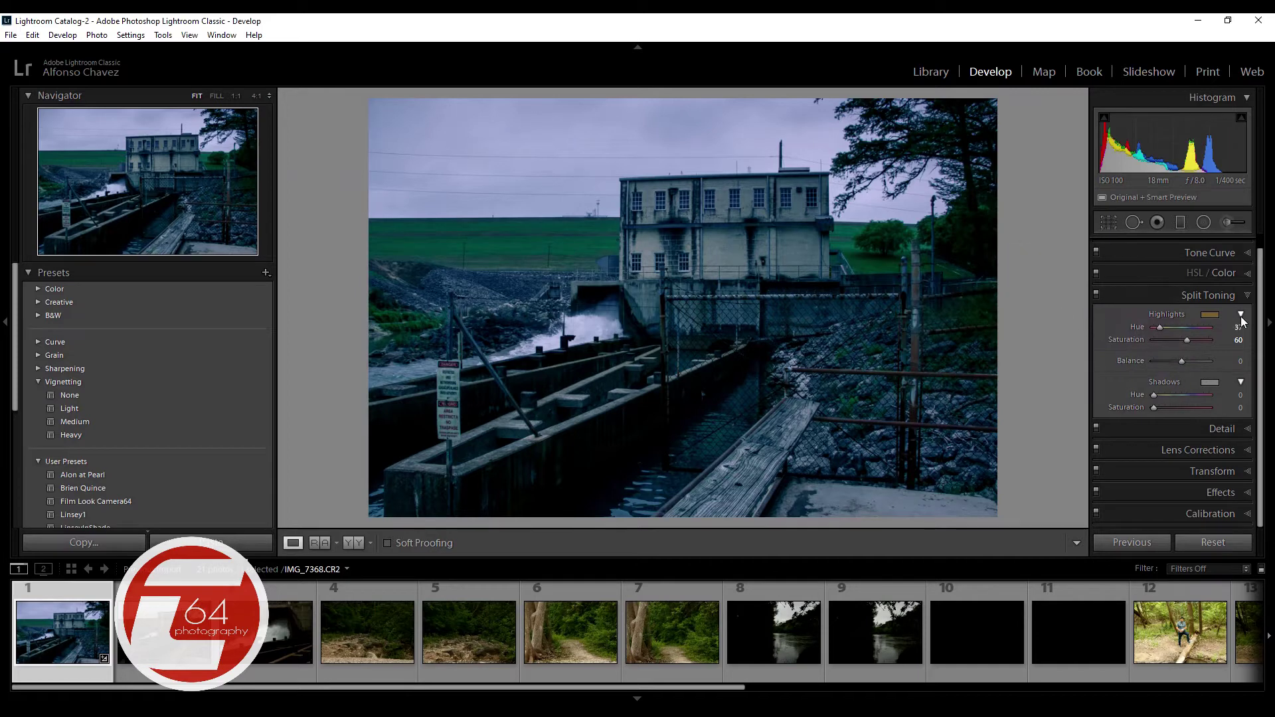
Compare the photo with and without the split toning, and examine the building's walls at 1:1 magnification.
{"action": "left_click", "coordinate": [1096, 293]}
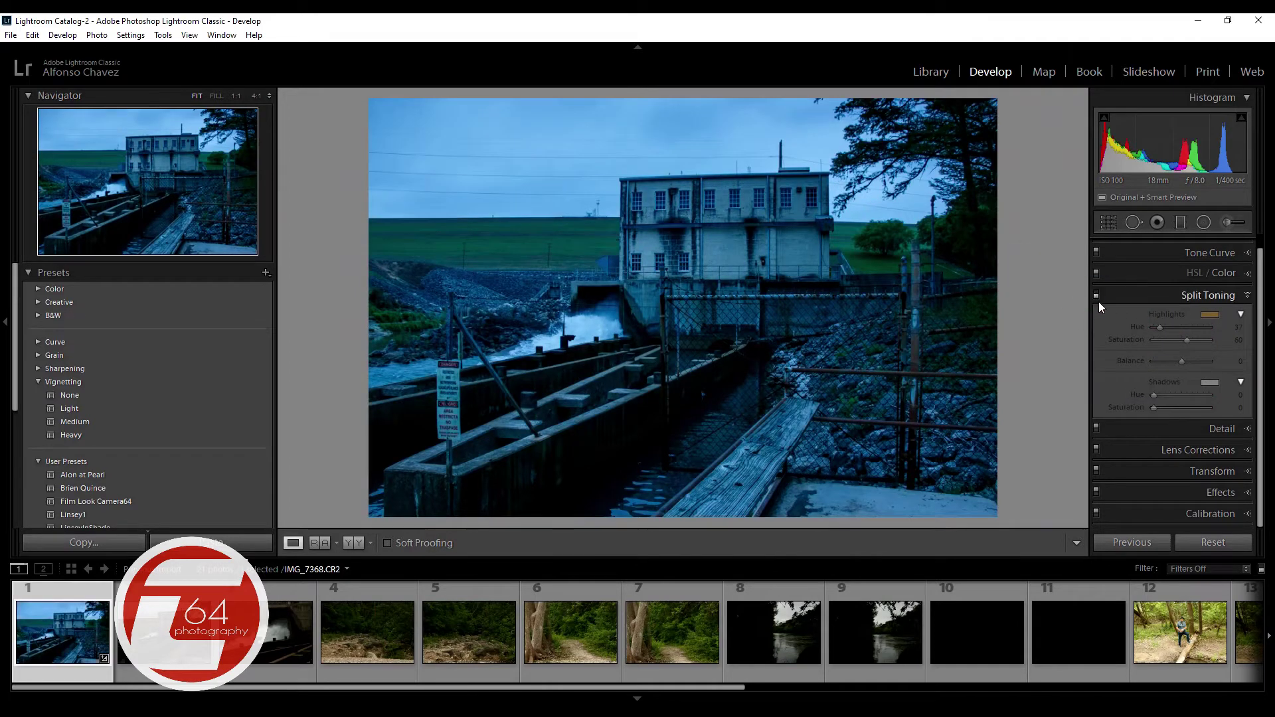
{"action": "left_click", "coordinate": [1096, 296]}
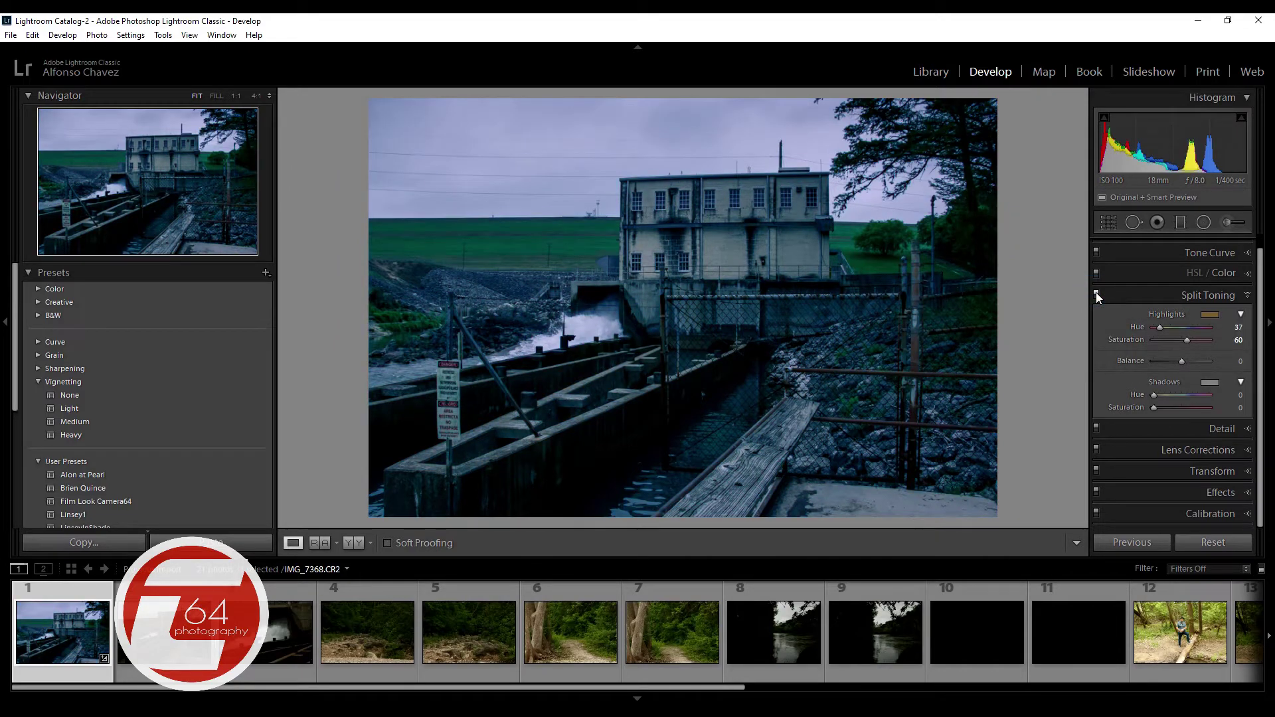
{"action": "left_click", "coordinate": [709, 253]}
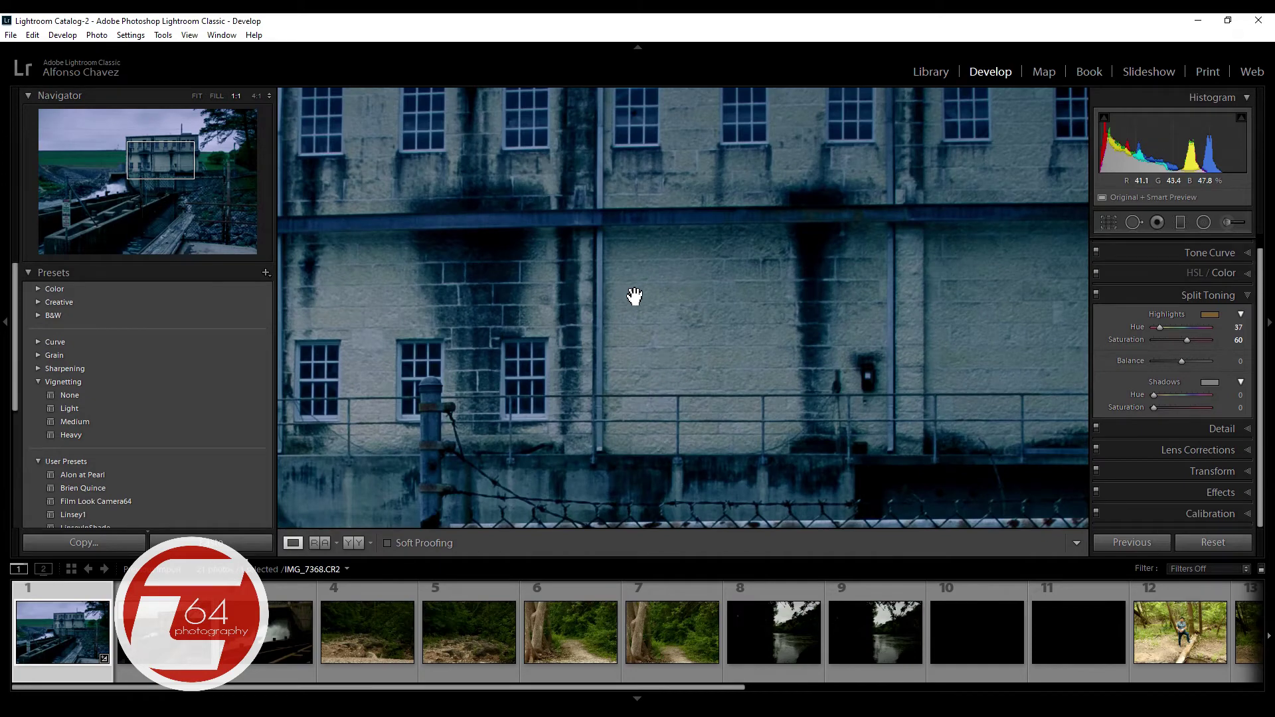
{"action": "left_click_drag", "start_coordinate": [593, 319], "coordinate": [832, 296]}
{"action": "left_click", "coordinate": [823, 366]}
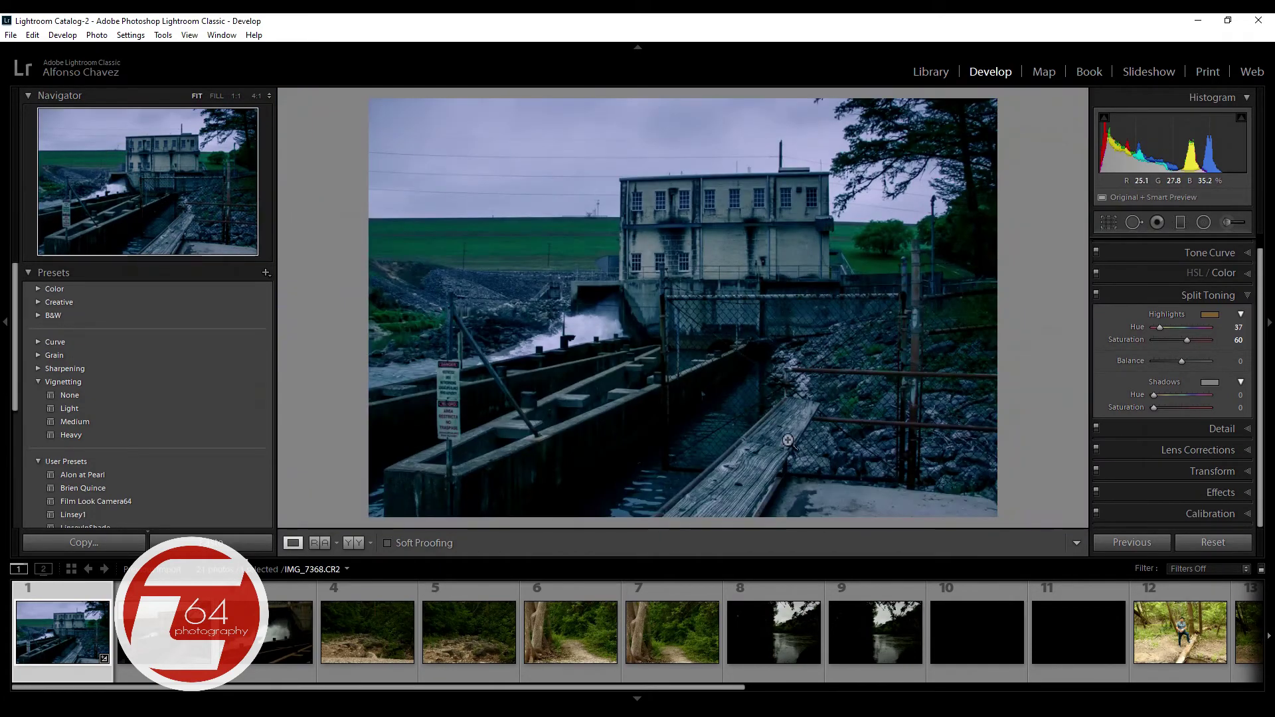
{"action": "left_click", "coordinate": [1249, 298]}
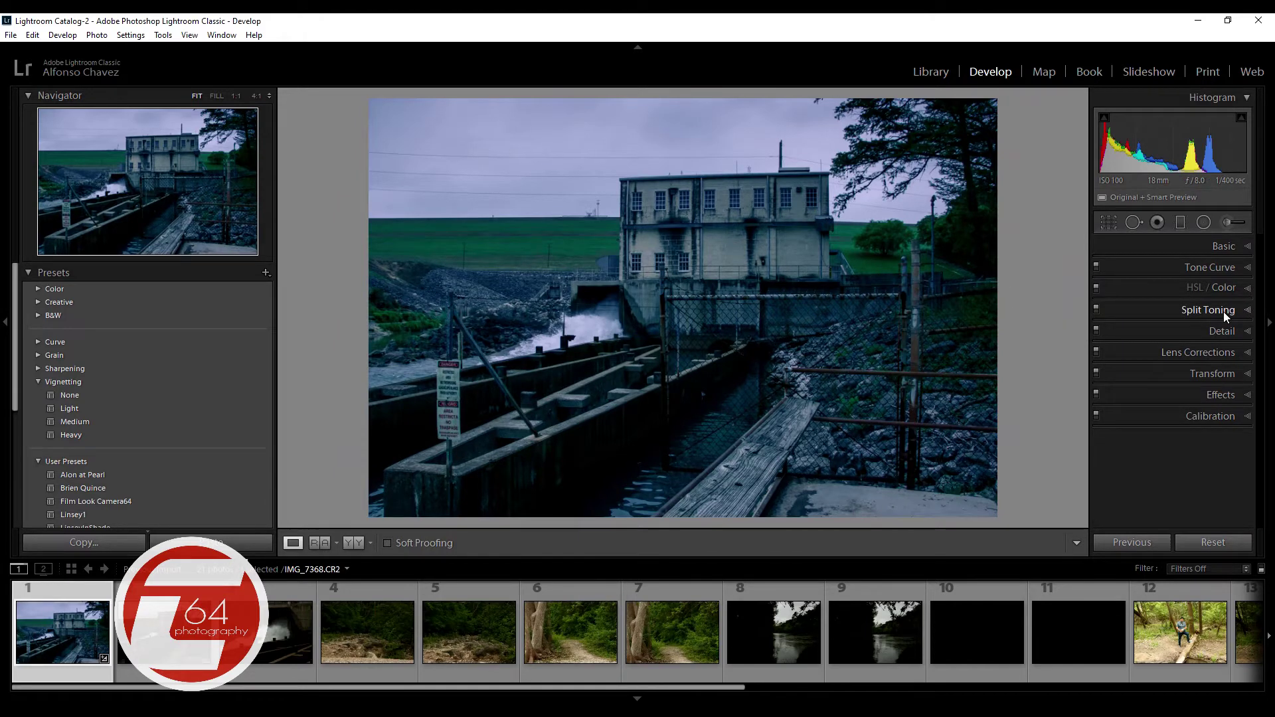
Look over the post-crop vignetting and grain settings in the Effects adjustments.
{"action": "left_click", "coordinate": [1248, 395]}
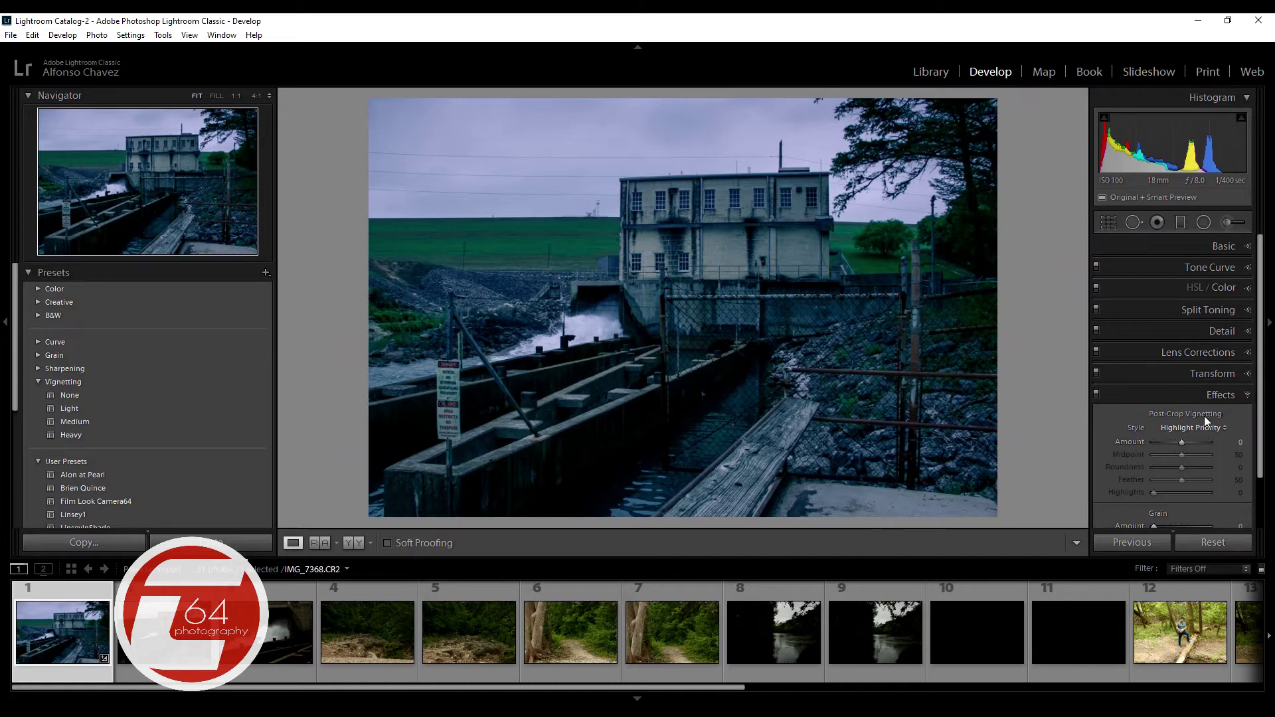
{"action": "scroll", "coordinate": [1202, 420], "scroll_direction": "down", "scroll_amount": 3}
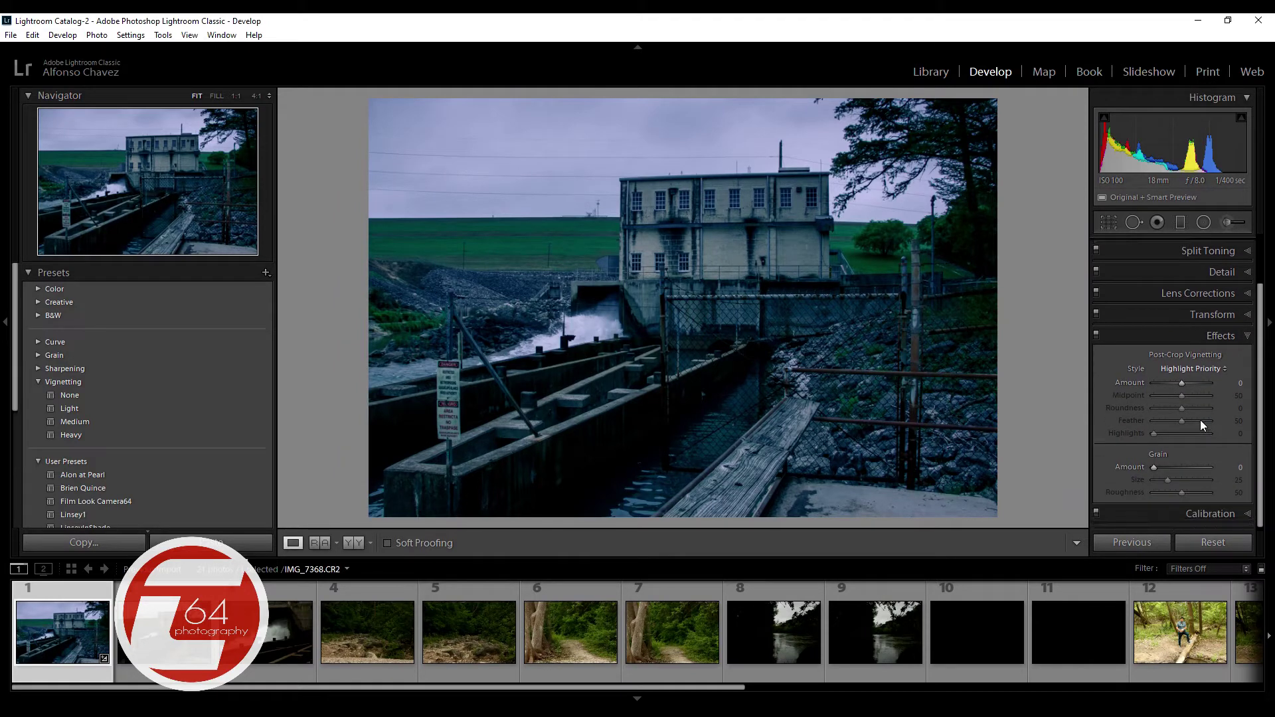
{"action": "scroll", "coordinate": [1200, 420], "scroll_direction": "up", "scroll_amount": 3}
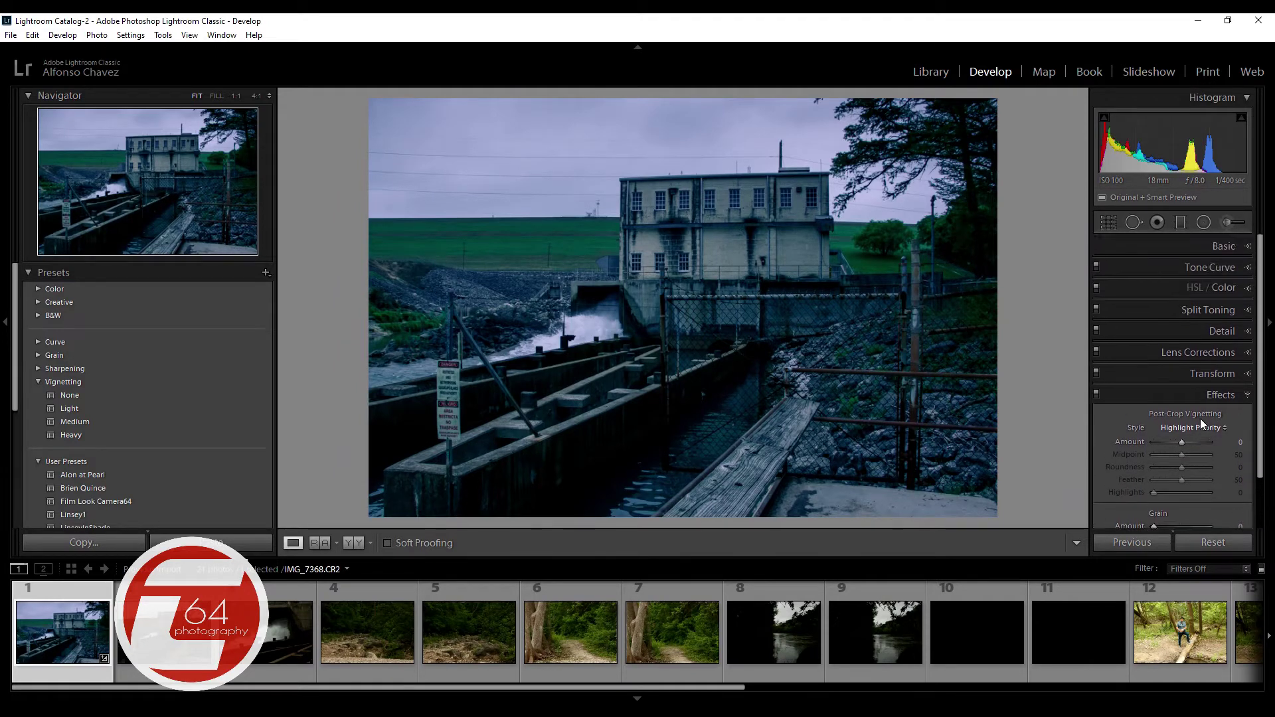
{"action": "left_click", "coordinate": [1248, 395]}
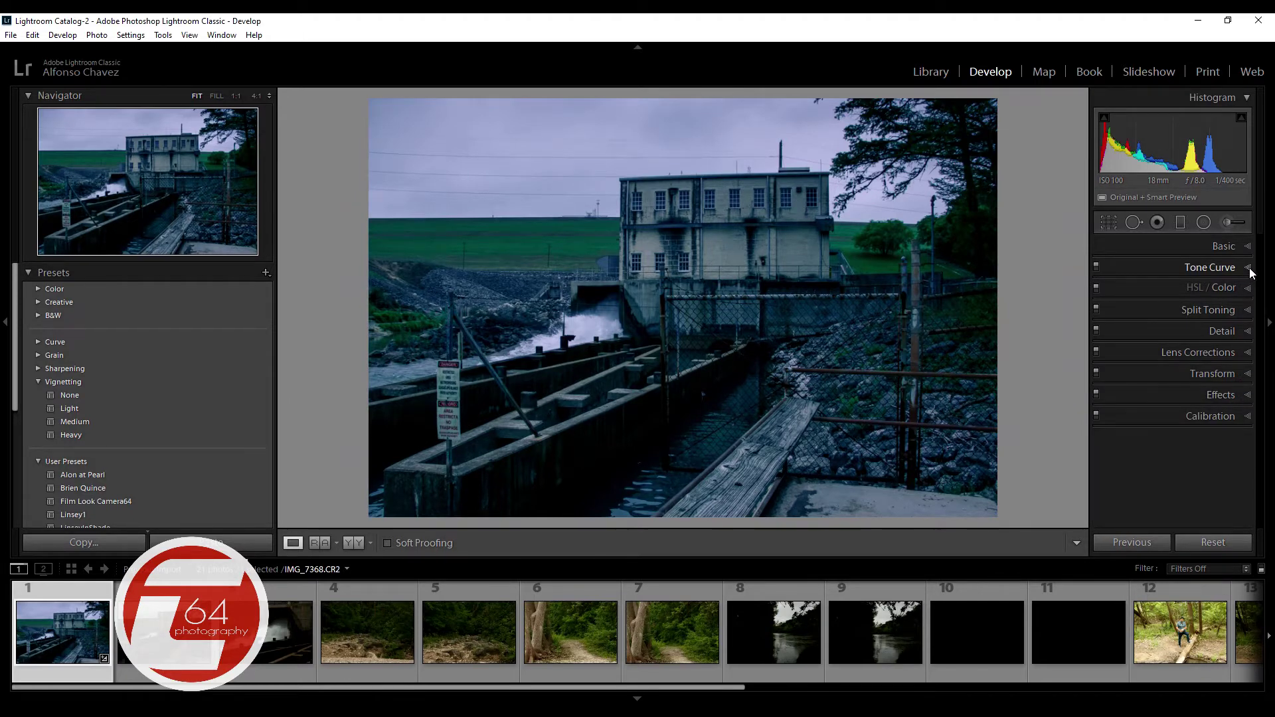
{"action": "left_click", "coordinate": [1248, 395]}
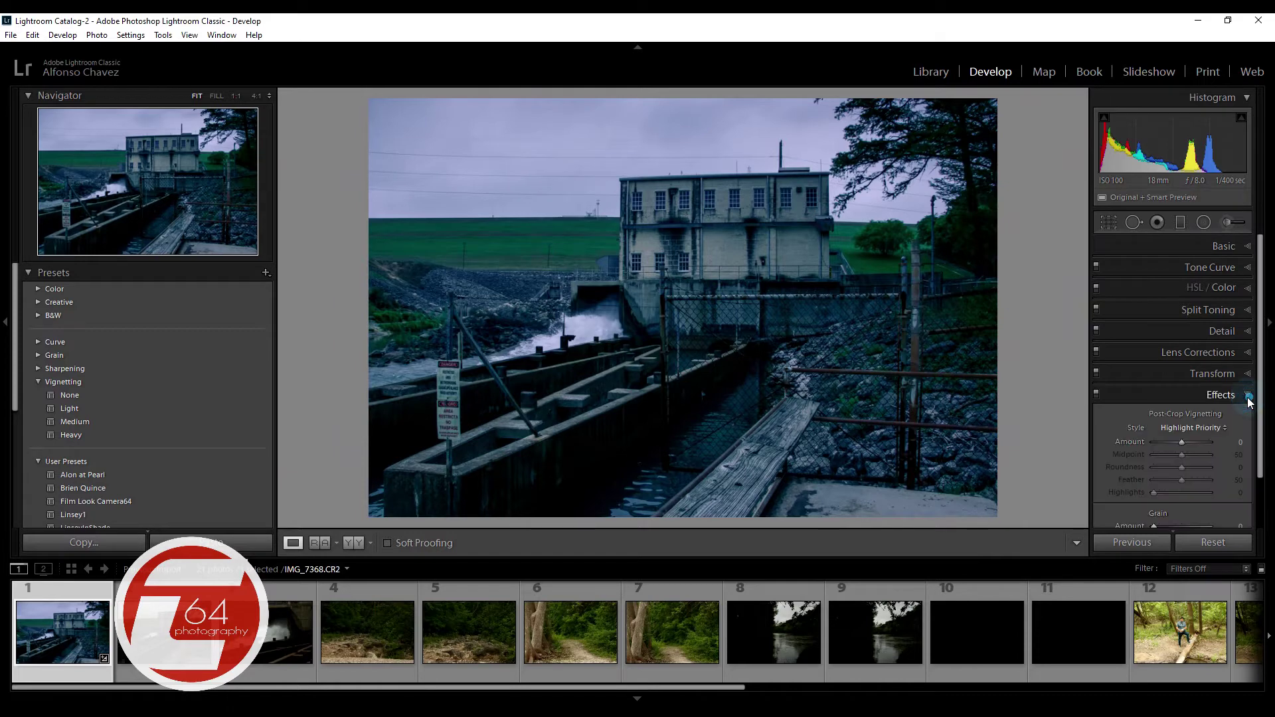
{"action": "scroll", "coordinate": [1206, 468], "scroll_direction": "down", "scroll_amount": 1}
{"action": "scroll", "coordinate": [1202, 459], "scroll_direction": "down", "scroll_amount": 2}
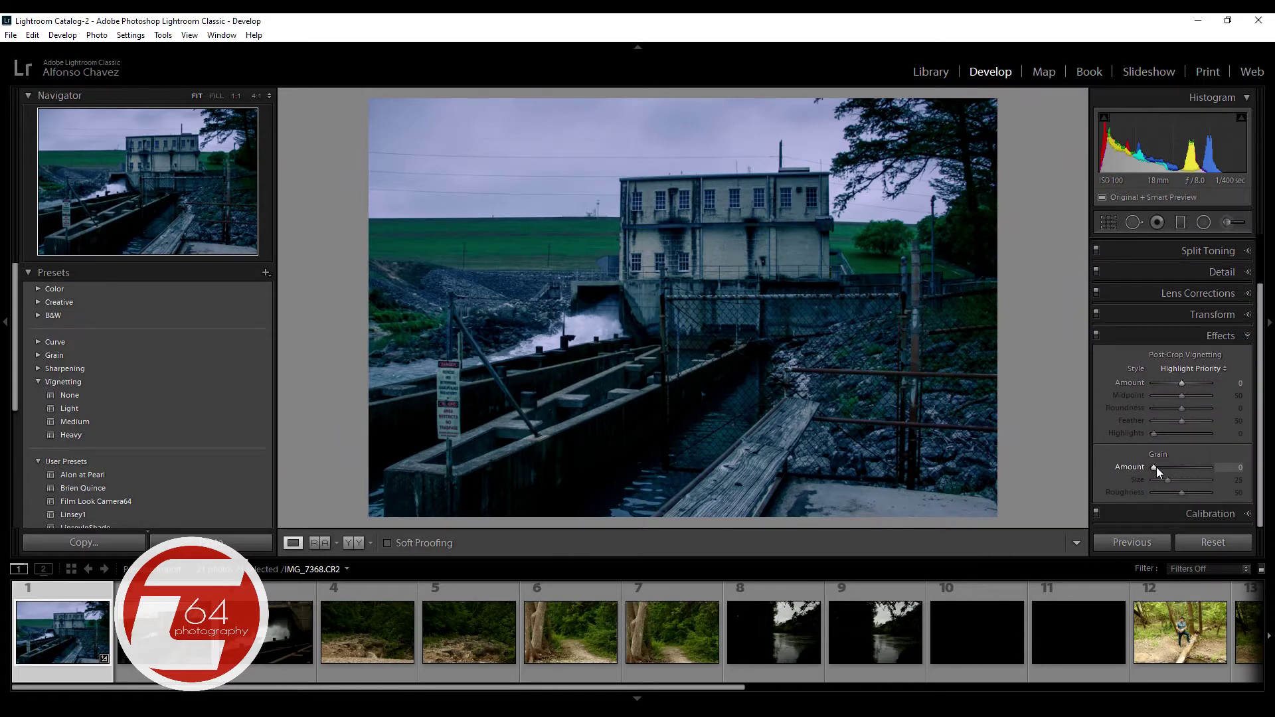
{"action": "left_click", "coordinate": [1247, 335]}
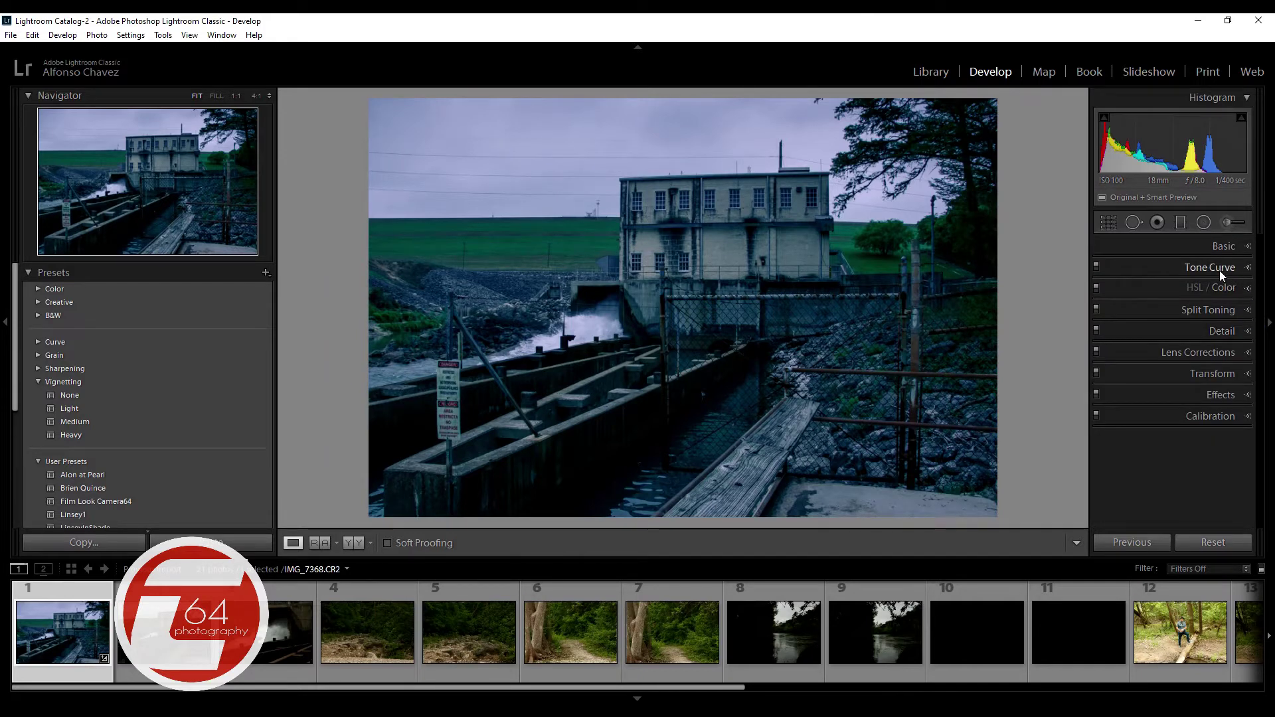
Set the photo's Texture to +50, judging its effect on the building's walls at 1:1 magnification.
{"action": "left_click", "coordinate": [1249, 246]}
{"action": "scroll", "coordinate": [1188, 364], "scroll_direction": "down", "scroll_amount": 4}
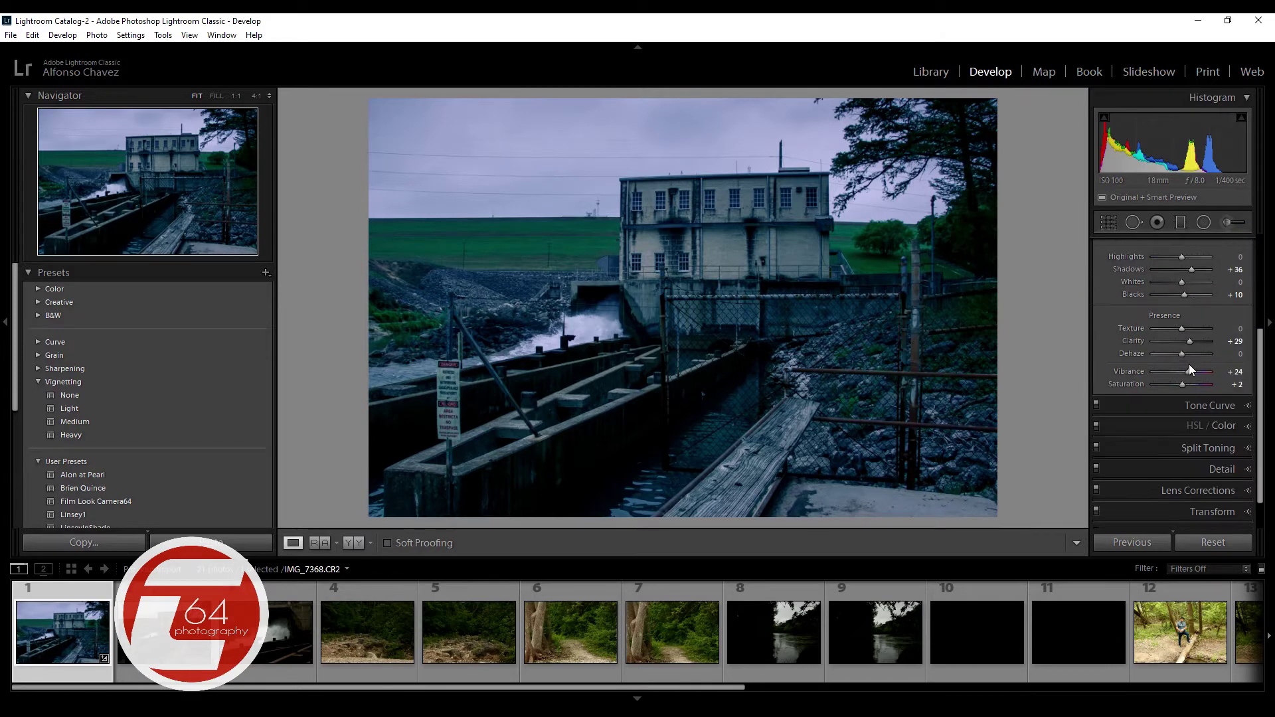
{"action": "left_click_drag", "start_coordinate": [1180, 329], "coordinate": [1205, 330]}
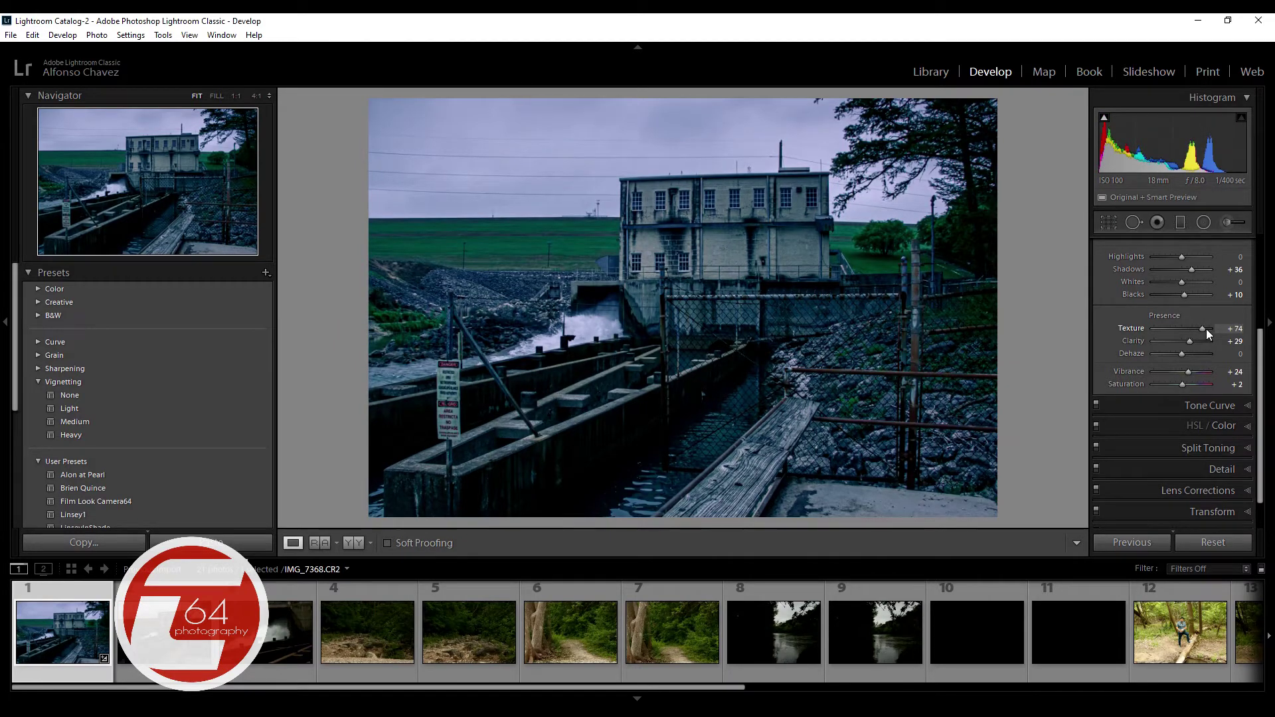
{"action": "left_click_drag", "start_coordinate": [1205, 328], "coordinate": [1205, 329]}
{"action": "left_click", "coordinate": [711, 199]}
{"action": "left_click_drag", "start_coordinate": [715, 341], "coordinate": [748, 319]}
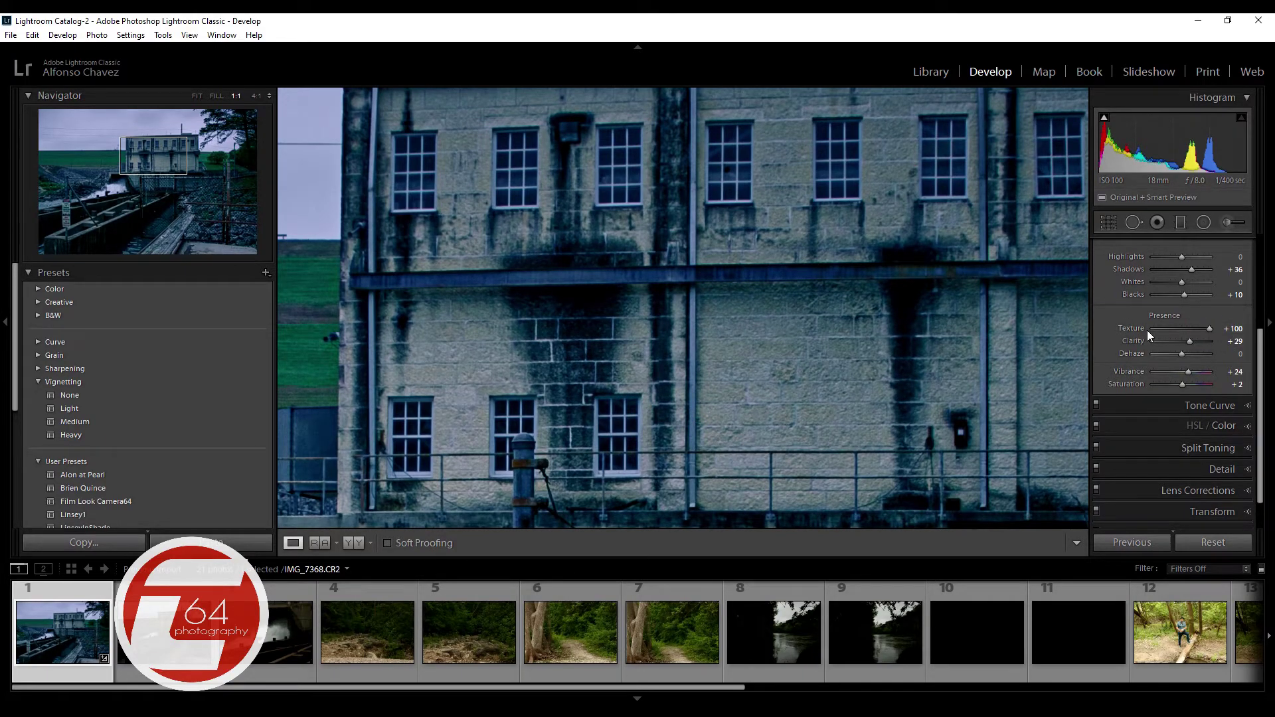
{"action": "left_click", "coordinate": [967, 325]}
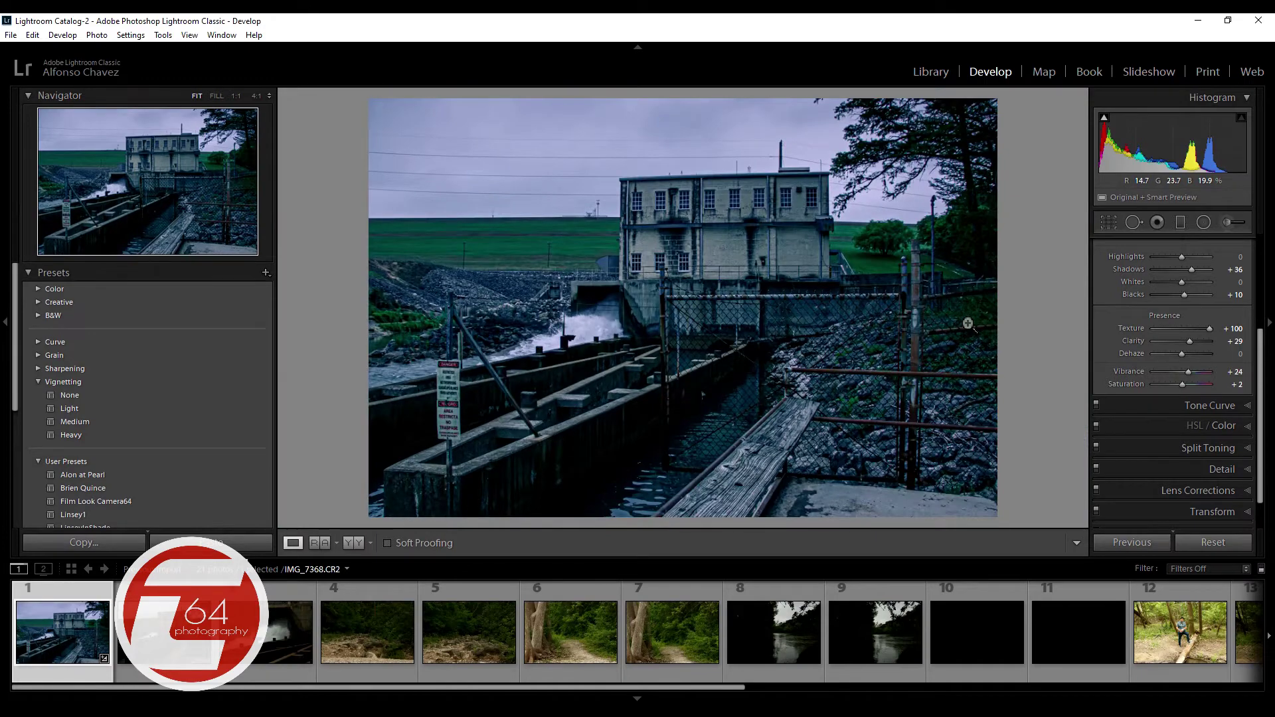
{"action": "left_click", "coordinate": [823, 263]}
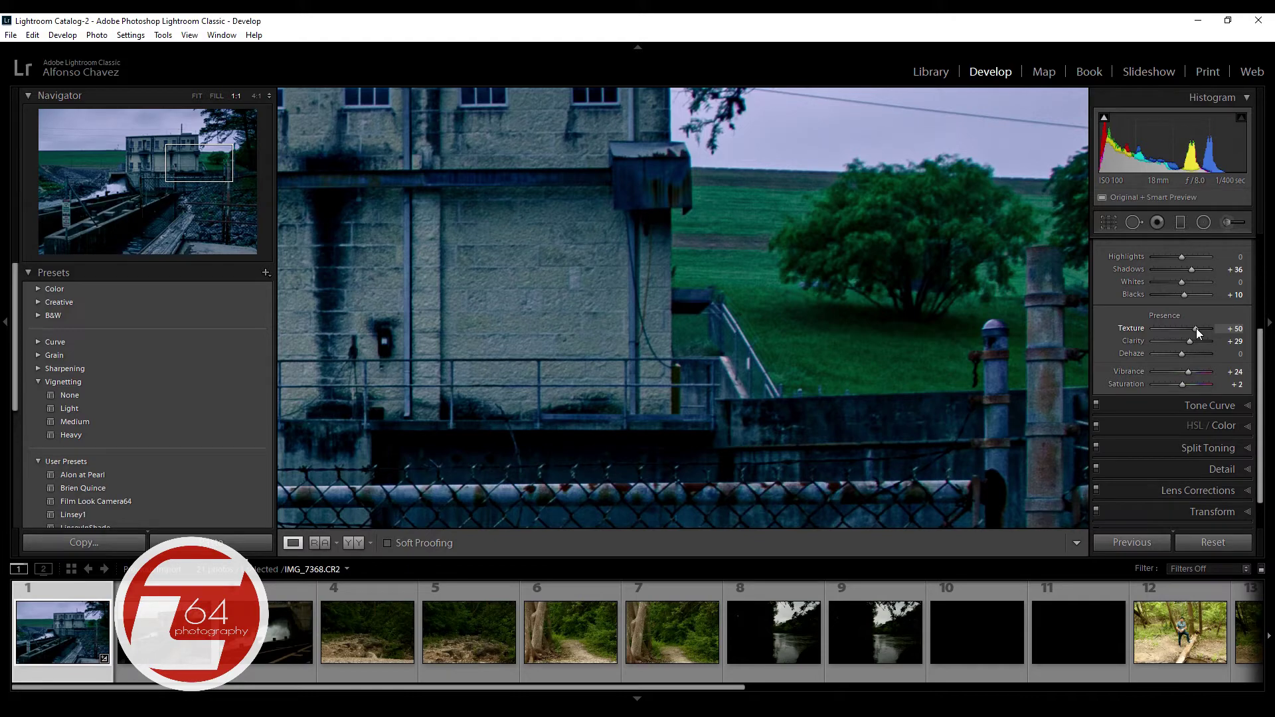
{"action": "left_click", "coordinate": [728, 304]}
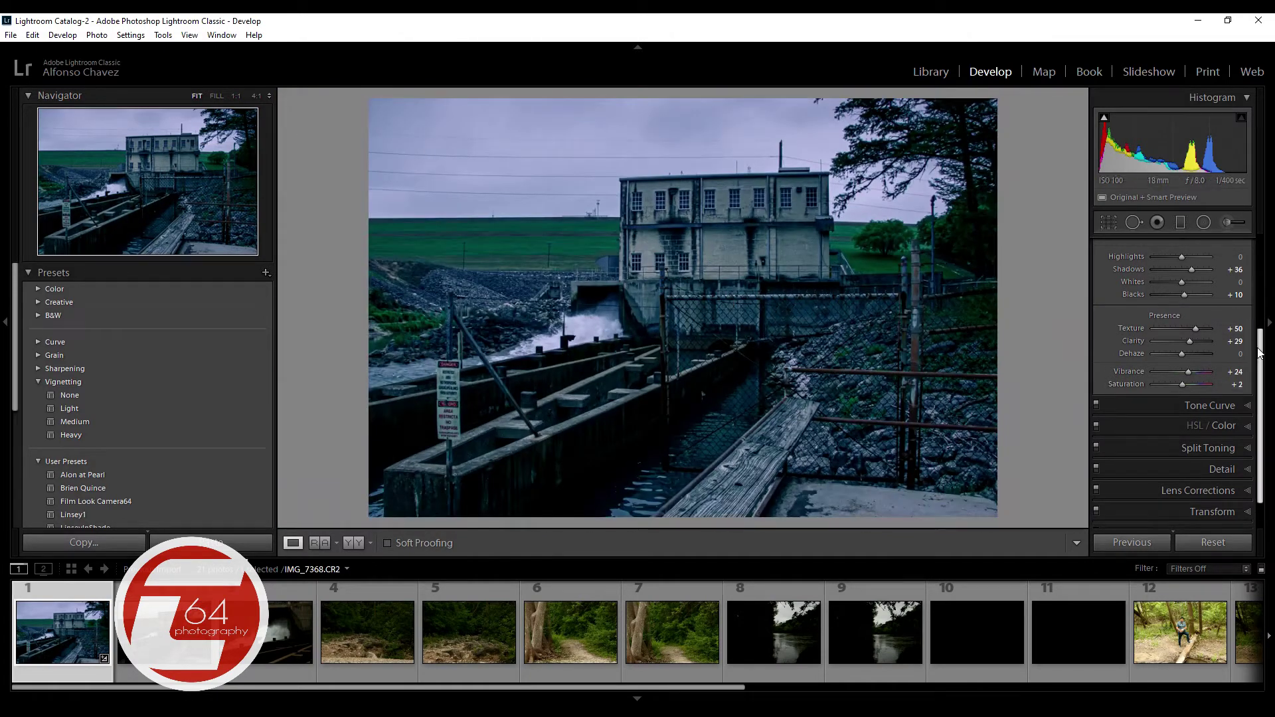
Add grain to the photo with Amount 21, Size 50 and Roughness 65, checking the building's walls at 1:1 magnification.
{"action": "left_click_drag", "start_coordinate": [1261, 359], "coordinate": [1261, 417]}
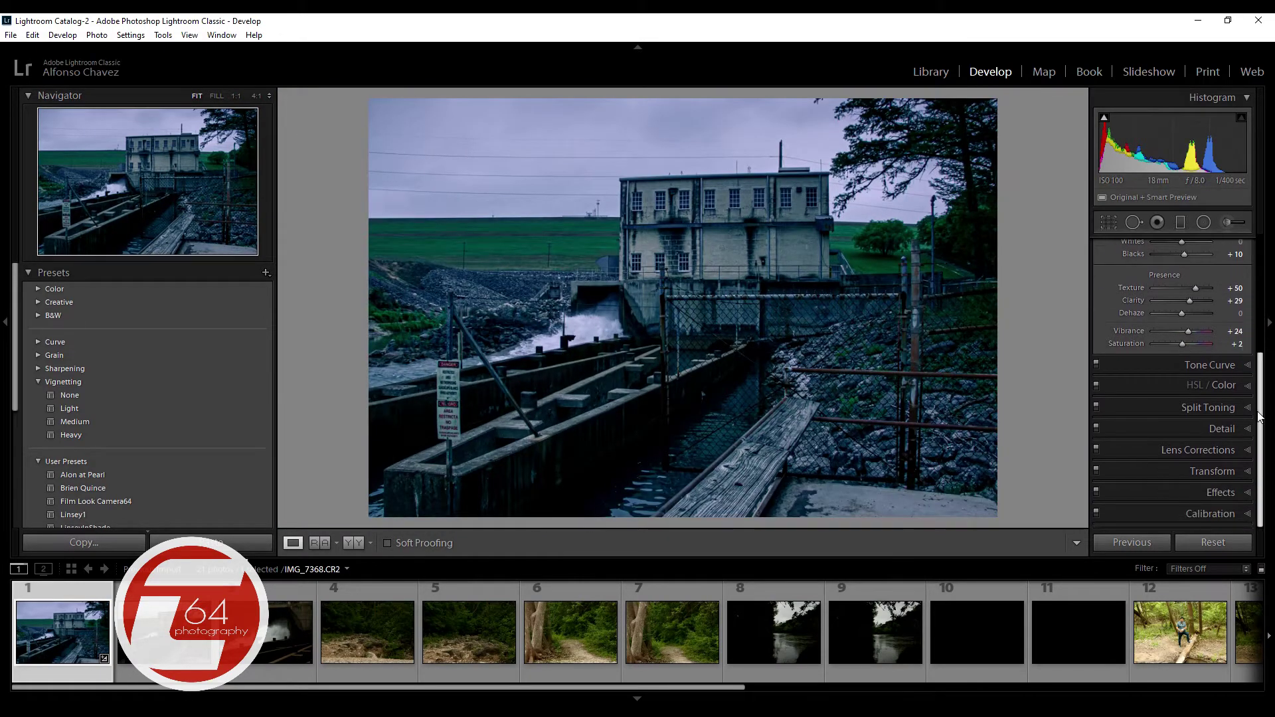
{"action": "left_click", "coordinate": [1247, 492]}
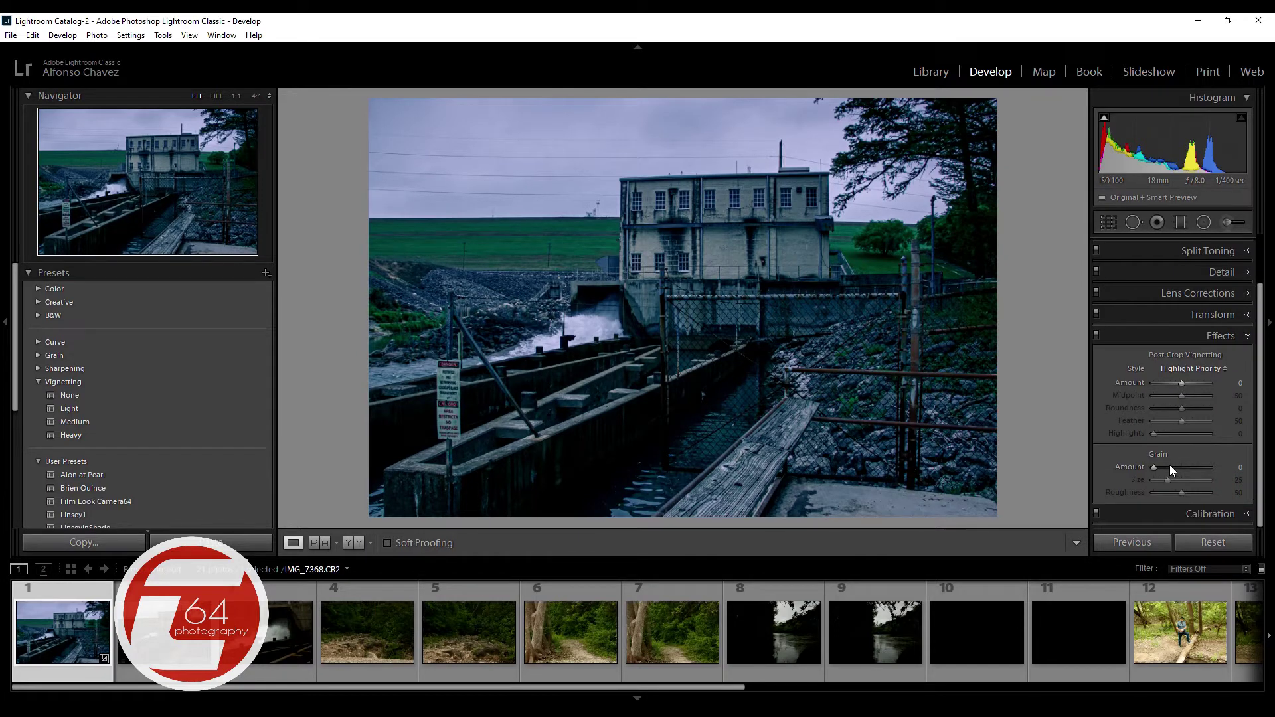
{"action": "left_click_drag", "start_coordinate": [1156, 466], "coordinate": [1158, 469]}
{"action": "left_click", "coordinate": [745, 233]}
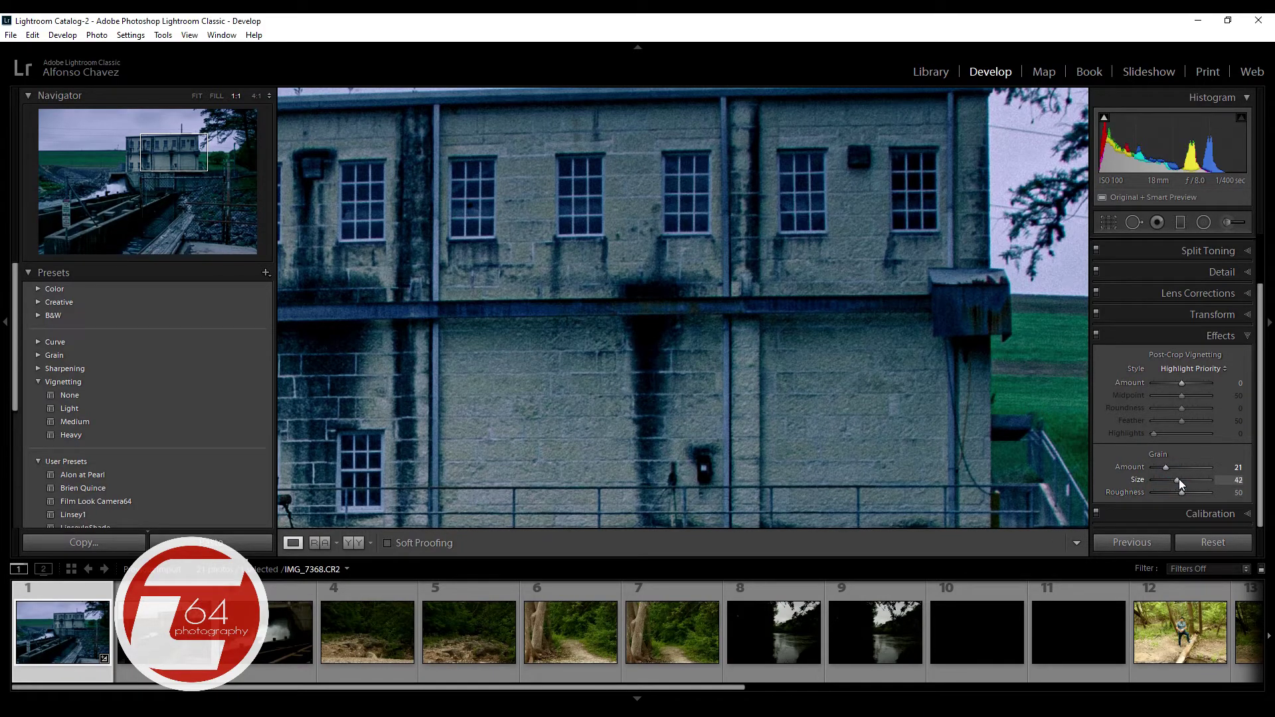
{"action": "left_click_drag", "start_coordinate": [1181, 478], "coordinate": [1189, 483]}
{"action": "left_click_drag", "start_coordinate": [1182, 492], "coordinate": [1186, 492]}
{"action": "left_click", "coordinate": [649, 317]}
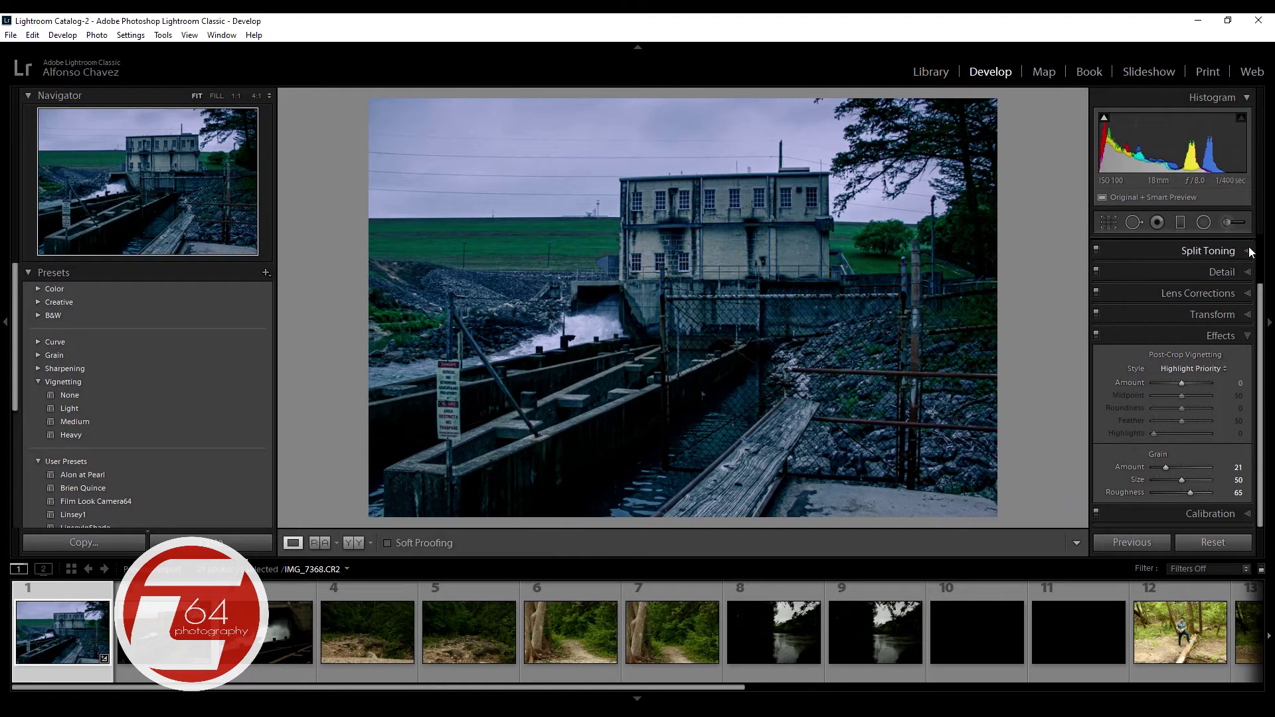
Set Highlights to -87 for the existing graduated filter over the sky.
{"action": "left_click", "coordinate": [1181, 222]}
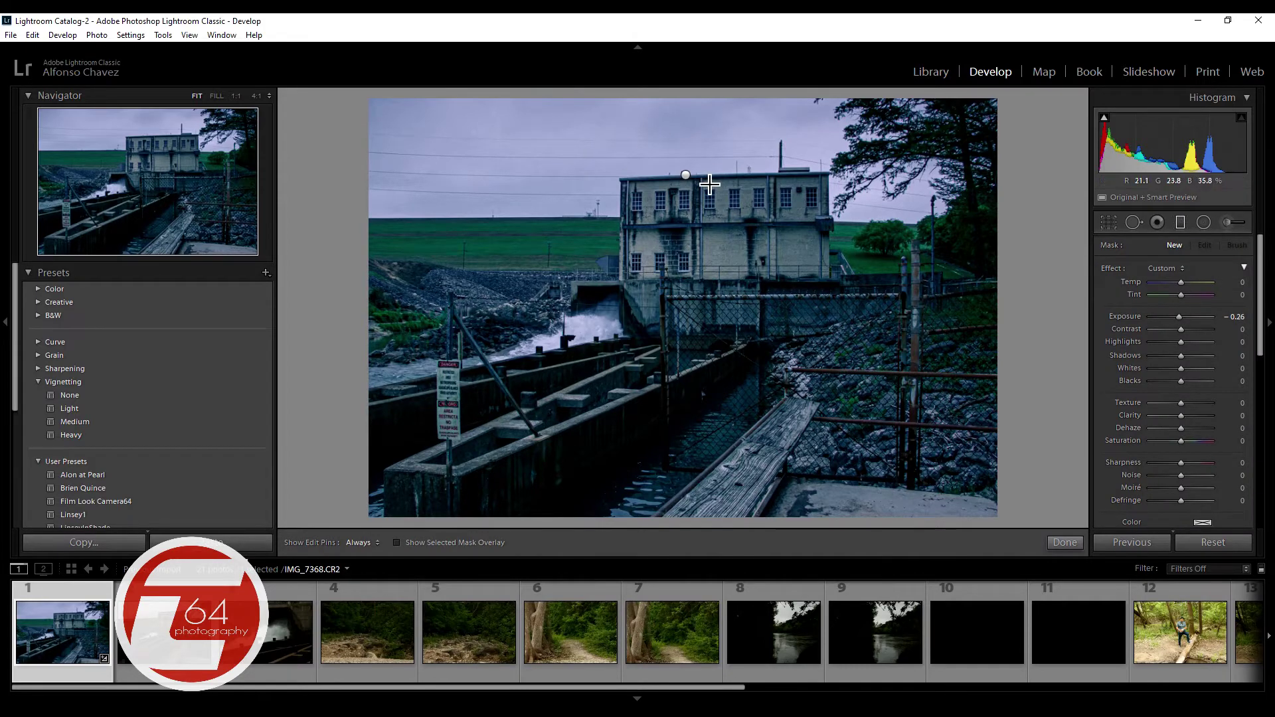
{"action": "left_click", "coordinate": [686, 176]}
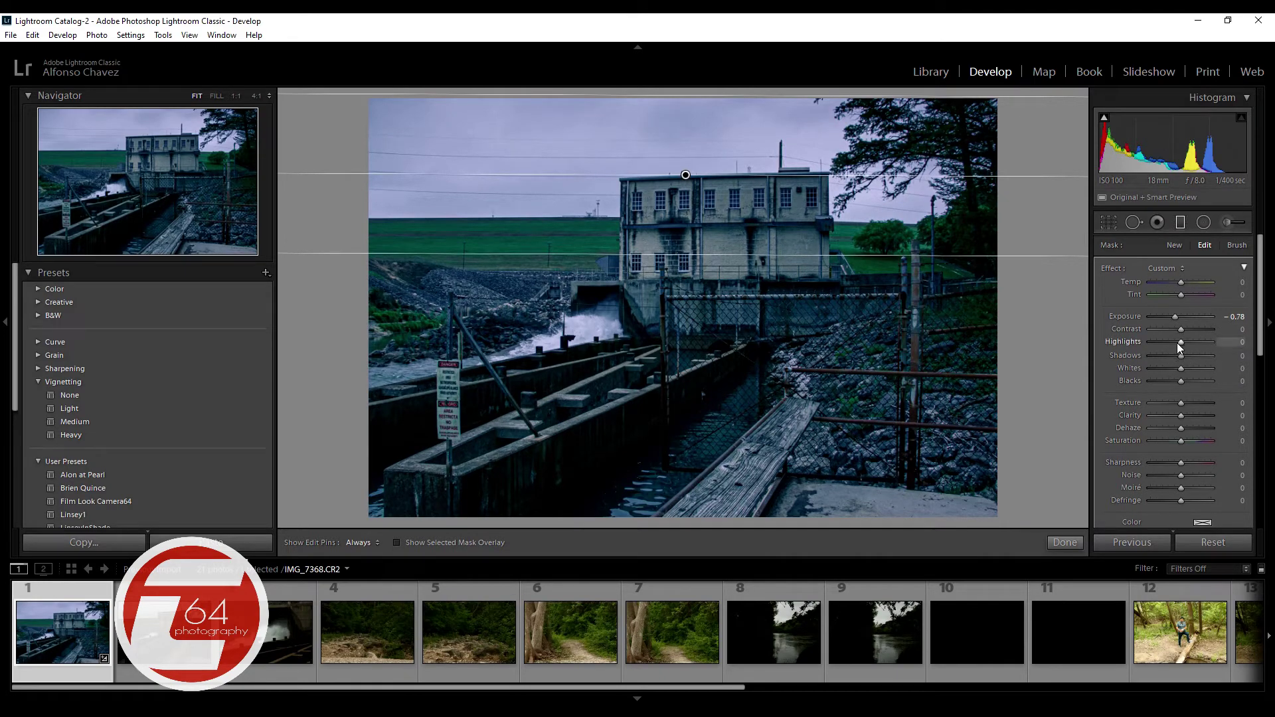
{"action": "left_click_drag", "start_coordinate": [1182, 341], "coordinate": [1148, 341]}
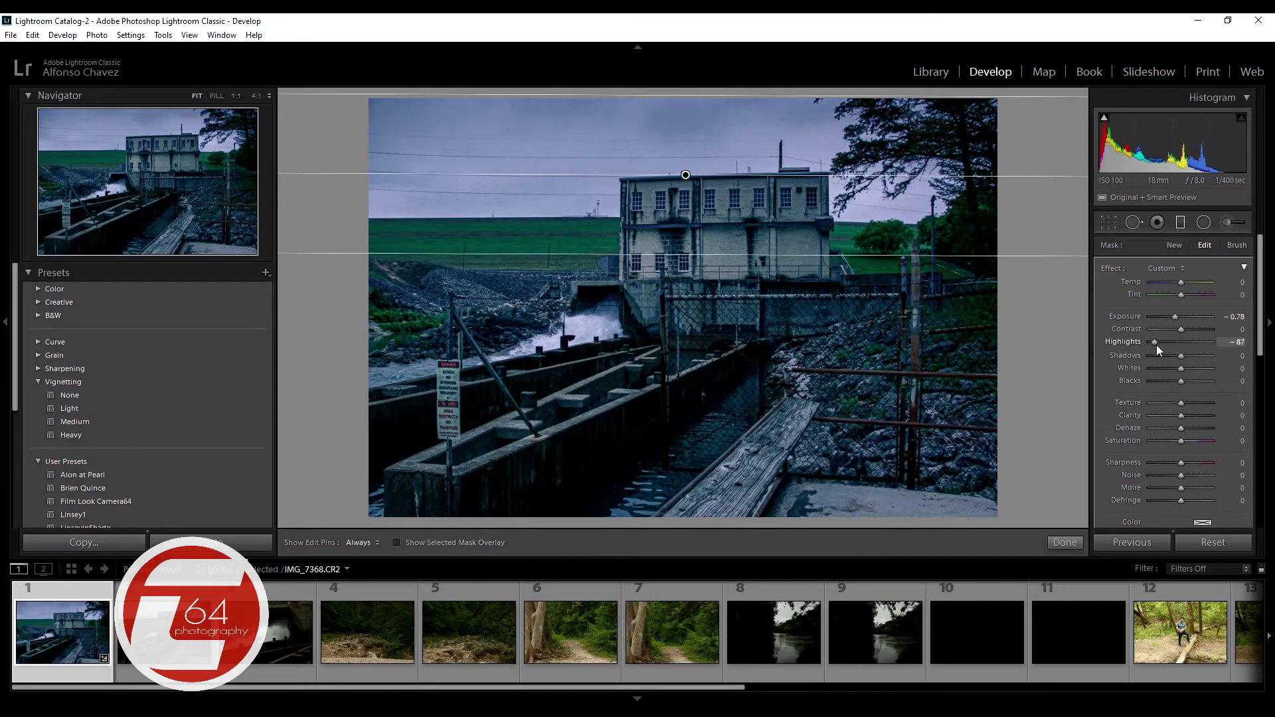
{"action": "left_click_drag", "start_coordinate": [1151, 346], "coordinate": [1157, 346]}
{"action": "left_click", "coordinate": [1181, 223]}
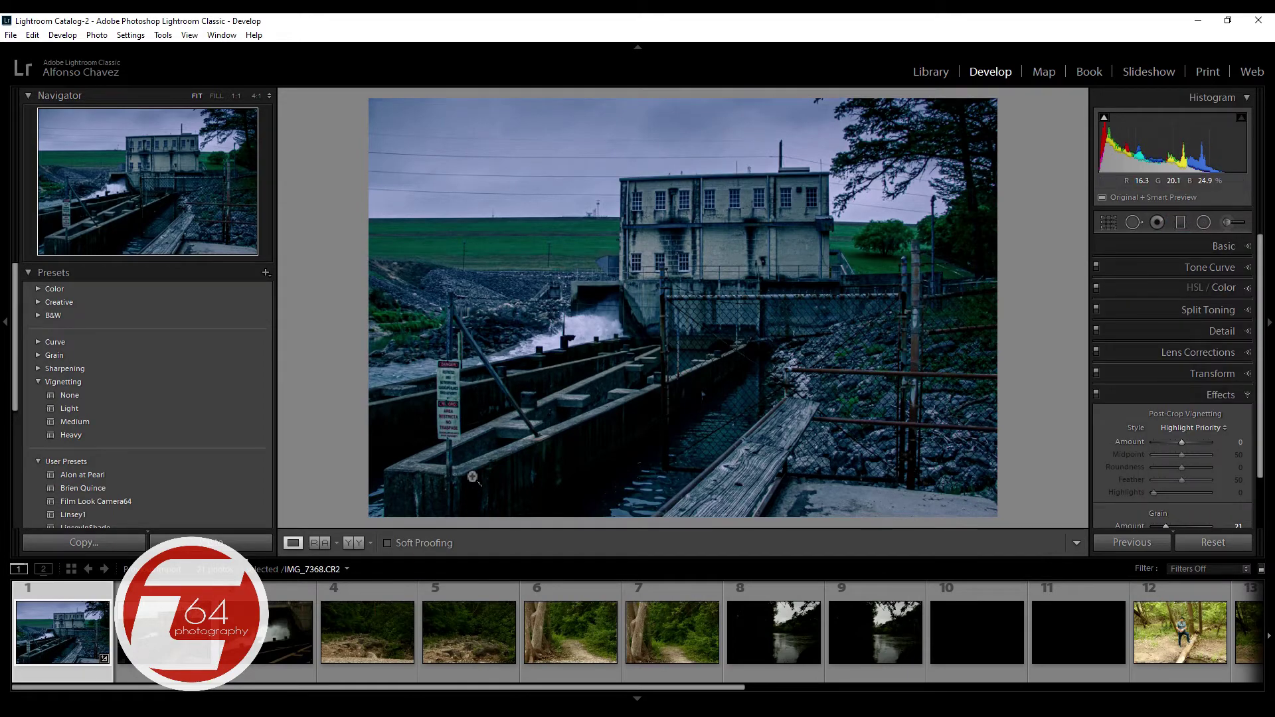
Compare the dam photo before and after editing side by side, and view IMG_7369.CR2 and IMG_7370.CR2 in the same comparison.
{"action": "left_click", "coordinate": [352, 544]}
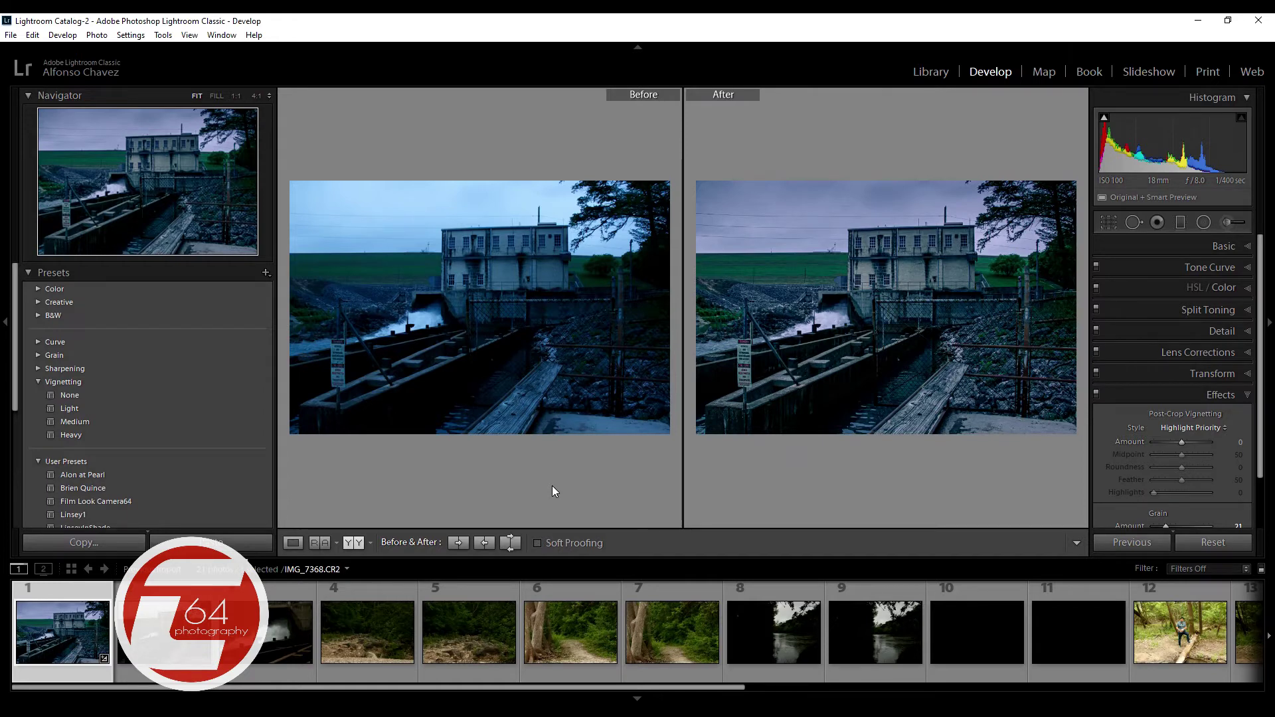
{"action": "left_click", "coordinate": [185, 641]}
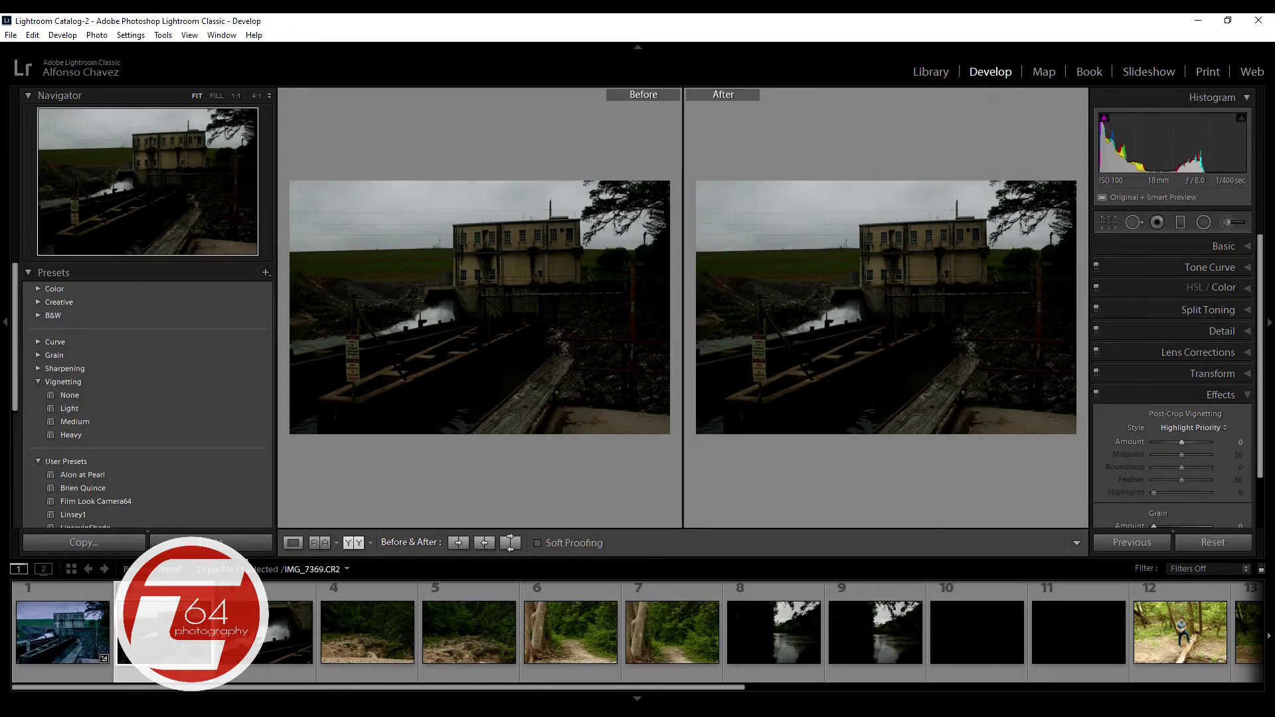
{"action": "left_click", "coordinate": [289, 635]}
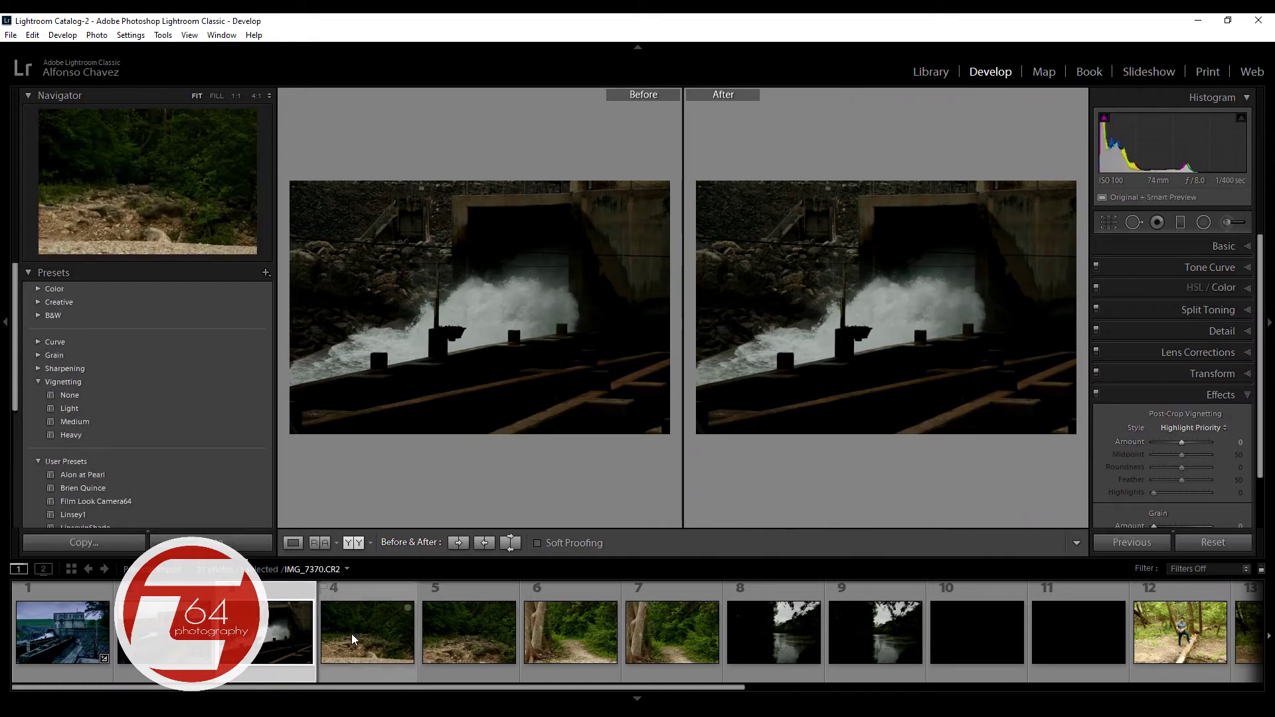
Browse the forest and trail photos in the before/after comparison, and open river photo IMG_7375.CR2 in the single-image view.
{"action": "left_click", "coordinate": [349, 631]}
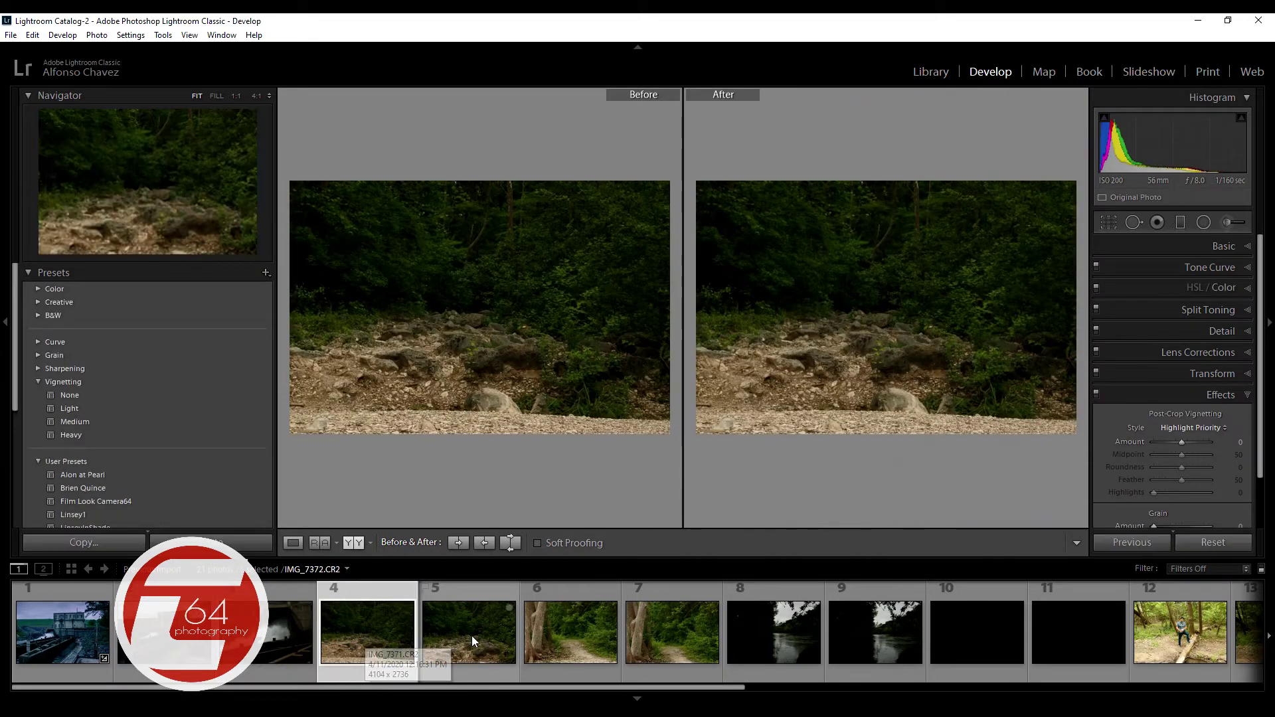
{"action": "left_click", "coordinate": [473, 640]}
{"action": "left_click", "coordinate": [598, 647]}
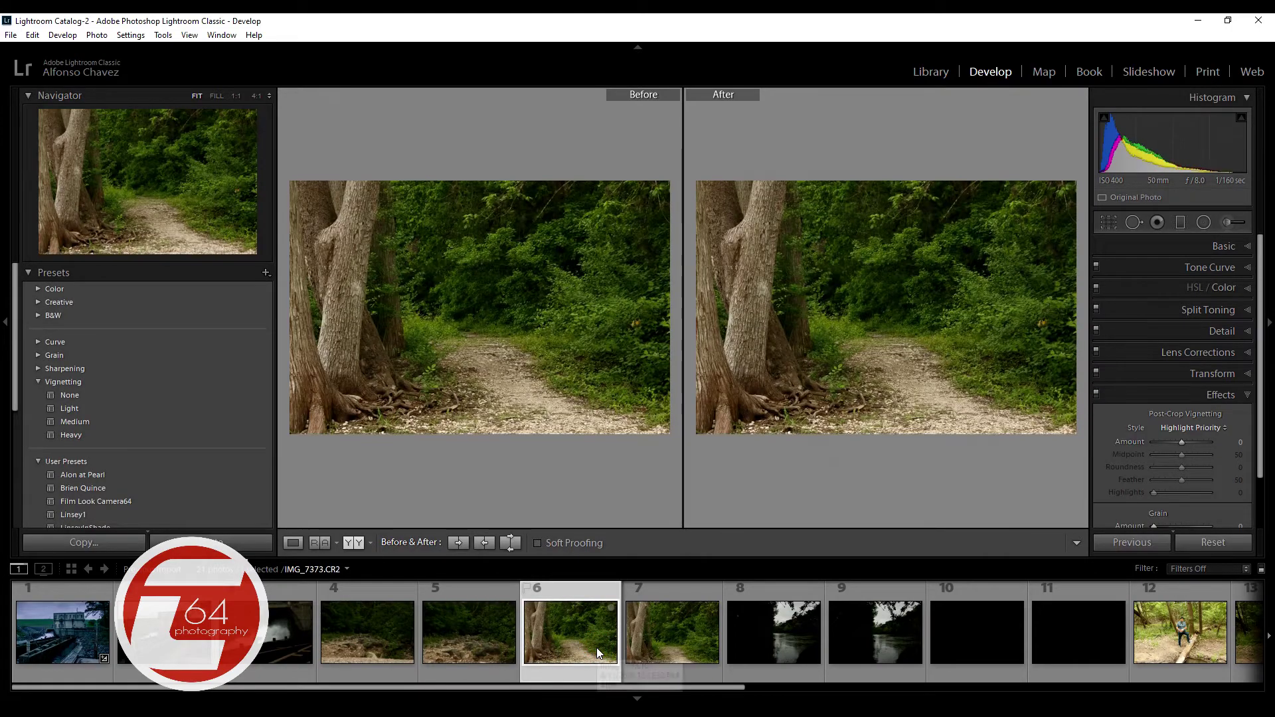
{"action": "left_click", "coordinate": [787, 635]}
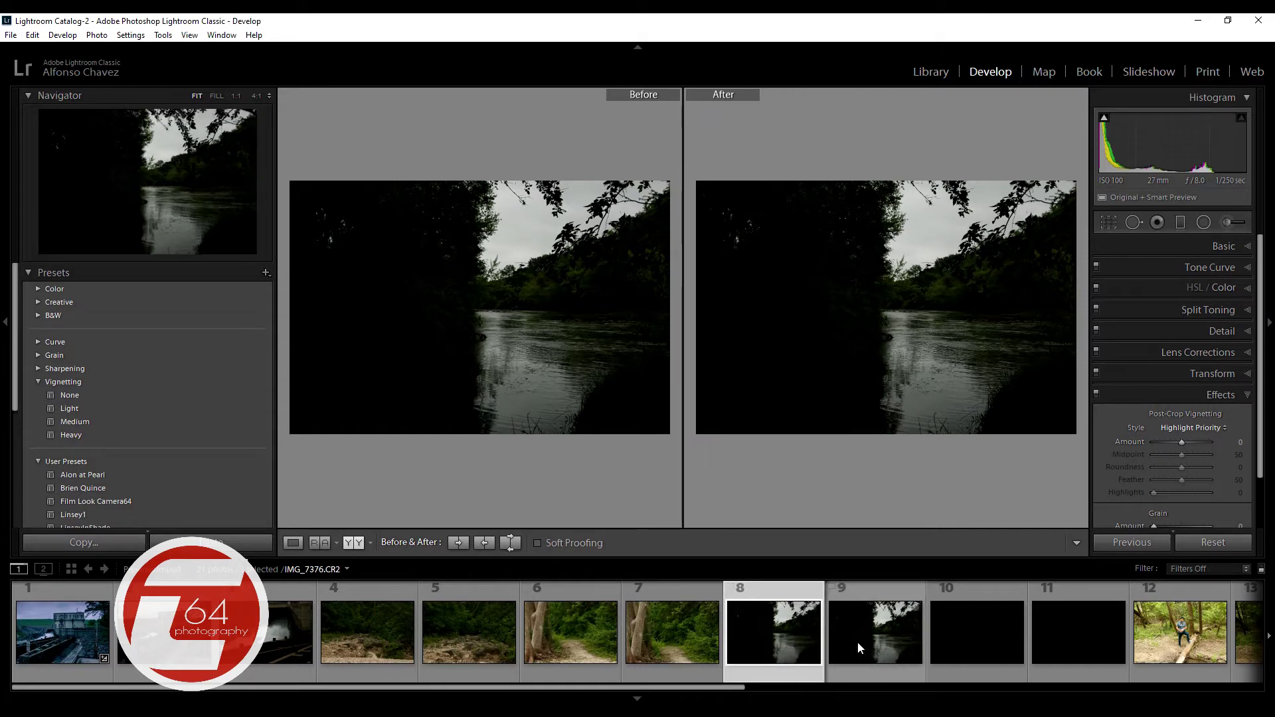
{"action": "left_click", "coordinate": [298, 544]}
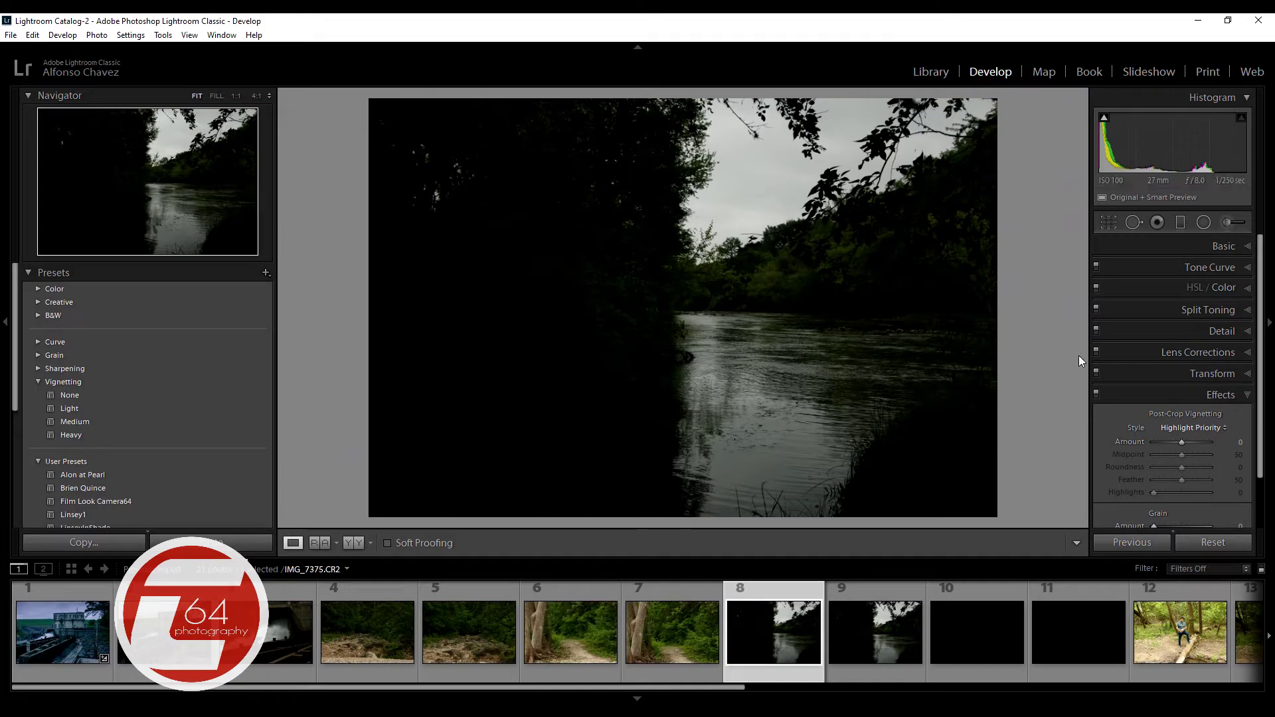
Set the river photo's Shadows to +60 and Highlights to -43.
{"action": "left_click", "coordinate": [1247, 247]}
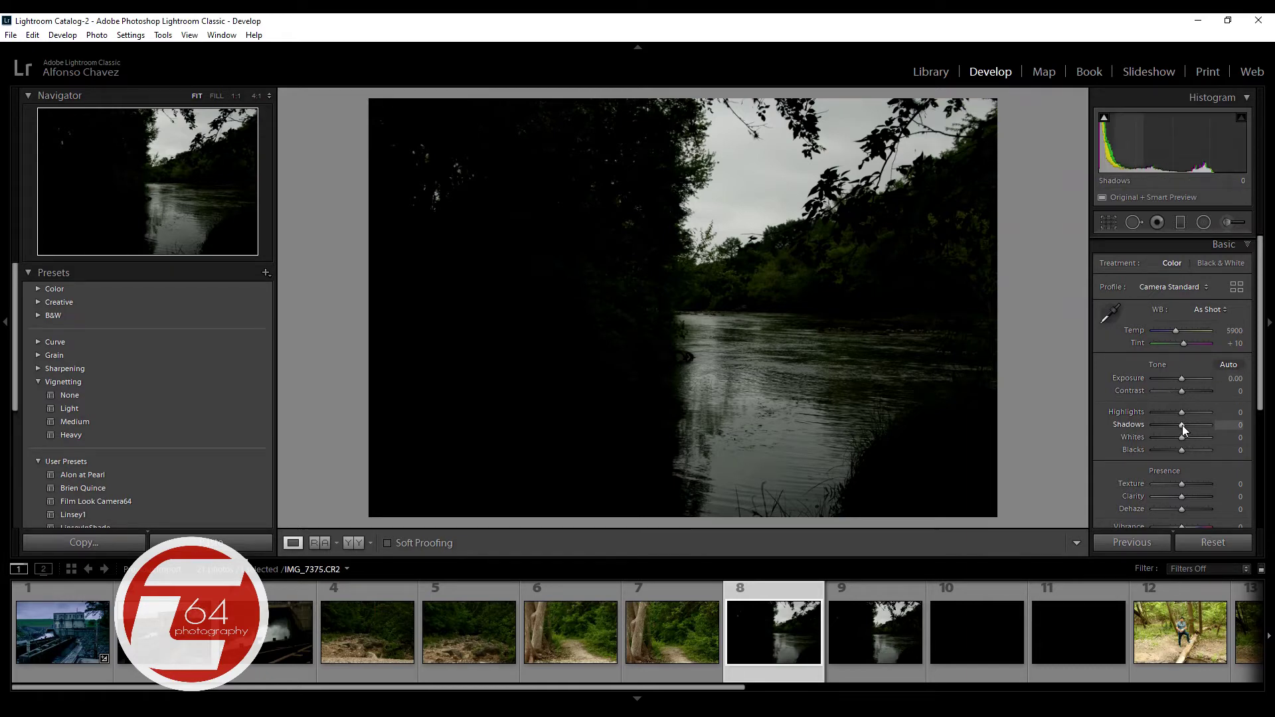
{"action": "mouse_move", "coordinate": [1182, 425]}
{"action": "left_mouse_down"}
{"action": "mouse_move", "coordinate": [1156, 427]}
{"action": "mouse_move", "coordinate": [1208, 428]}
{"action": "mouse_move", "coordinate": [1198, 424]}
{"action": "left_mouse_up"}
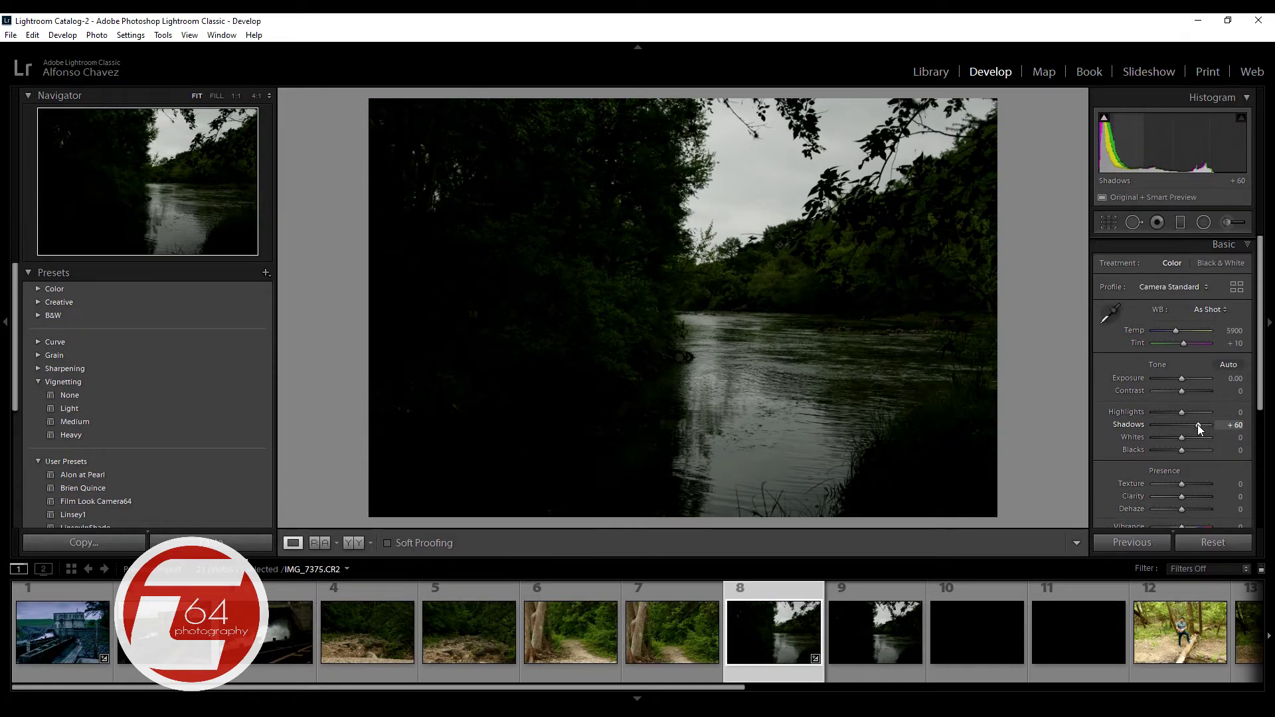
{"action": "left_click_drag", "start_coordinate": [1182, 412], "coordinate": [1168, 413]}
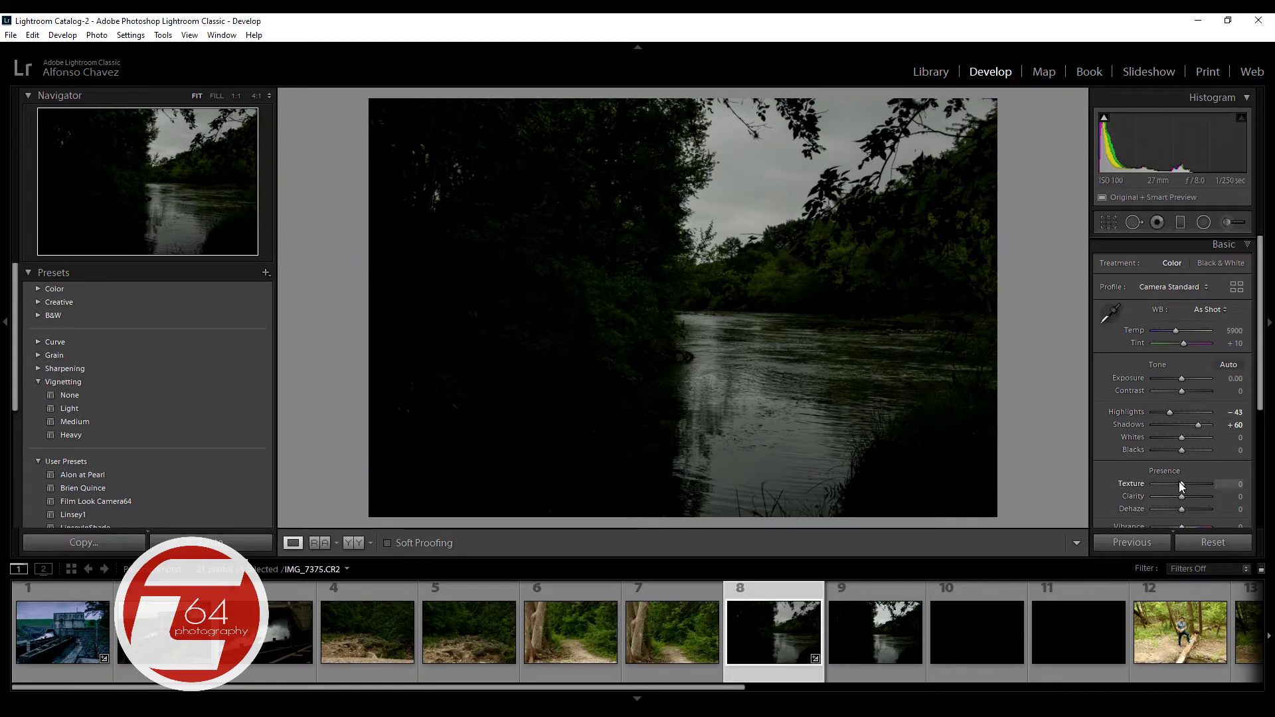
Set the river photo's presence values to Texture +60, Clarity +24, Vibrance +24 and Saturation +5.
{"action": "left_click_drag", "start_coordinate": [1183, 486], "coordinate": [1190, 486]}
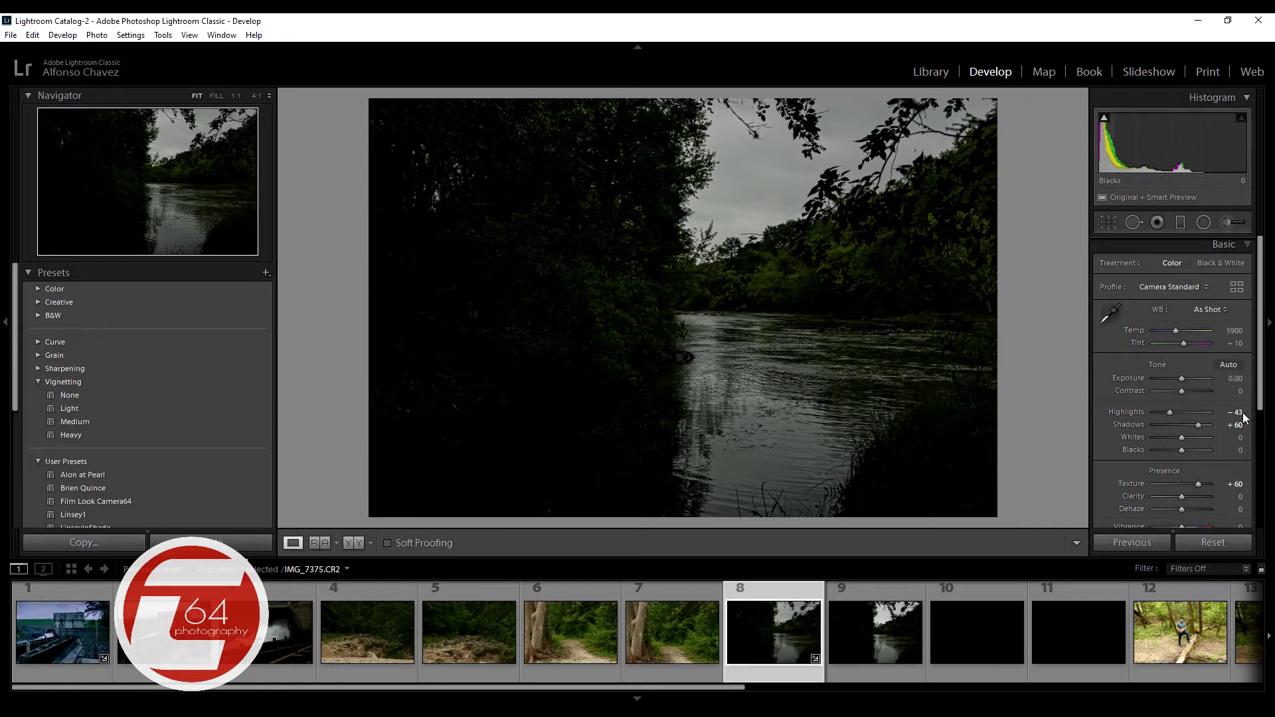
{"action": "left_click_drag", "start_coordinate": [1260, 396], "coordinate": [1263, 454]}
{"action": "left_click_drag", "start_coordinate": [1182, 440], "coordinate": [1190, 445]}
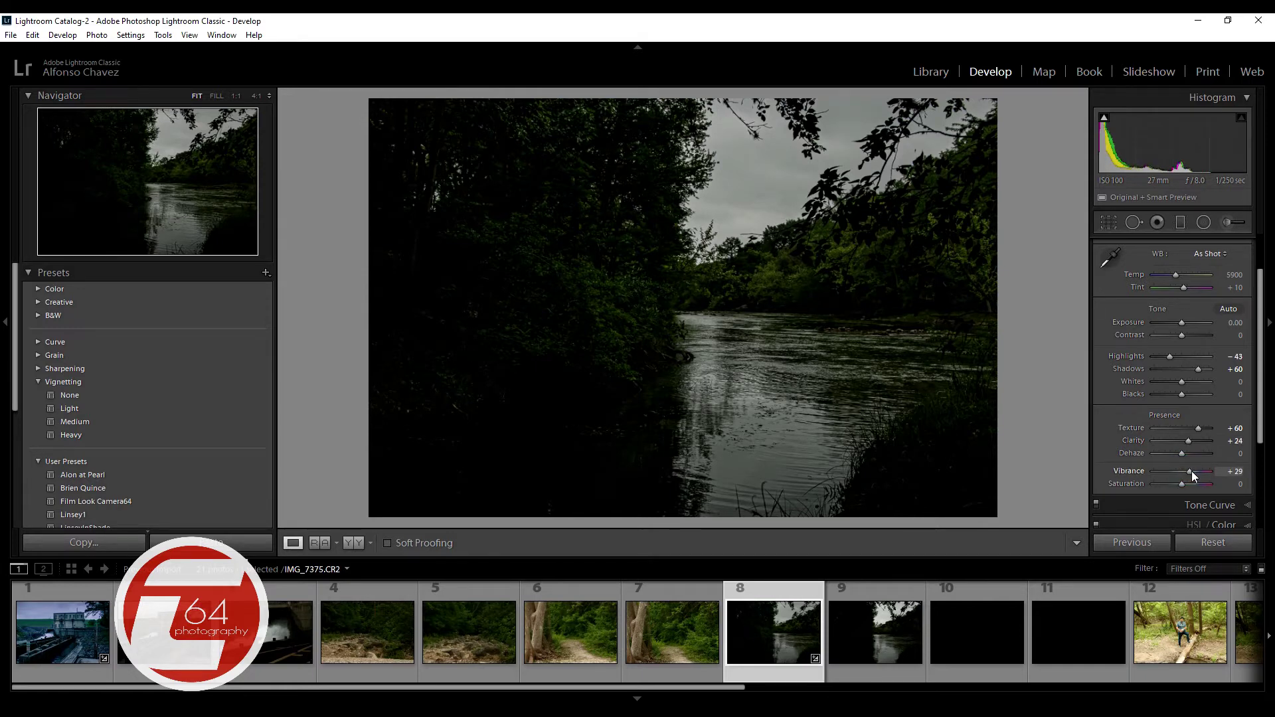
{"action": "left_click_drag", "start_coordinate": [1190, 471], "coordinate": [1187, 488]}
{"action": "left_click_drag", "start_coordinate": [1261, 354], "coordinate": [1261, 456]}
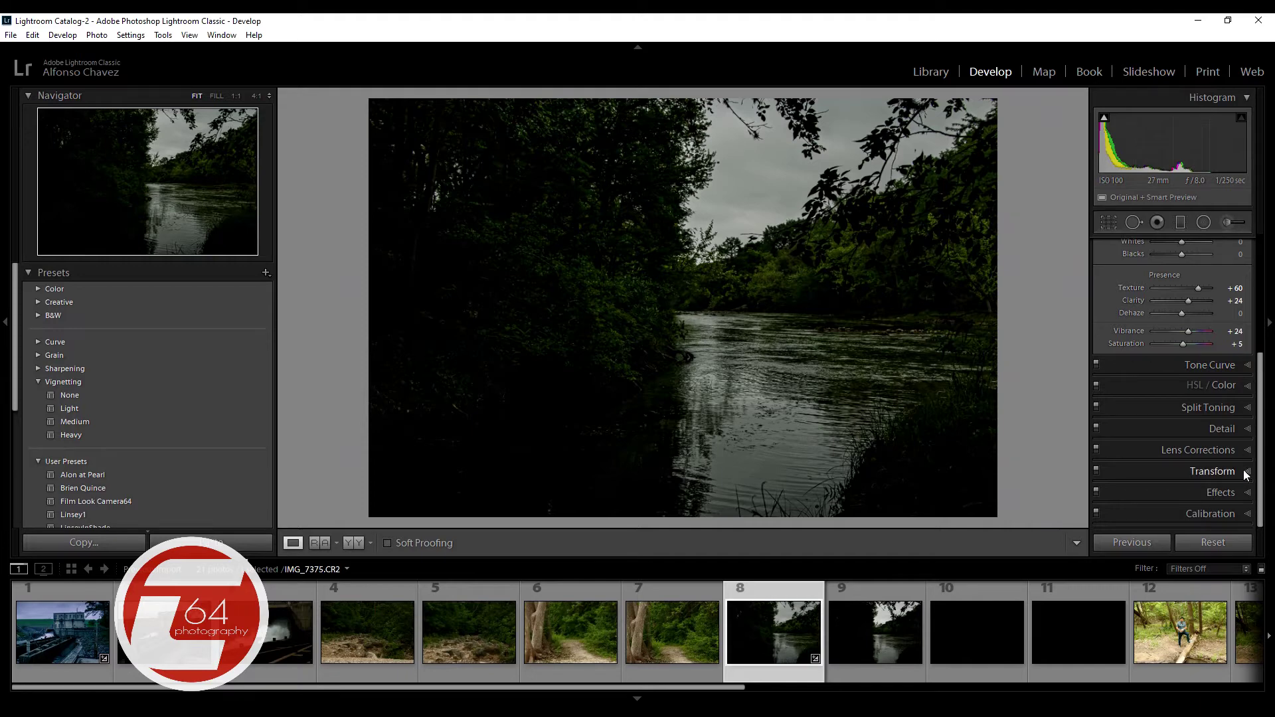
Add grain to the river photo with Amount 27, Size 50 and Roughness 65, inspecting the trees and water up close.
{"action": "left_click", "coordinate": [1245, 492]}
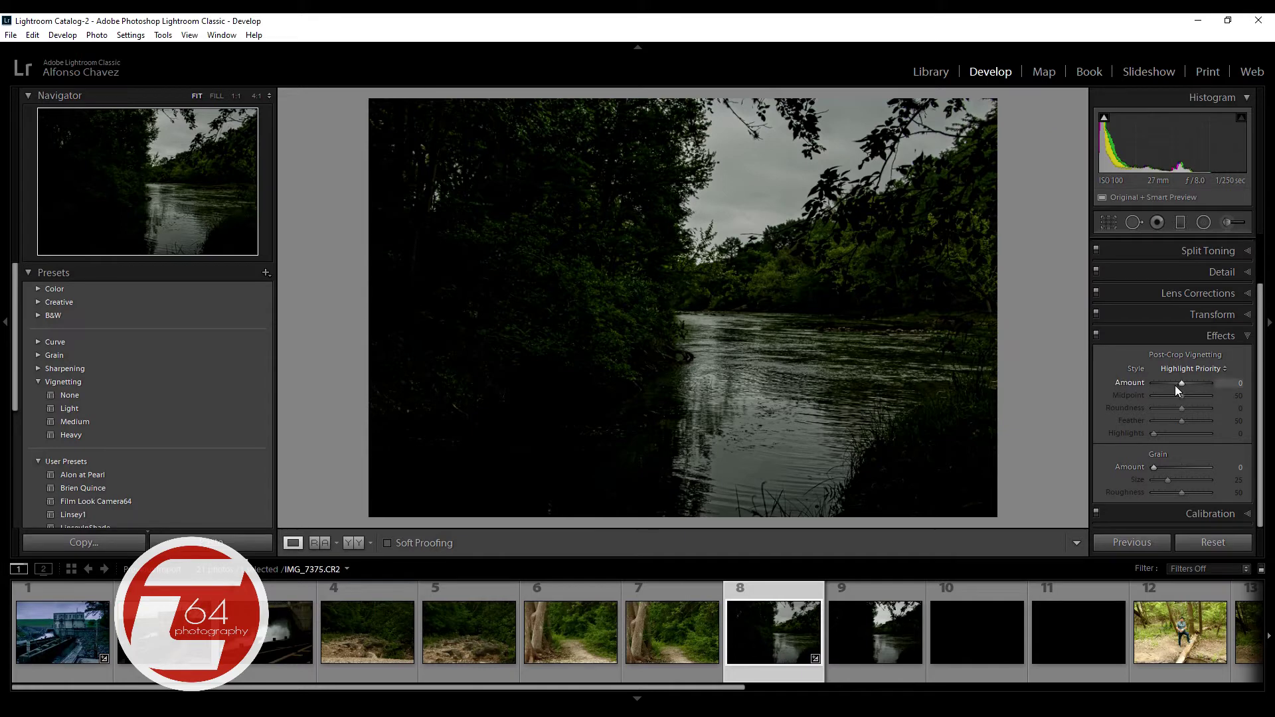
{"action": "left_click_drag", "start_coordinate": [1157, 467], "coordinate": [1167, 470]}
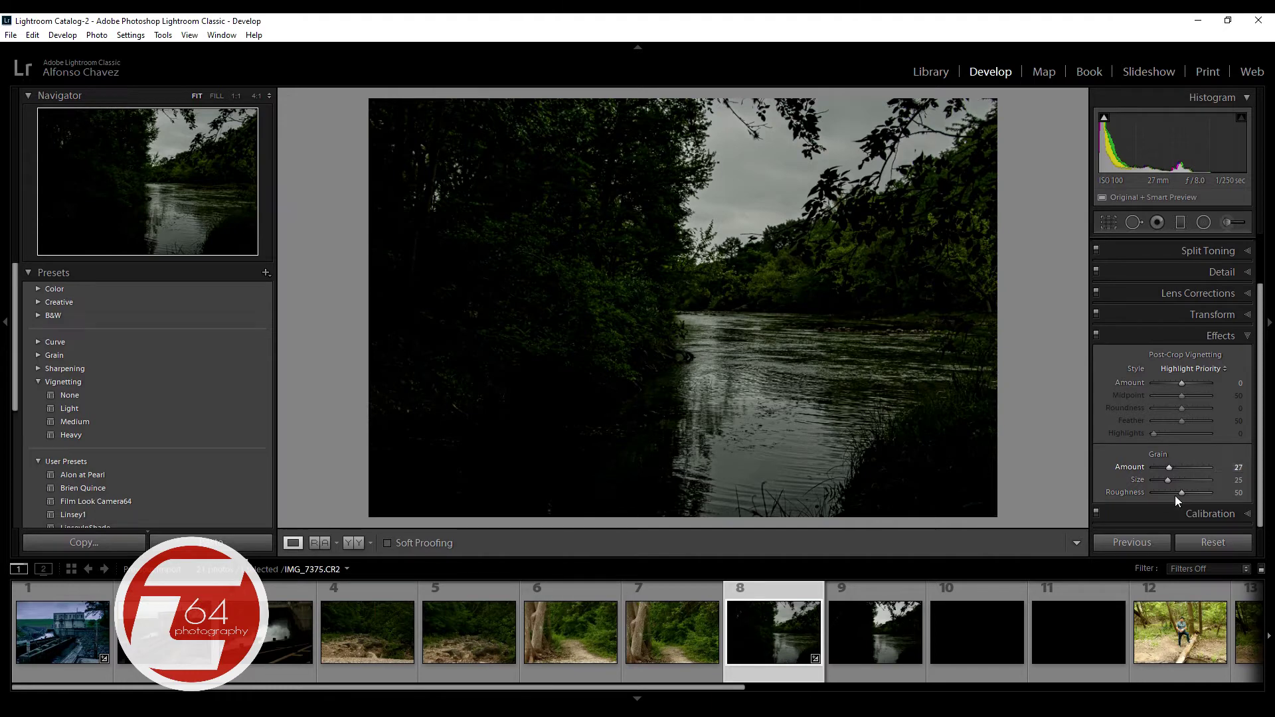
{"action": "left_click_drag", "start_coordinate": [1170, 479], "coordinate": [1173, 479]}
{"action": "left_click", "coordinate": [1182, 492]}
{"action": "left_click", "coordinate": [579, 380]}
{"action": "left_click_drag", "start_coordinate": [478, 313], "coordinate": [823, 356]}
{"action": "left_click_drag", "start_coordinate": [502, 270], "coordinate": [706, 421]}
{"action": "left_click_drag", "start_coordinate": [657, 160], "coordinate": [667, 429]}
{"action": "left_click_drag", "start_coordinate": [637, 219], "coordinate": [646, 293]}
{"action": "left_click", "coordinate": [651, 293]}
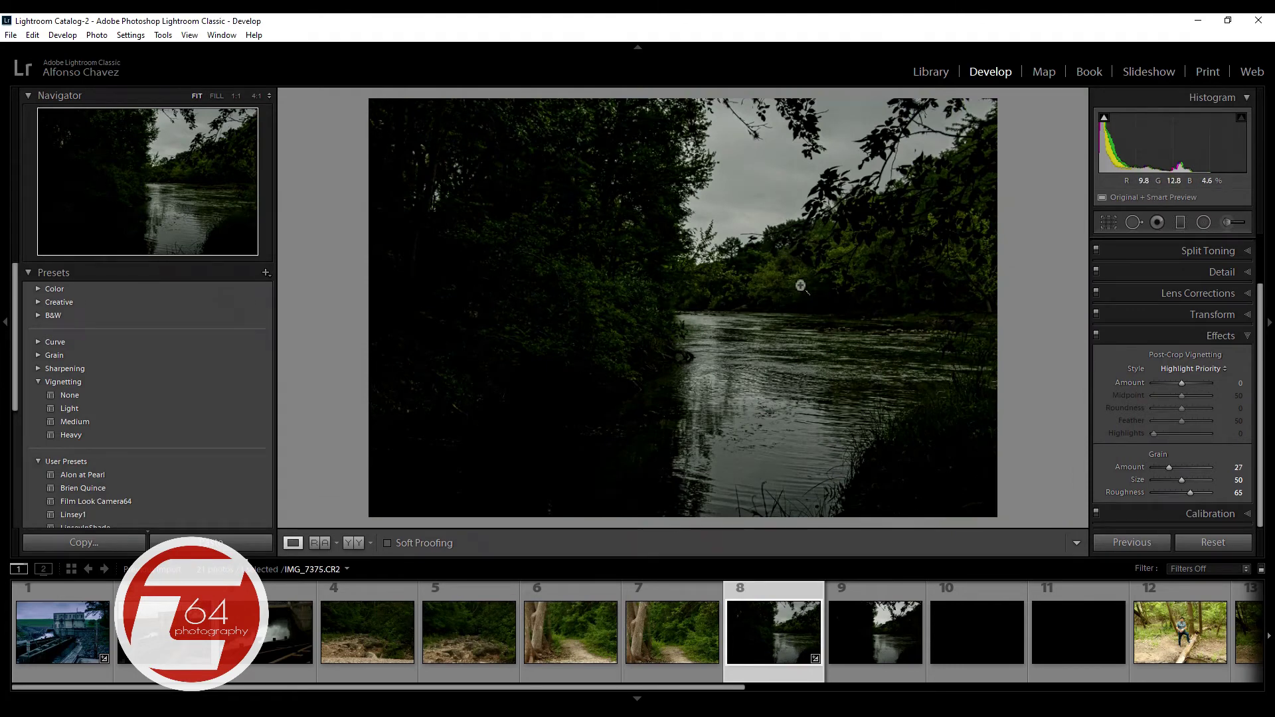
Try raising the river photo's overall Exposure to +0.60, and return it to 0.00.
{"action": "left_click", "coordinate": [1247, 335]}
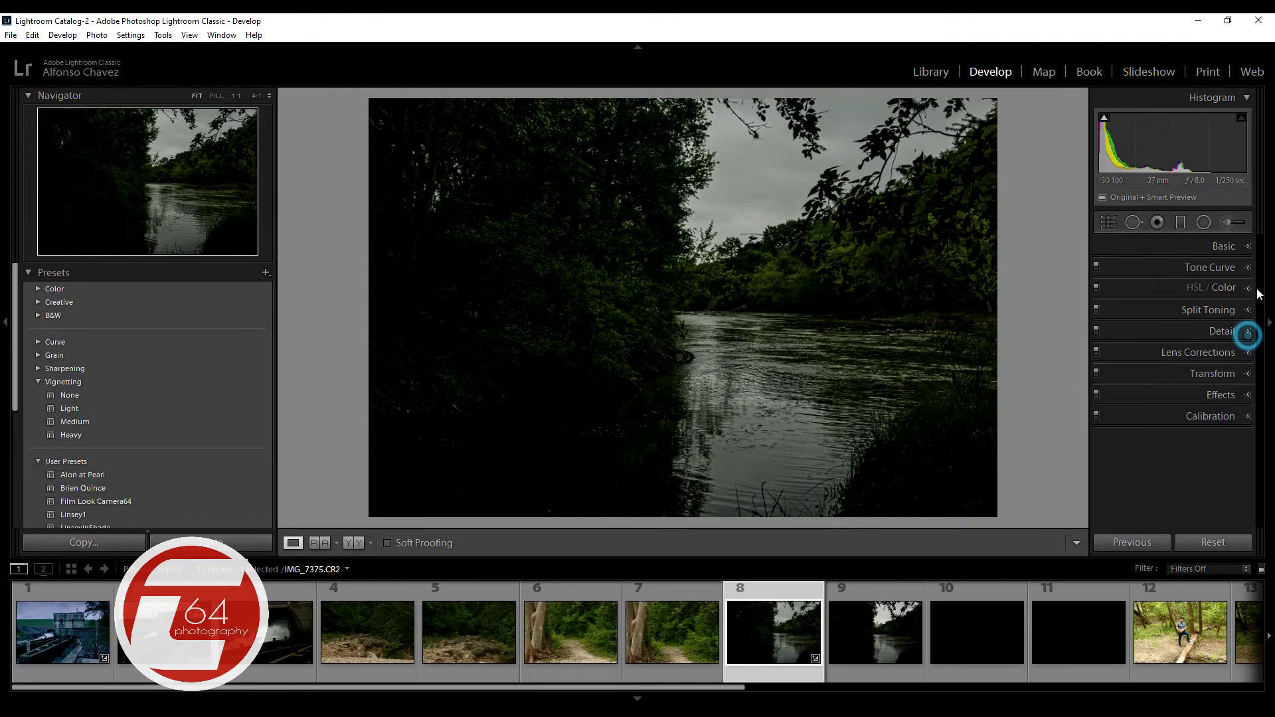
{"action": "left_click", "coordinate": [1248, 246]}
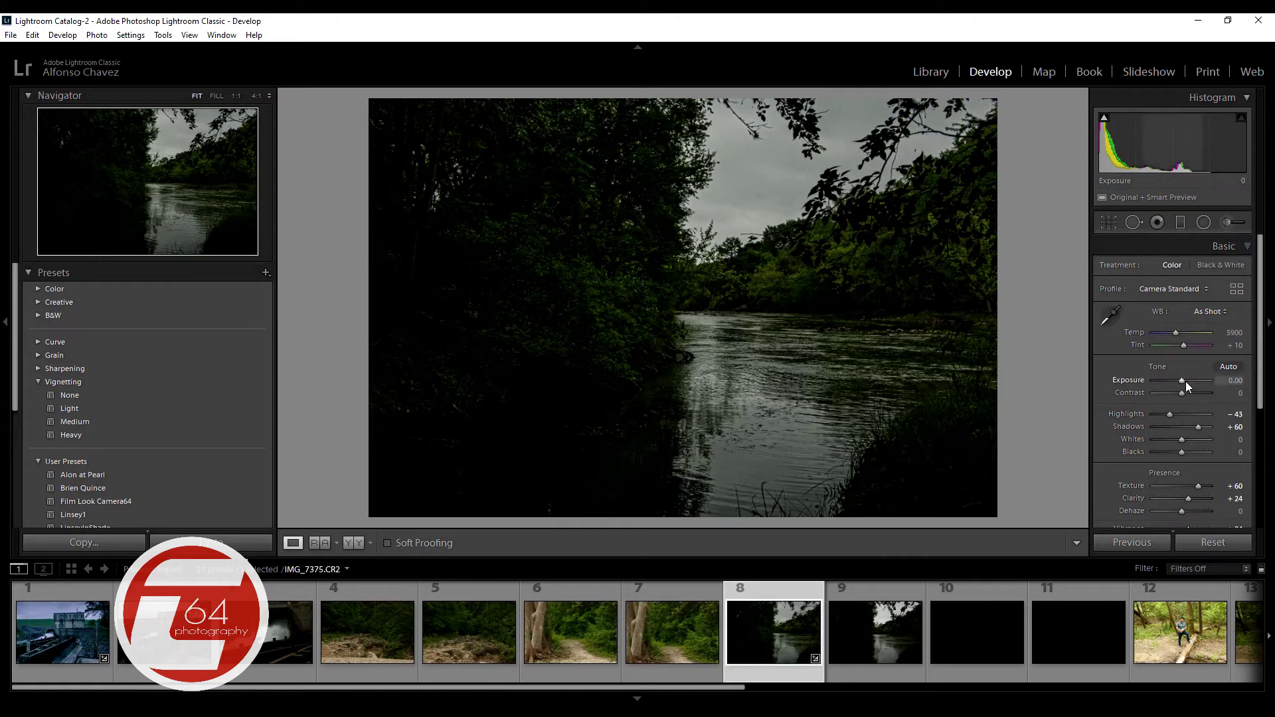
{"action": "left_click_drag", "start_coordinate": [1182, 381], "coordinate": [1185, 381]}
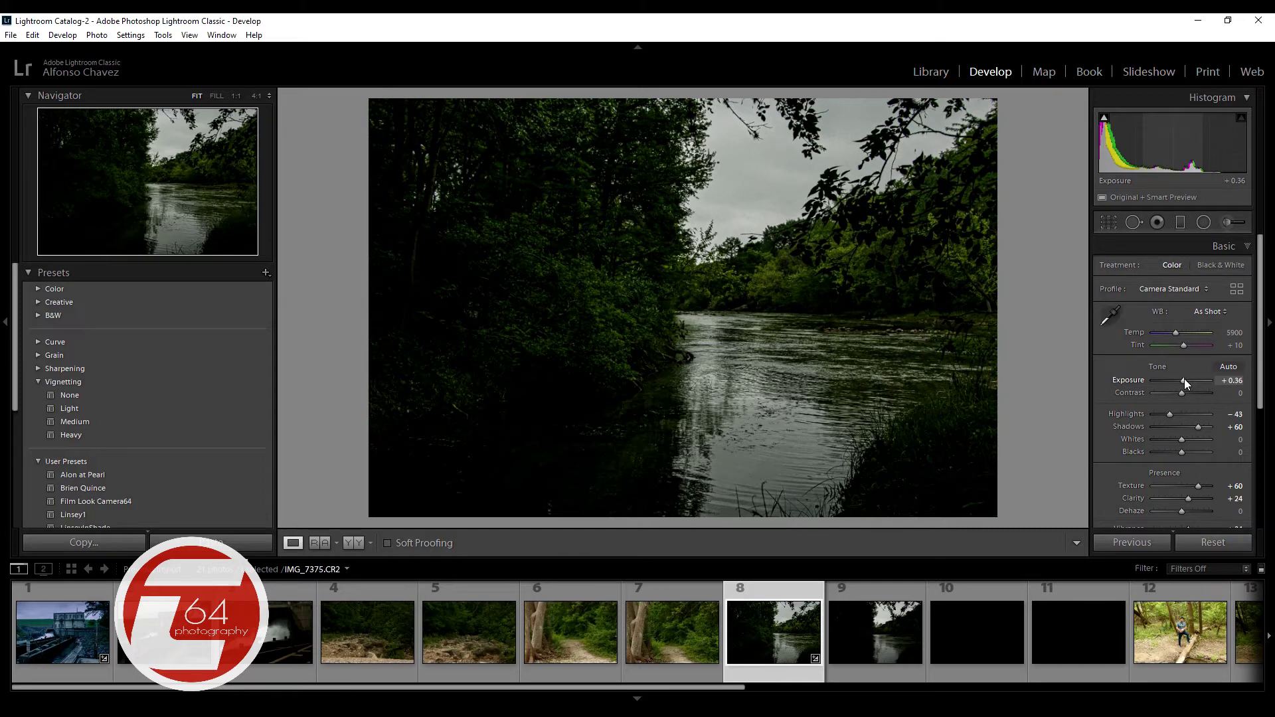
{"action": "left_click_drag", "start_coordinate": [1185, 378], "coordinate": [1186, 379]}
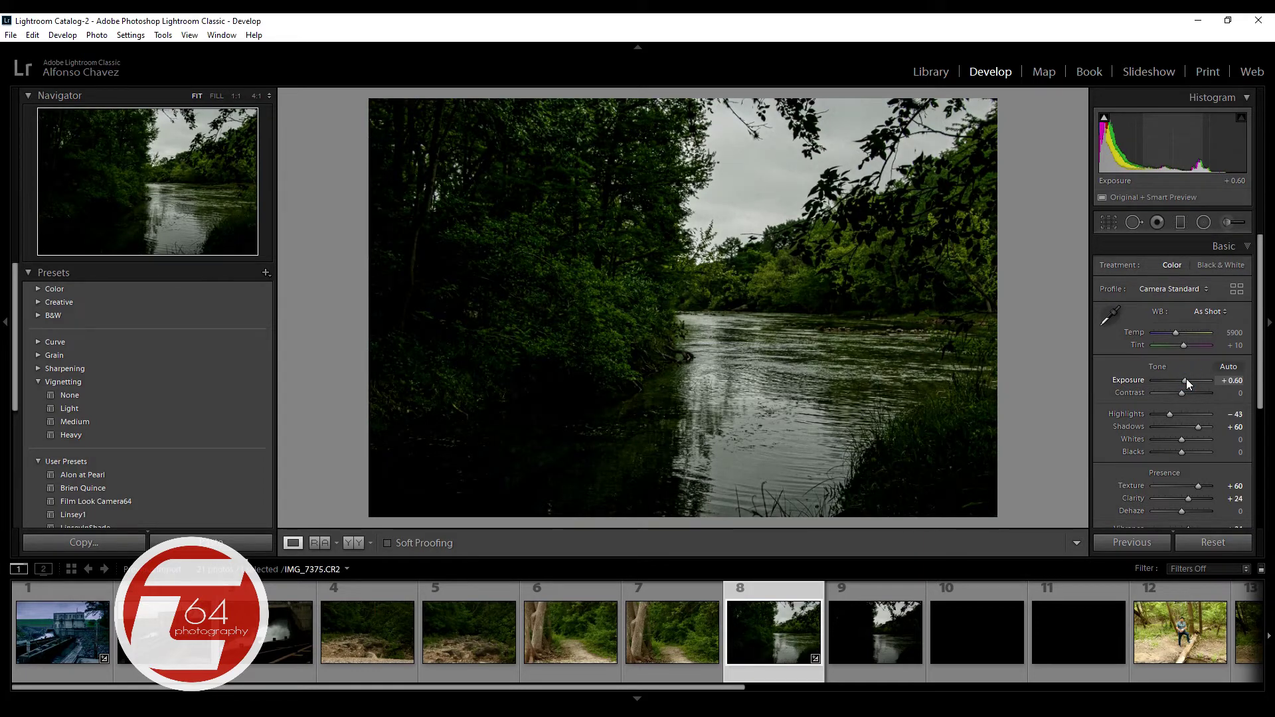
{"action": "left_click_drag", "start_coordinate": [1186, 378], "coordinate": [1187, 378]}
{"action": "left_click_drag", "start_coordinate": [1186, 378], "coordinate": [1181, 379]}
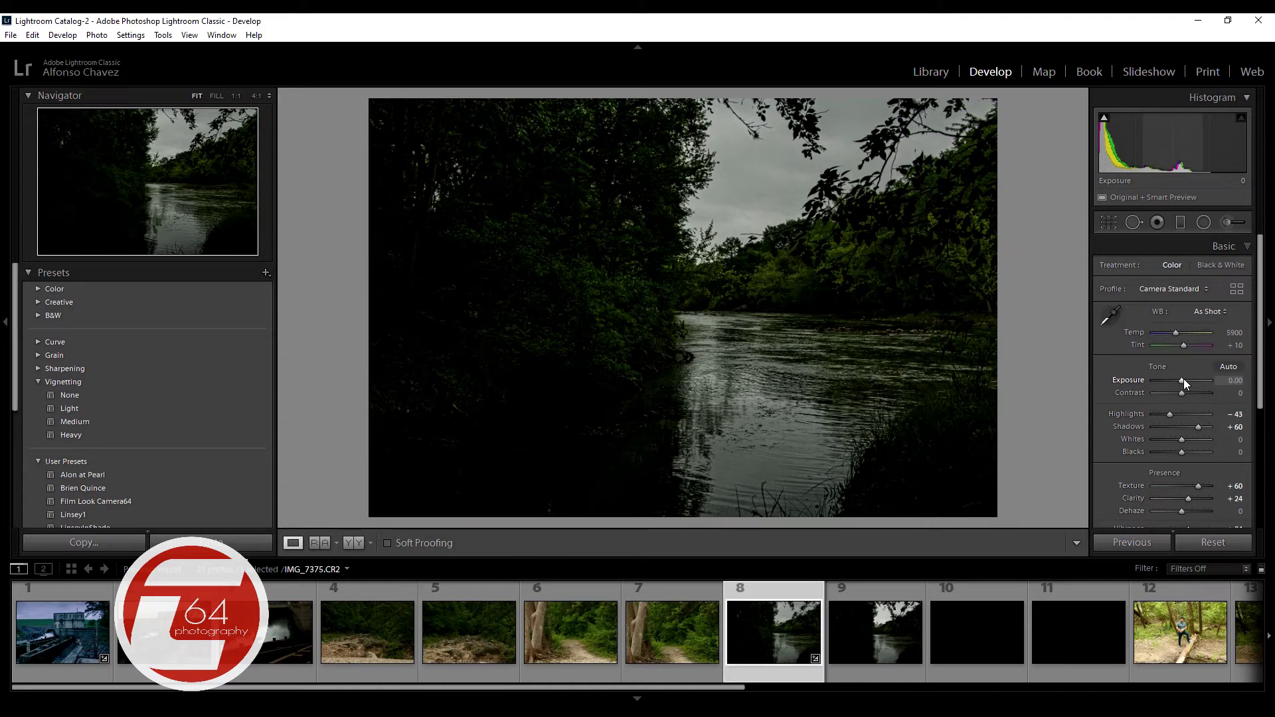
{"action": "left_click_drag", "start_coordinate": [1182, 379], "coordinate": [1182, 378]}
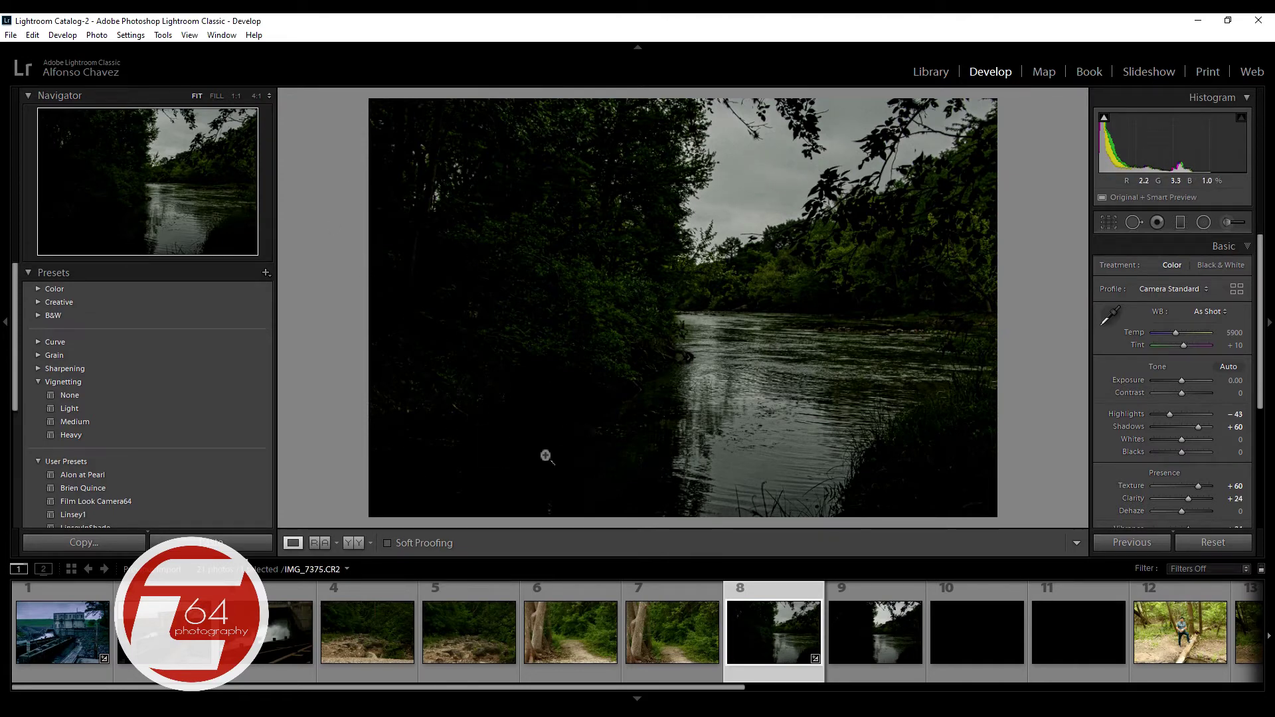
Add a graduated filter from the photo's left edge to its middle over the dark trees, with Exposure 0.26 and Shadows 35.
{"action": "left_click", "coordinate": [1181, 223]}
{"action": "left_click_drag", "start_coordinate": [358, 315], "coordinate": [678, 321]}
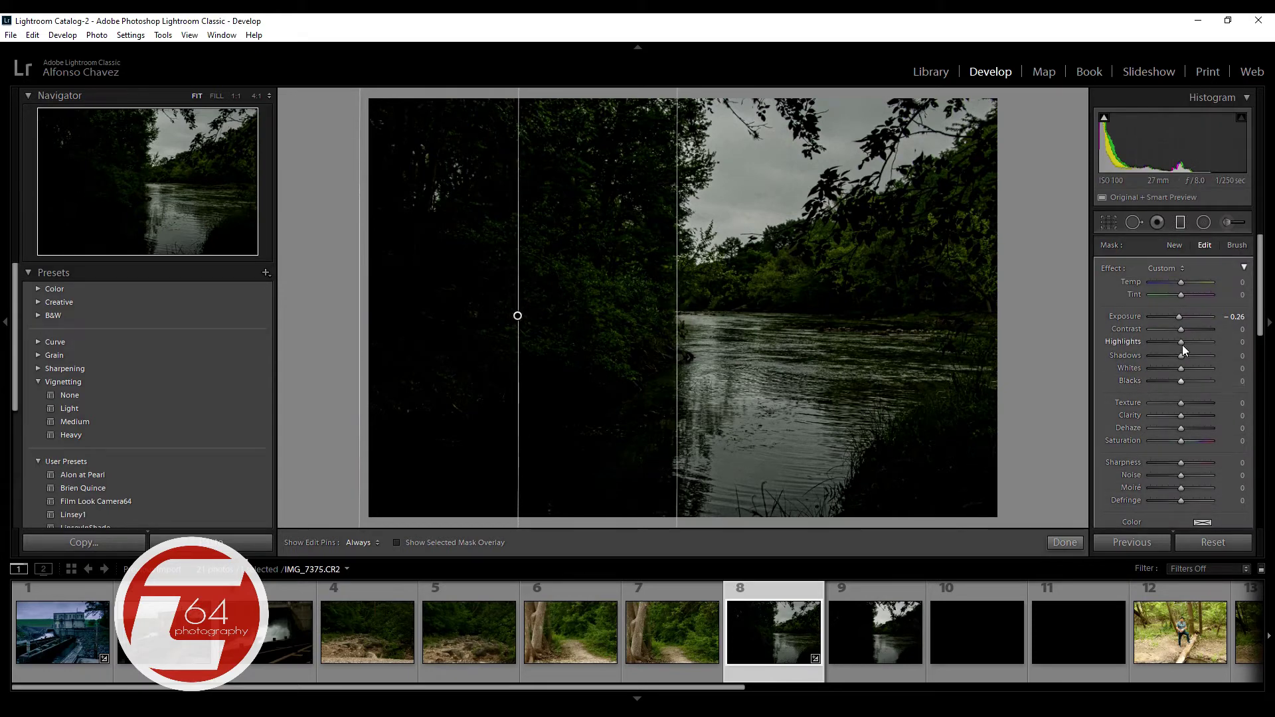
{"action": "double_click", "coordinate": [1178, 316]}
{"action": "left_click_drag", "start_coordinate": [1190, 358], "coordinate": [1193, 357]}
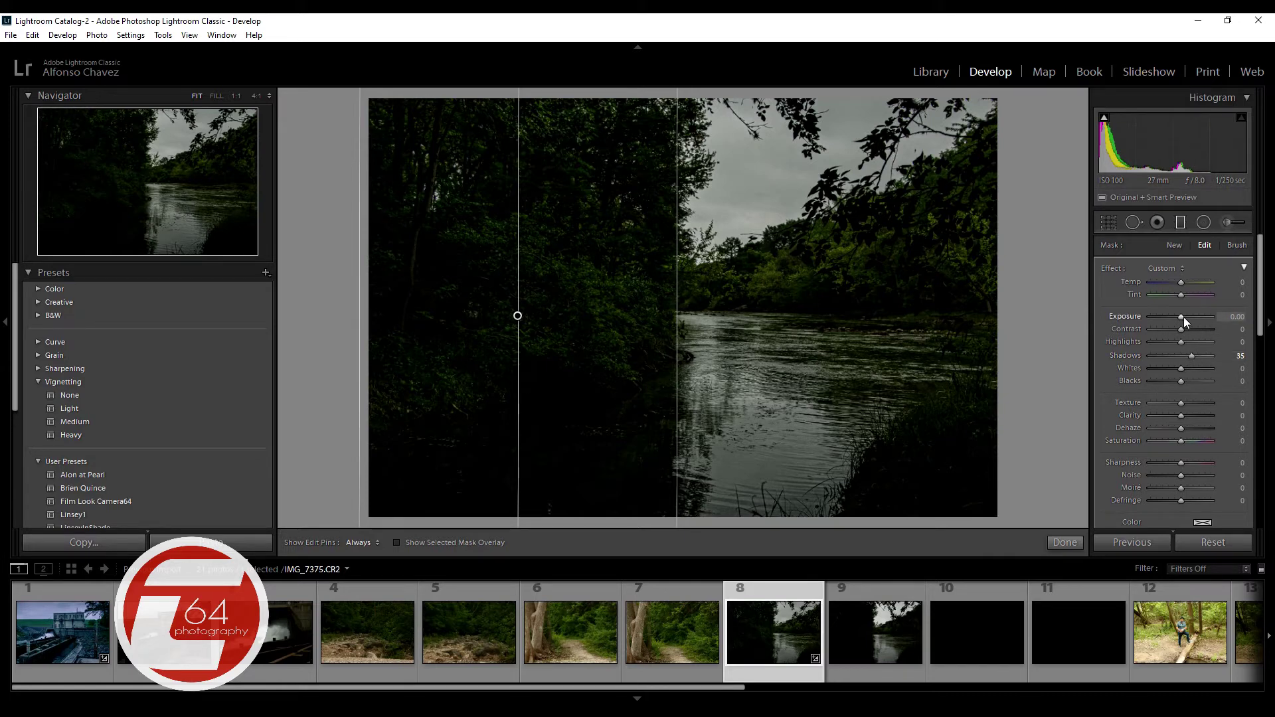
{"action": "left_click_drag", "start_coordinate": [1183, 318], "coordinate": [1186, 318]}
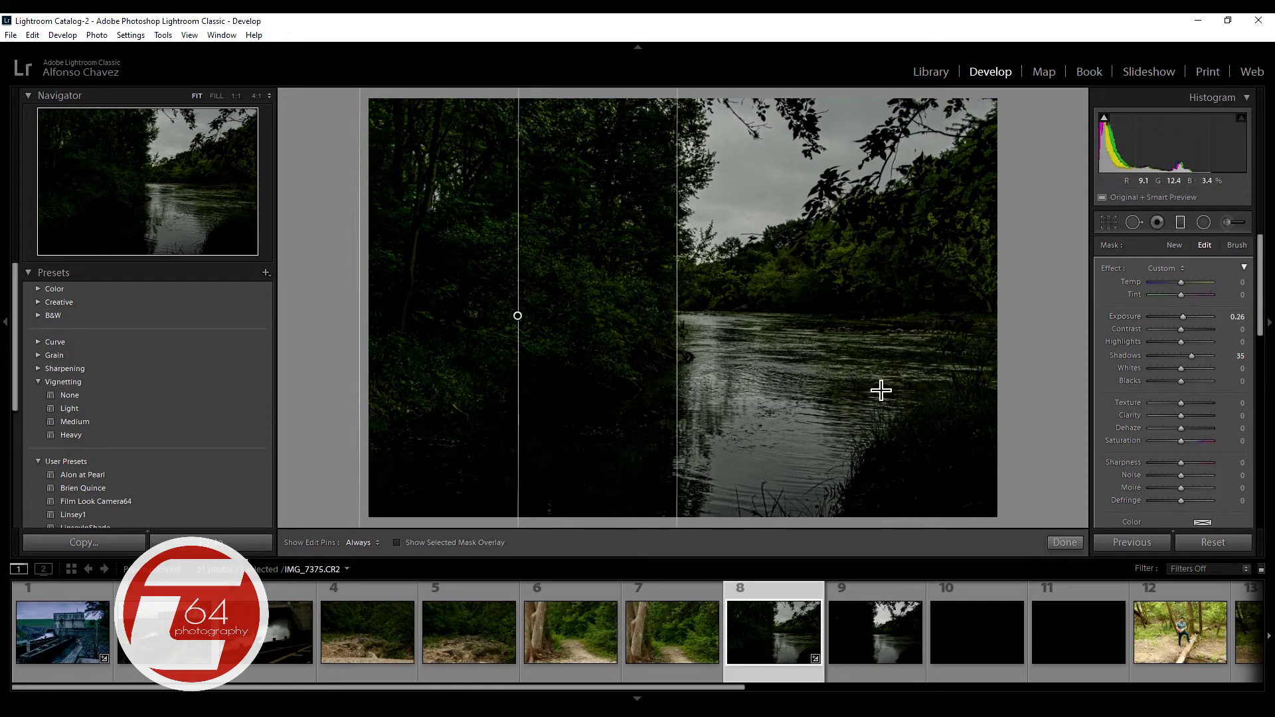
{"action": "left_click", "coordinate": [1181, 220]}
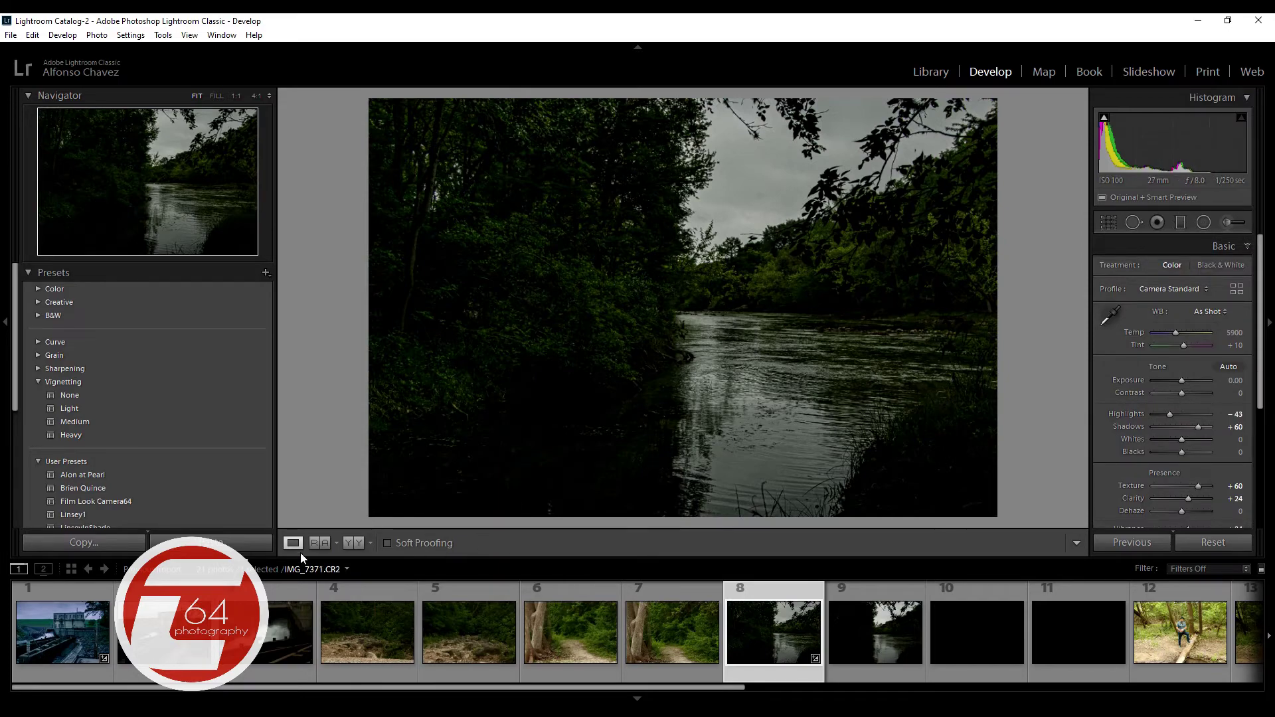
Compare the river photo before and after editing in the side-by-side, split and stacked views, and return to the single-image view.
{"action": "left_click", "coordinate": [354, 543]}
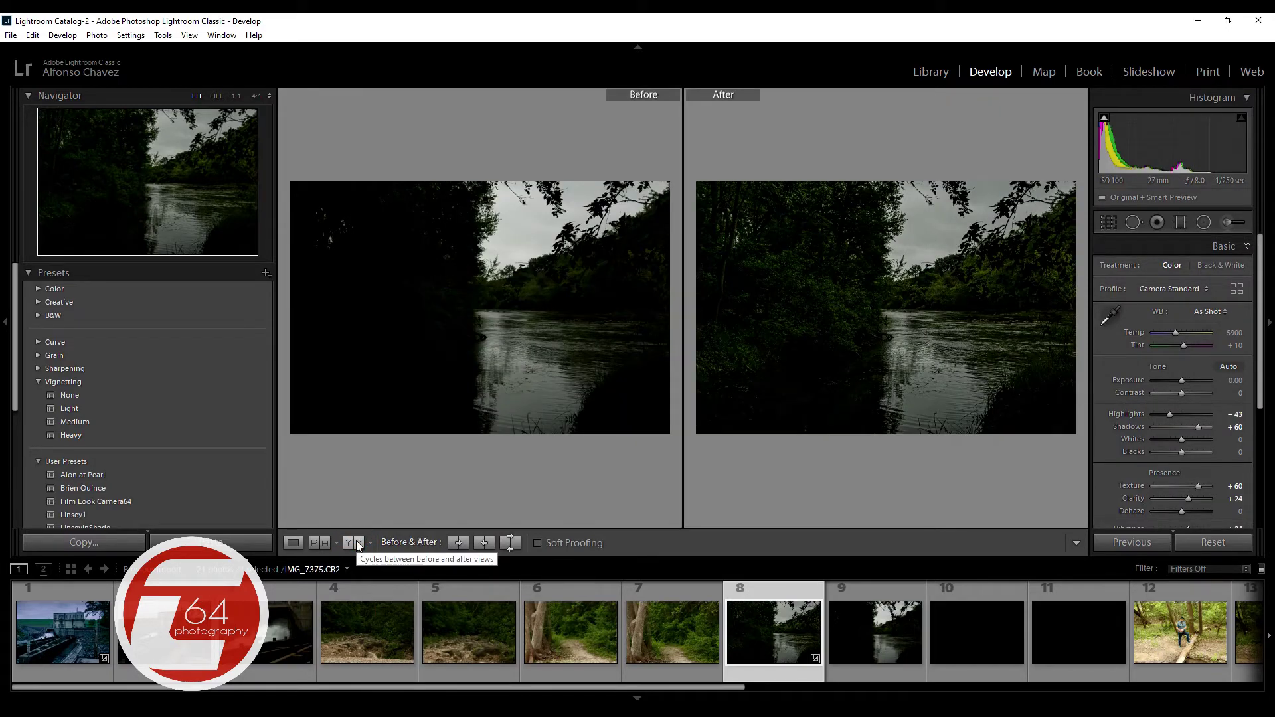
{"action": "left_click", "coordinate": [357, 543]}
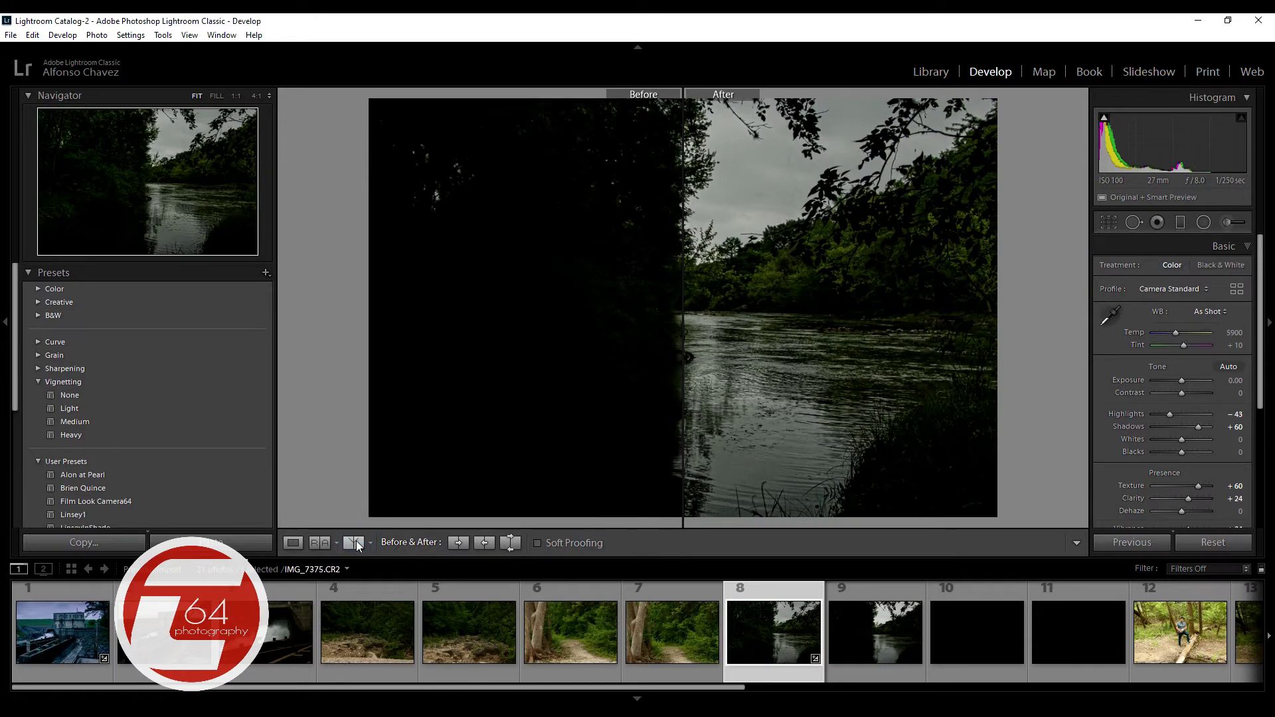
{"action": "left_click", "coordinate": [356, 542]}
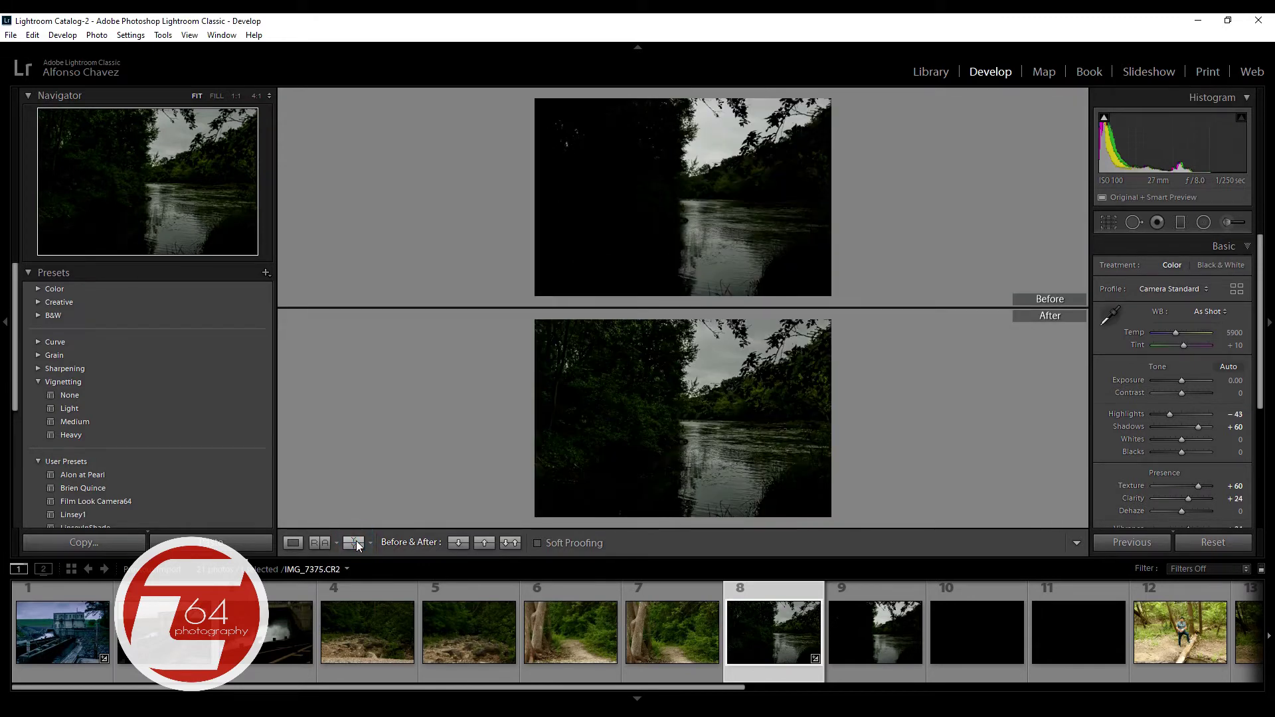
{"action": "left_click", "coordinate": [356, 542]}
{"action": "left_click", "coordinate": [356, 542]}
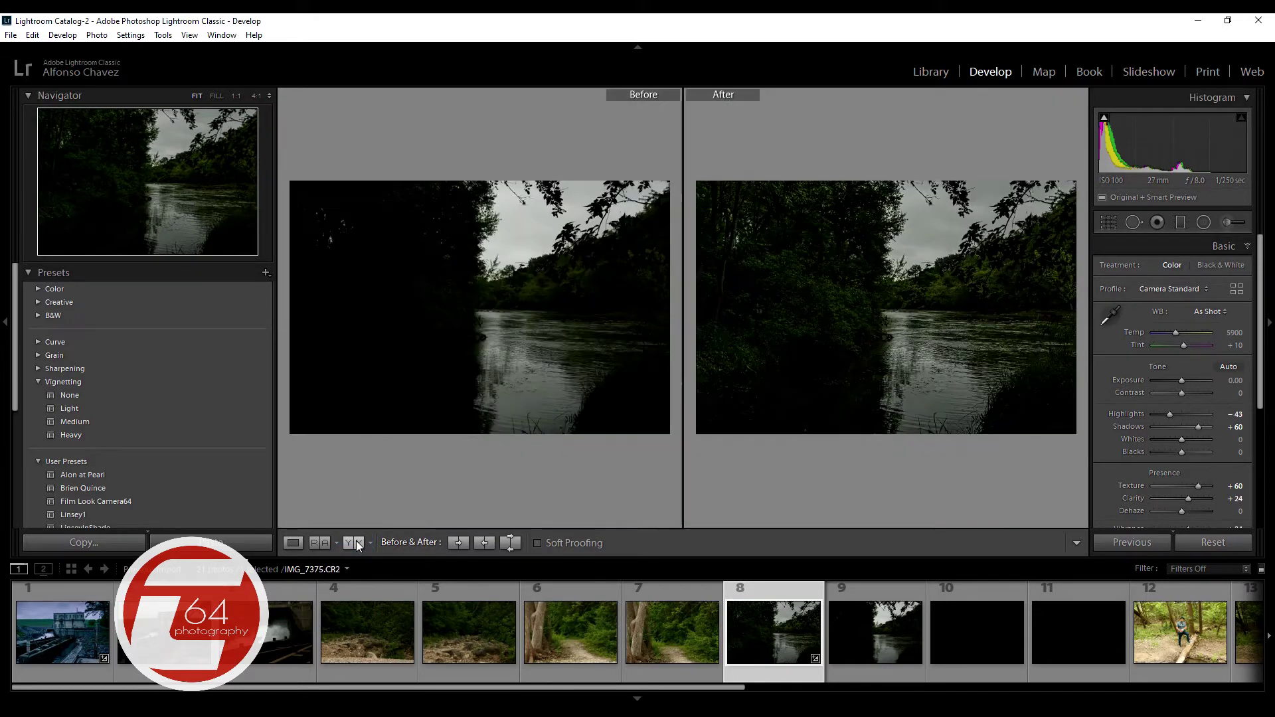
{"action": "left_click", "coordinate": [292, 543]}
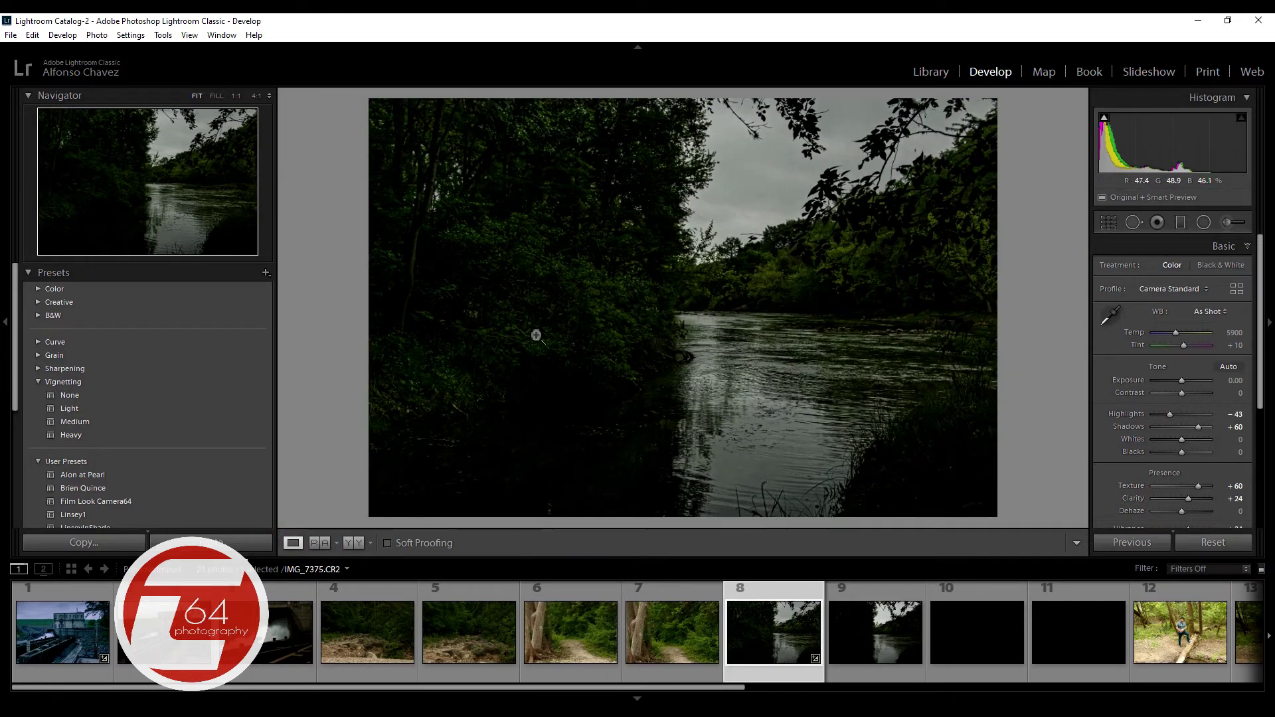
Set the river photo's overall Exposure to +0.36 and Highlights to -29.
{"action": "left_click", "coordinate": [1184, 383]}
{"action": "left_click_drag", "start_coordinate": [1183, 379], "coordinate": [1185, 379]}
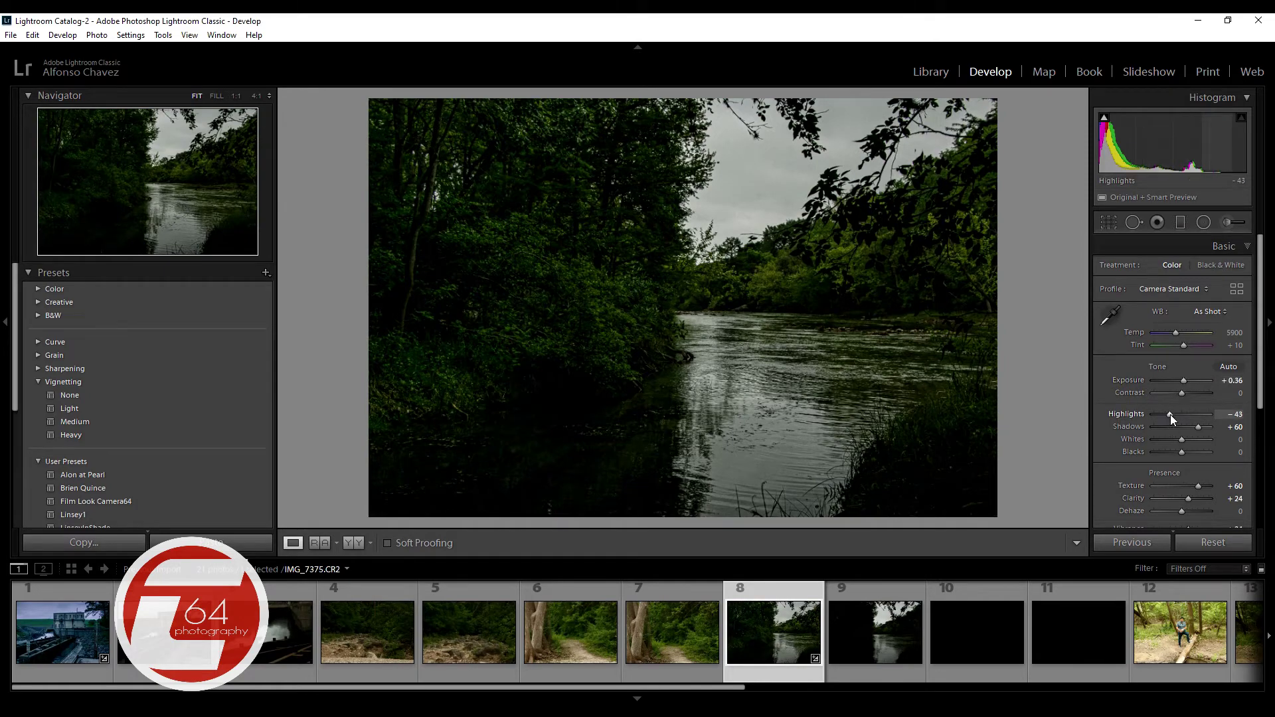
{"action": "left_click_drag", "start_coordinate": [1170, 414], "coordinate": [1170, 411]}
{"action": "left_click_drag", "start_coordinate": [1170, 412], "coordinate": [1174, 412]}
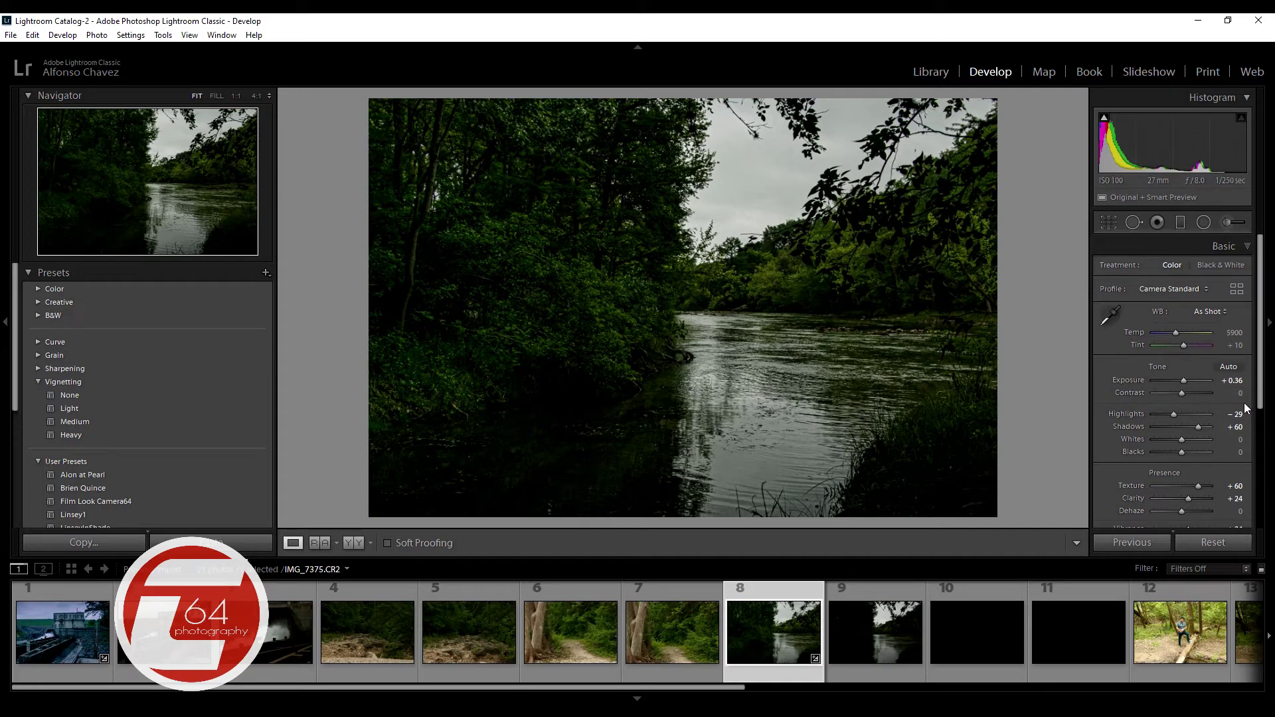
Set the river photo's Blacks to +52, using the clipping preview to judge the darkest areas.
{"action": "left_click", "coordinate": [1182, 452], "text": "alt"}
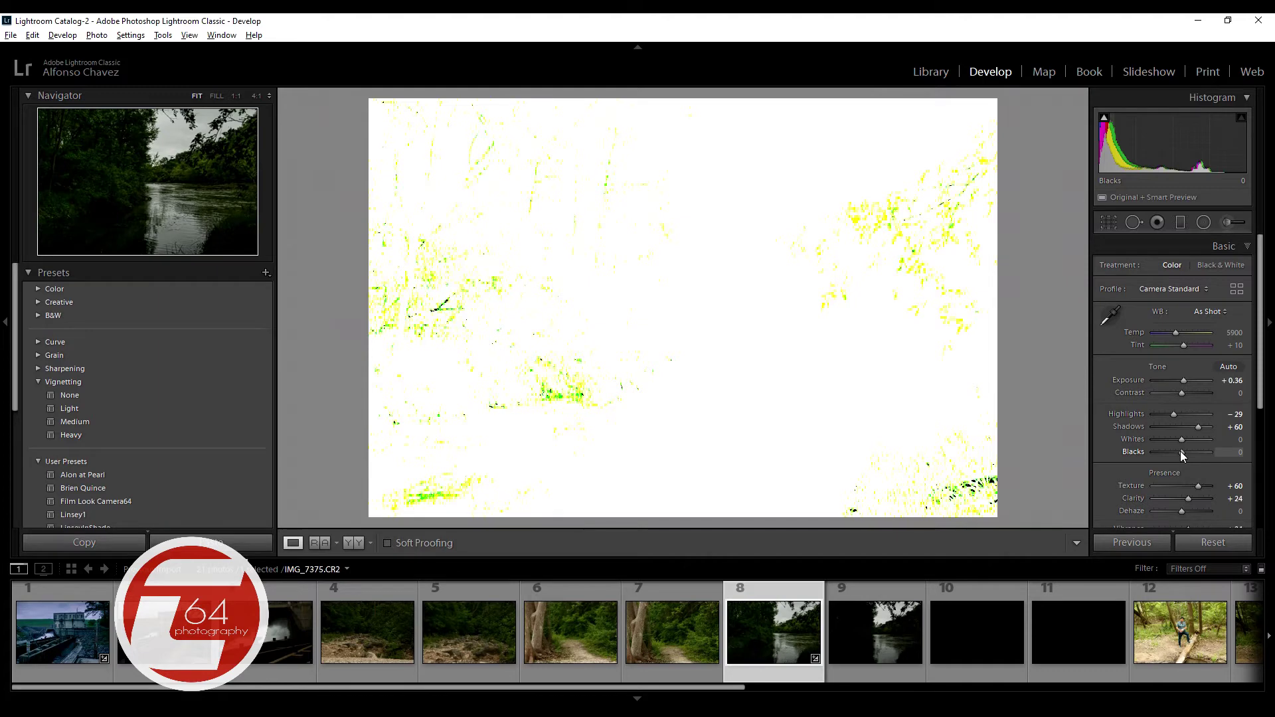
{"action": "mouse_move", "coordinate": [1183, 451]}
{"action": "left_mouse_down"}
{"action": "mouse_move", "coordinate": [1214, 451]}
{"action": "mouse_move", "coordinate": [1202, 453]}
{"action": "left_mouse_up"}
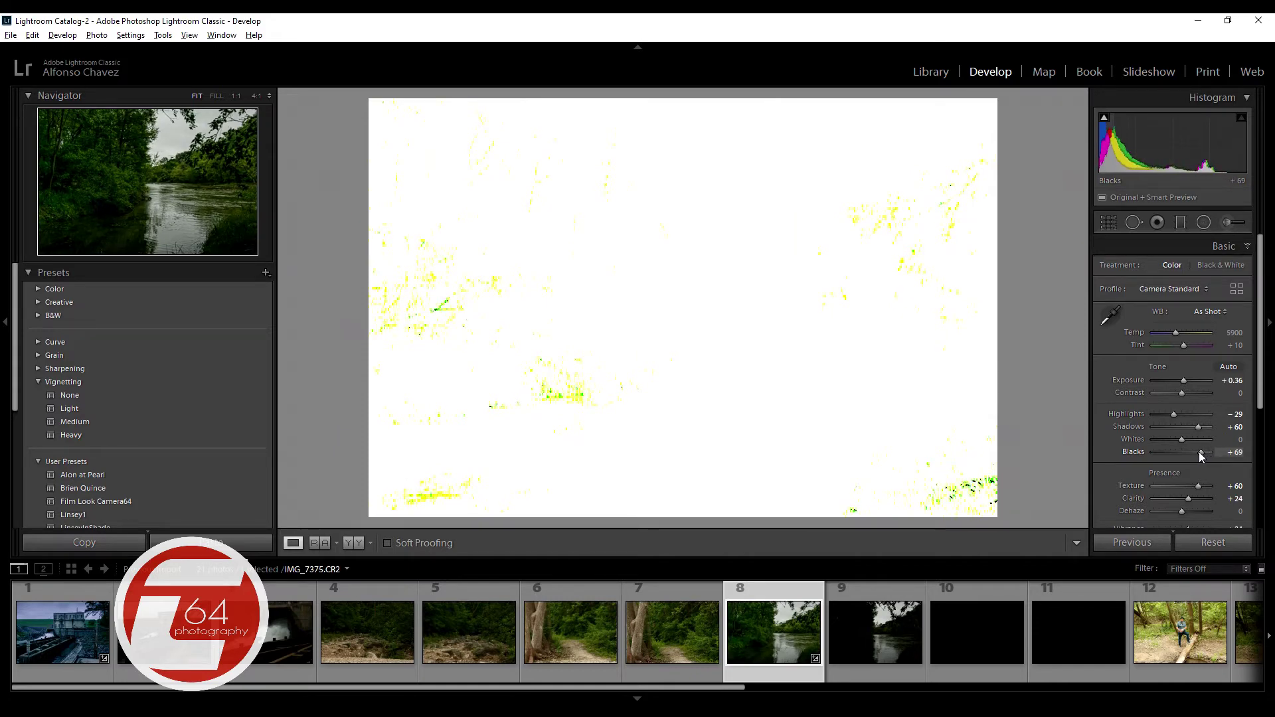
{"action": "left_click_drag", "start_coordinate": [1198, 452], "coordinate": [1194, 450]}
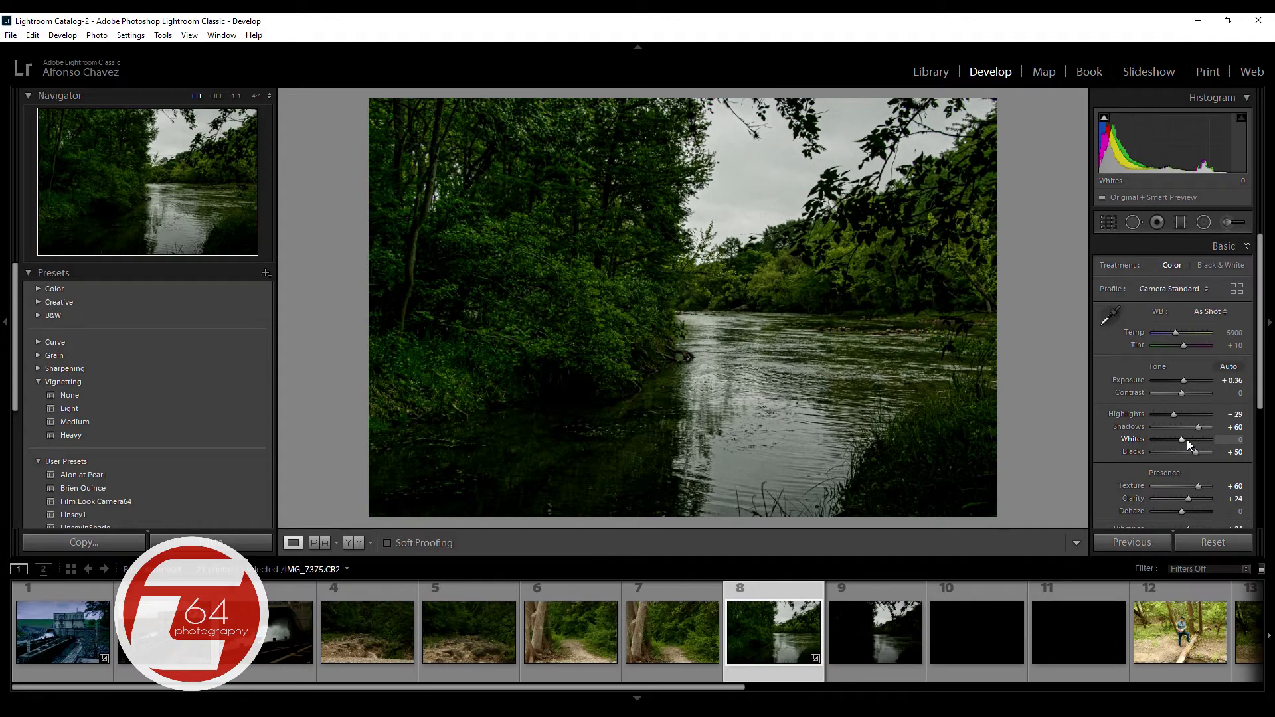
{"action": "key", "text": "alt"}
{"action": "left_click_drag", "start_coordinate": [1197, 452], "coordinate": [1197, 453]}
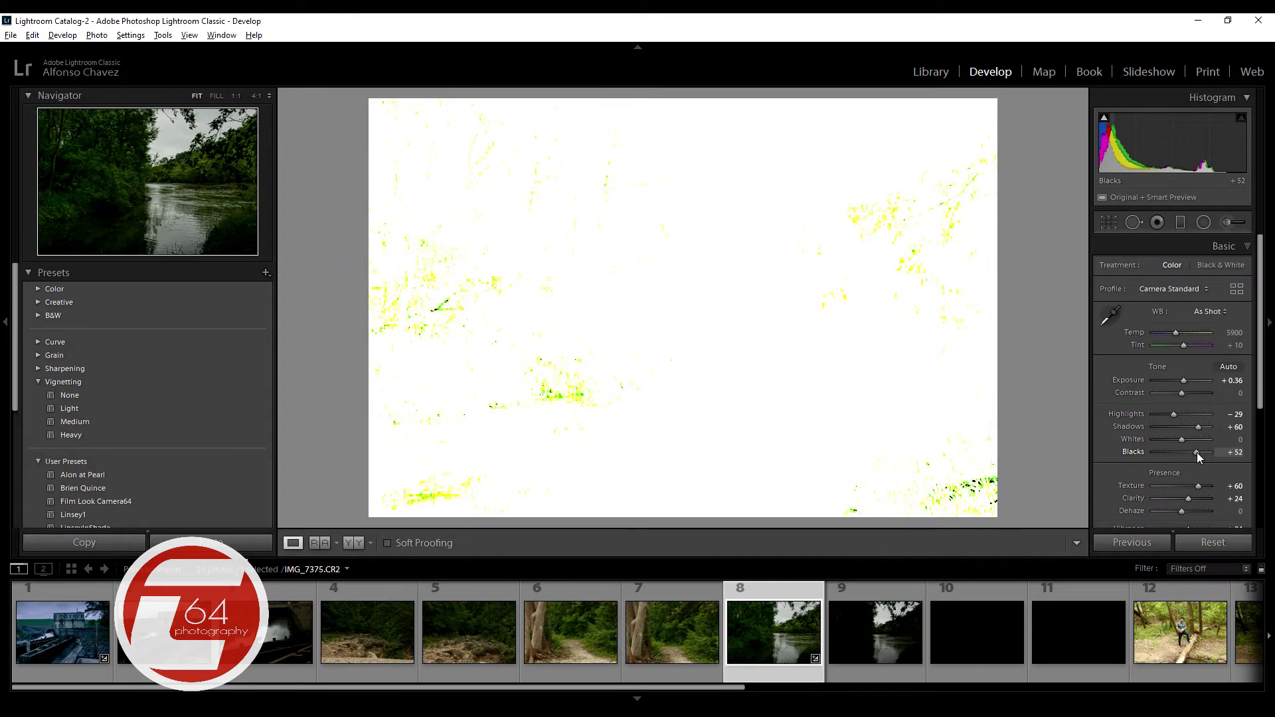
{"action": "left_click_drag", "start_coordinate": [1196, 452], "coordinate": [1197, 452]}
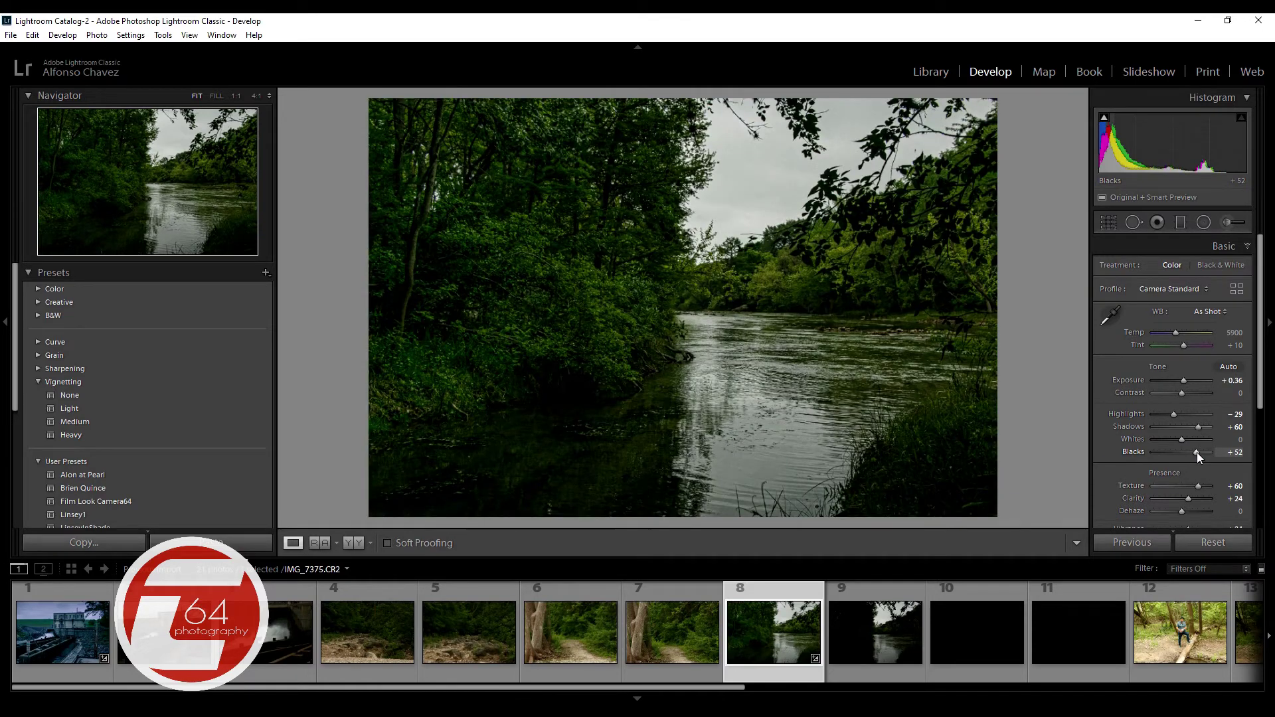
Raise the luminance of the greens in the river photo's HSL/Color adjustments.
{"action": "left_click", "coordinate": [1248, 246]}
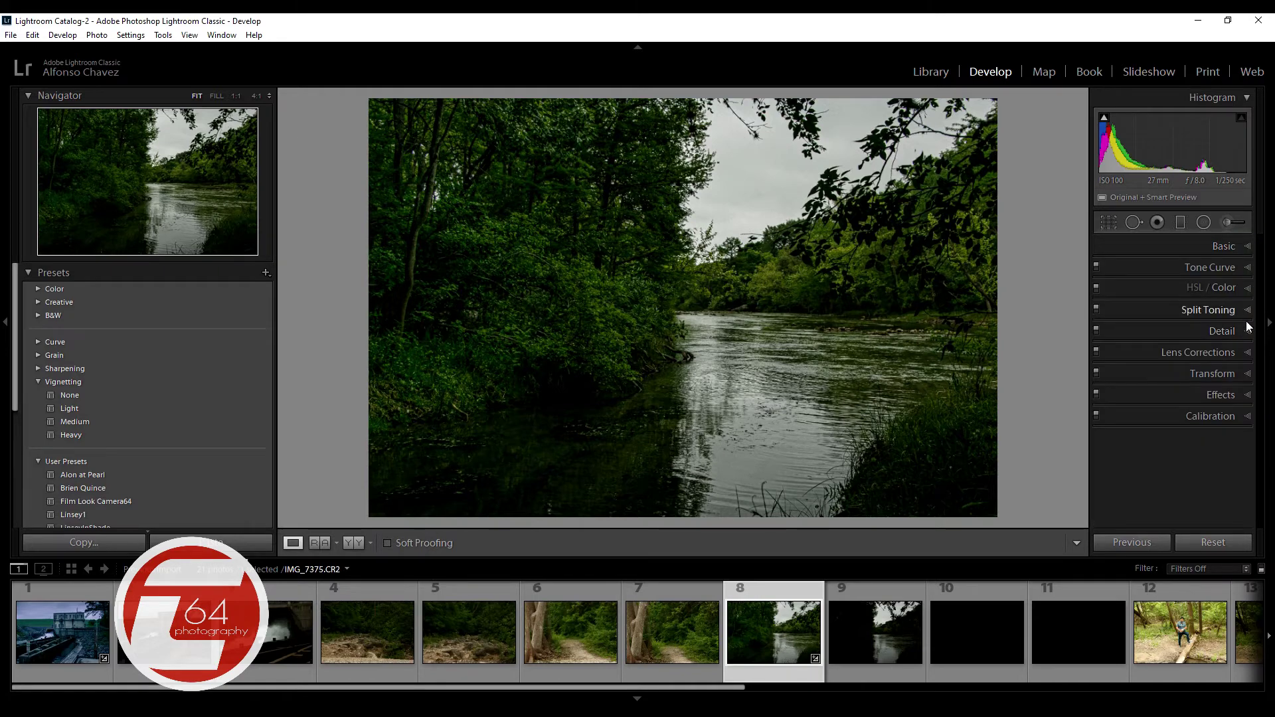
{"action": "left_click", "coordinate": [1247, 287]}
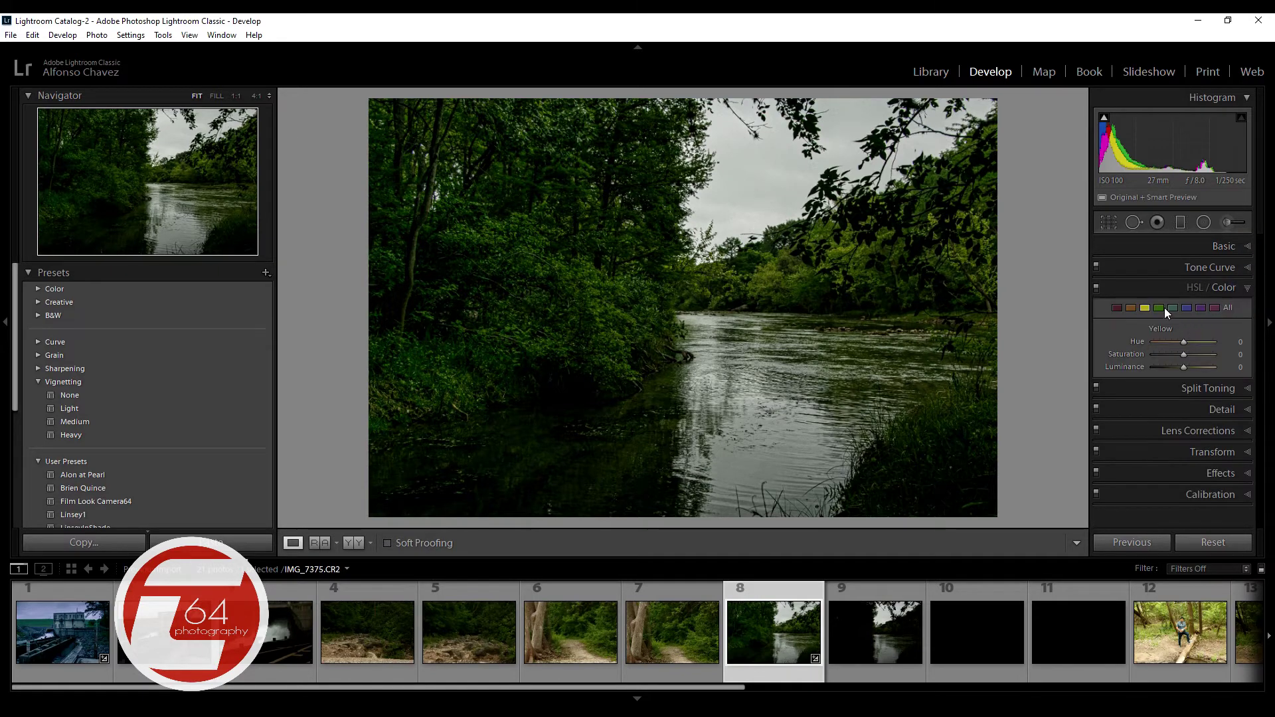
{"action": "left_click", "coordinate": [1160, 307]}
{"action": "left_click_drag", "start_coordinate": [1185, 368], "coordinate": [1199, 366]}
{"action": "left_click", "coordinate": [1245, 287]}
Examine the river photo's darkest areas with the Blacks clipping preview and inspect the foliage on the bank at 1:1.
{"action": "left_click", "coordinate": [1243, 246]}
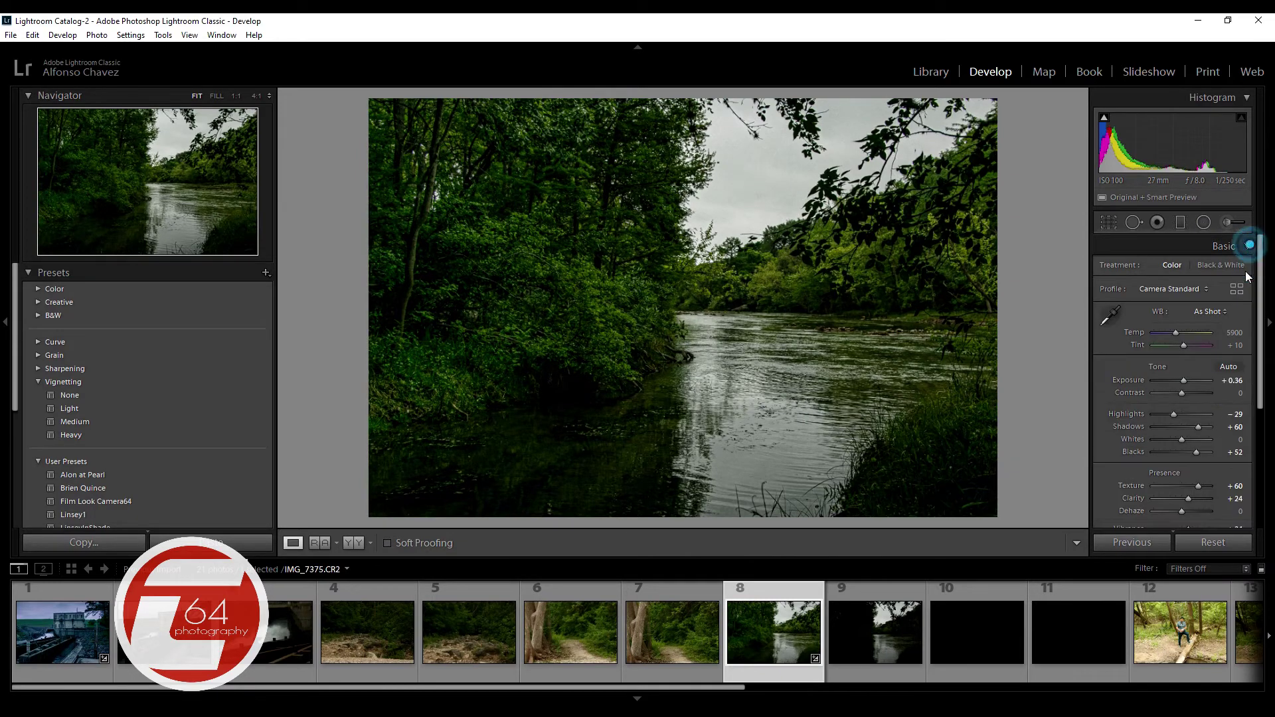
{"action": "scroll", "coordinate": [1196, 408], "scroll_direction": "down", "scroll_amount": 2}
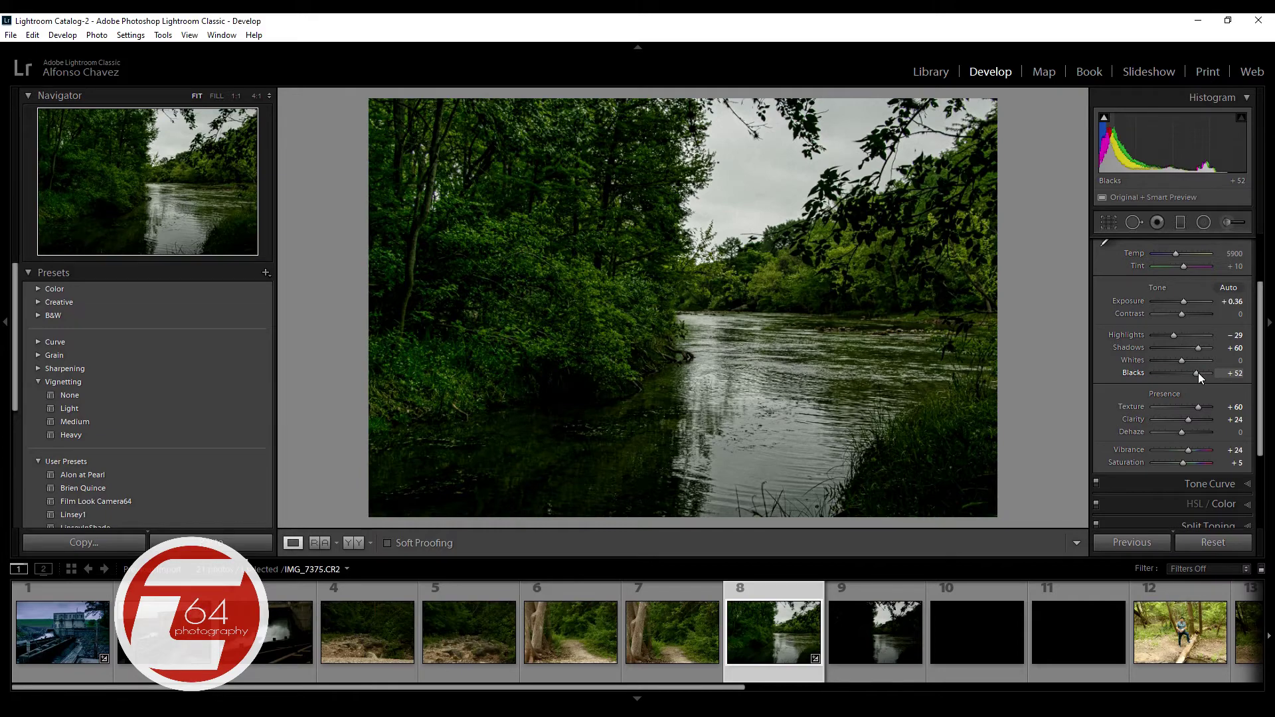
{"action": "left_click", "coordinate": [1198, 372], "text": "alt"}
{"action": "scroll", "coordinate": [1262, 334], "scroll_direction": "up", "scroll_amount": 3}
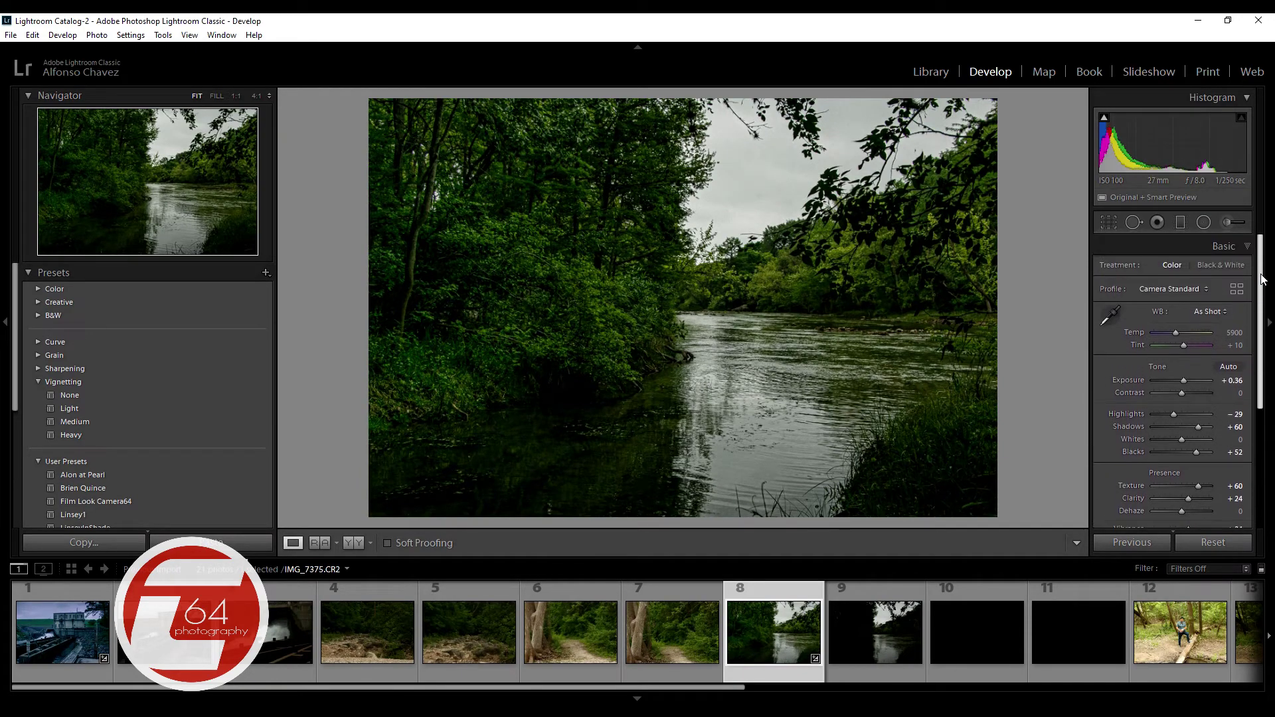
{"action": "left_click", "coordinate": [1248, 246]}
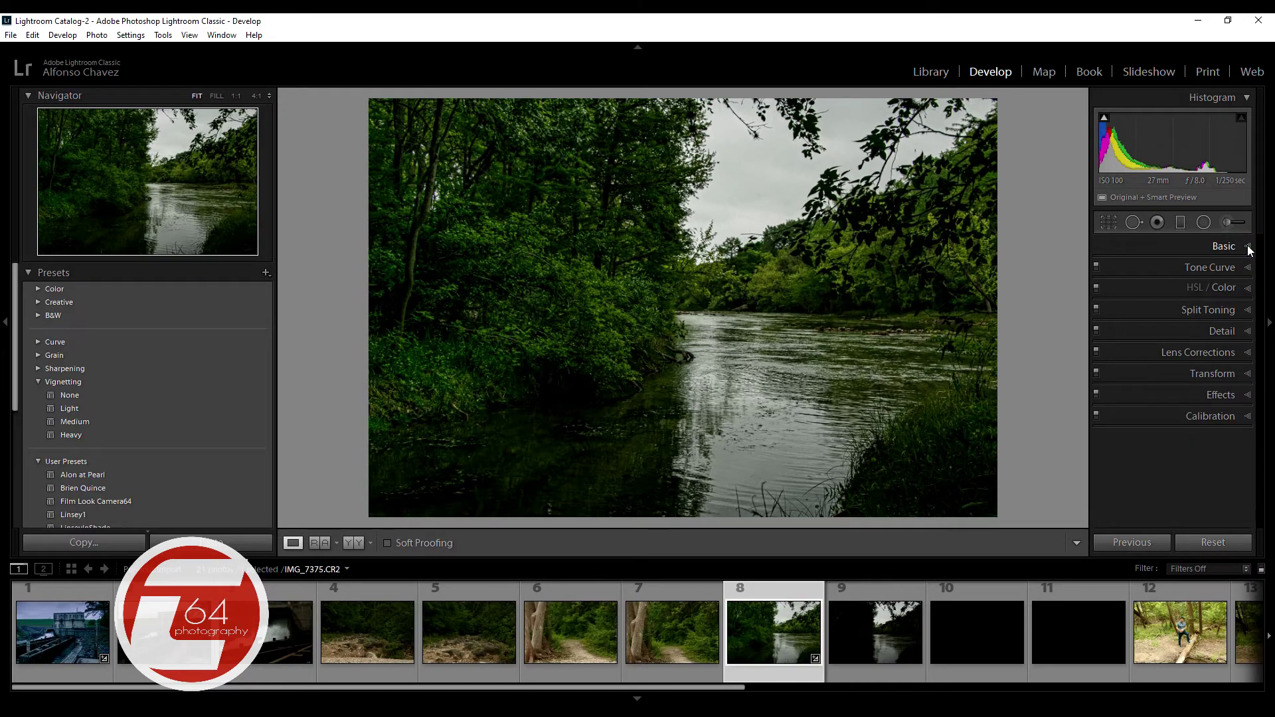
{"action": "left_click", "coordinate": [503, 345]}
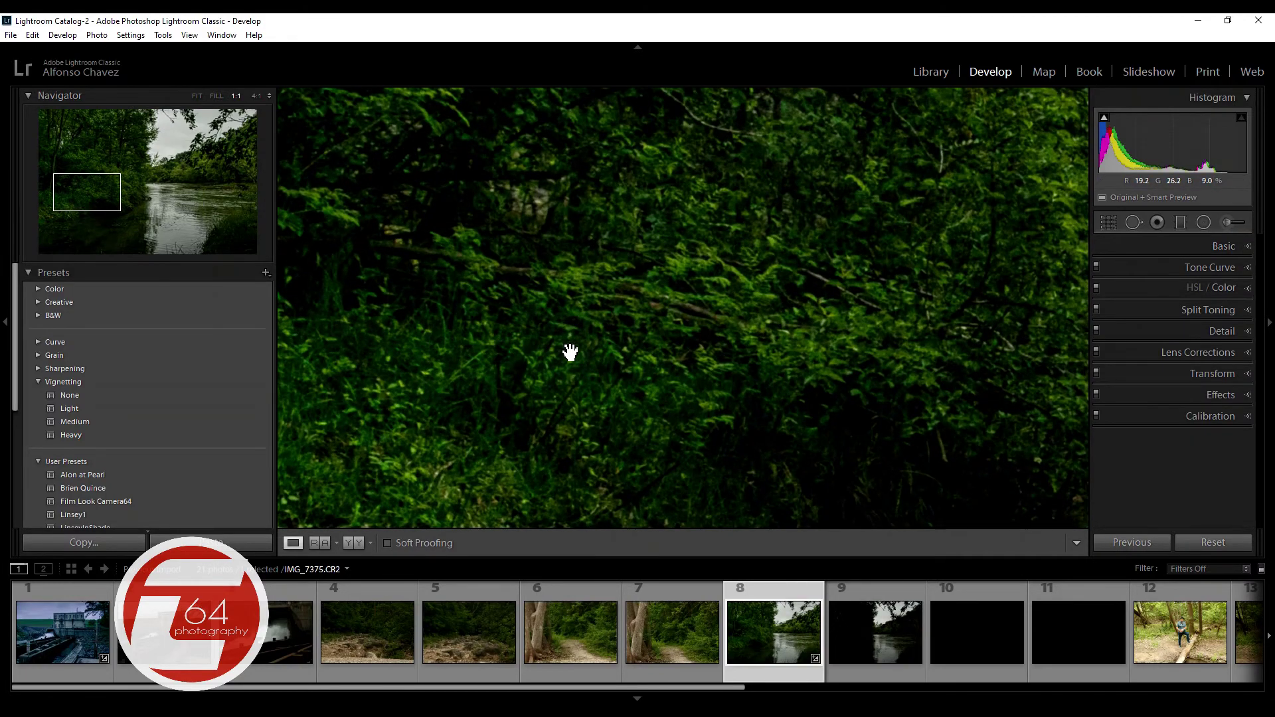
{"action": "mouse_move", "coordinate": [572, 250]}
{"action": "left_mouse_down"}
{"action": "mouse_move", "coordinate": [618, 447]}
{"action": "mouse_move", "coordinate": [611, 378]}
{"action": "mouse_move", "coordinate": [619, 420]}
{"action": "left_mouse_up"}
{"action": "left_click_drag", "start_coordinate": [608, 263], "coordinate": [611, 346]}
{"action": "left_click", "coordinate": [606, 352]}
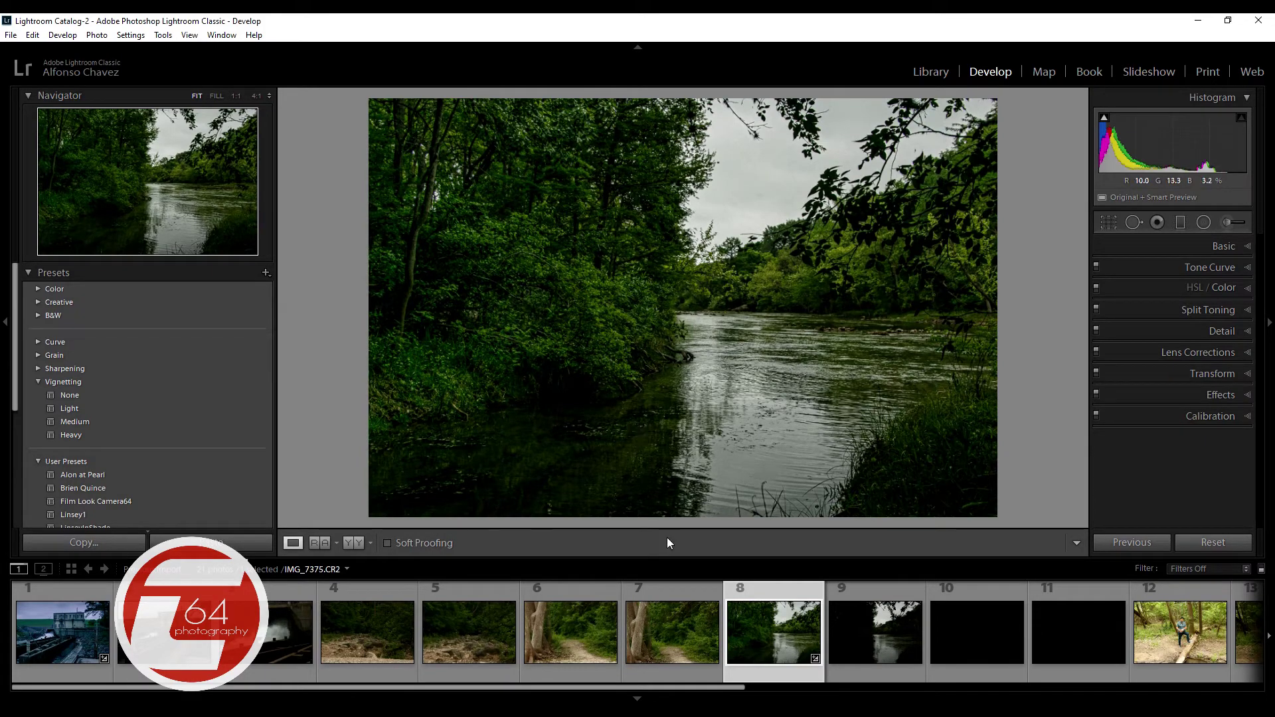
Compare the river photos IMG_7385.CR2 and IMG_7386.CR2 and select IMG_7386.CR2 for editing.
{"action": "scroll", "coordinate": [776, 620], "scroll_direction": "down", "scroll_amount": 2}
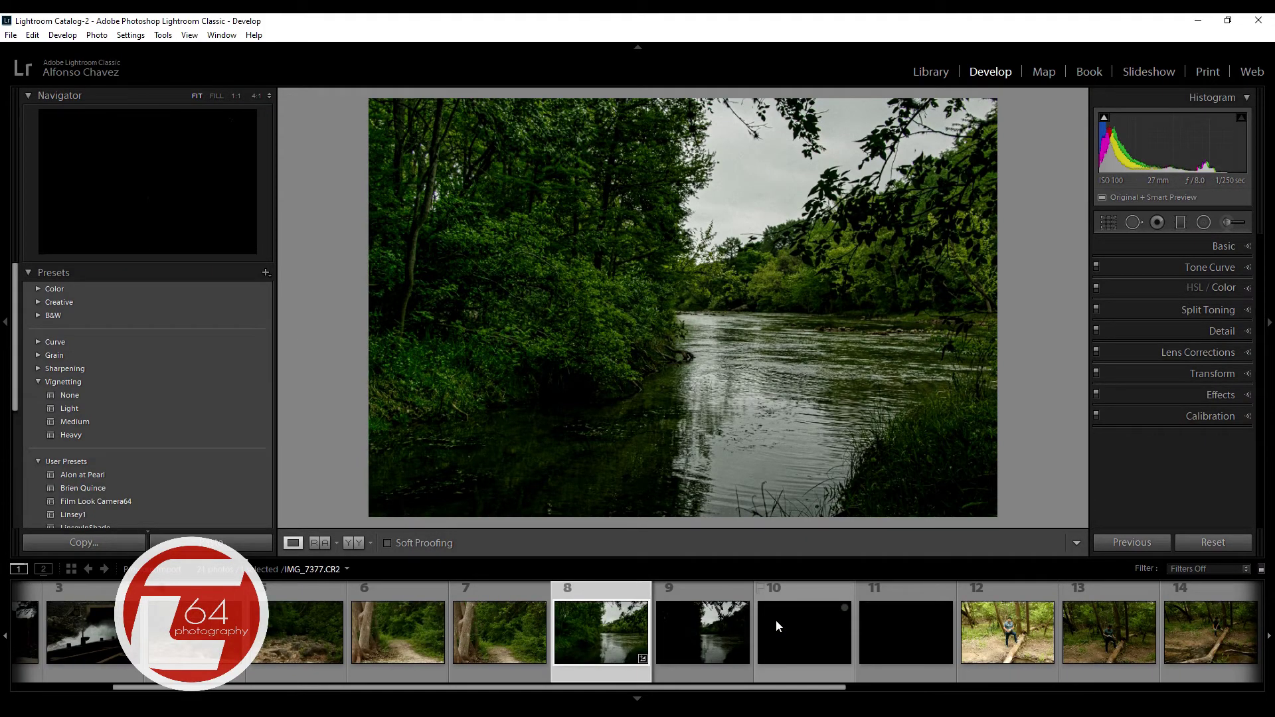
{"action": "scroll", "coordinate": [775, 619], "scroll_direction": "down", "scroll_amount": 2}
{"action": "scroll", "coordinate": [776, 620], "scroll_direction": "down", "scroll_amount": 2}
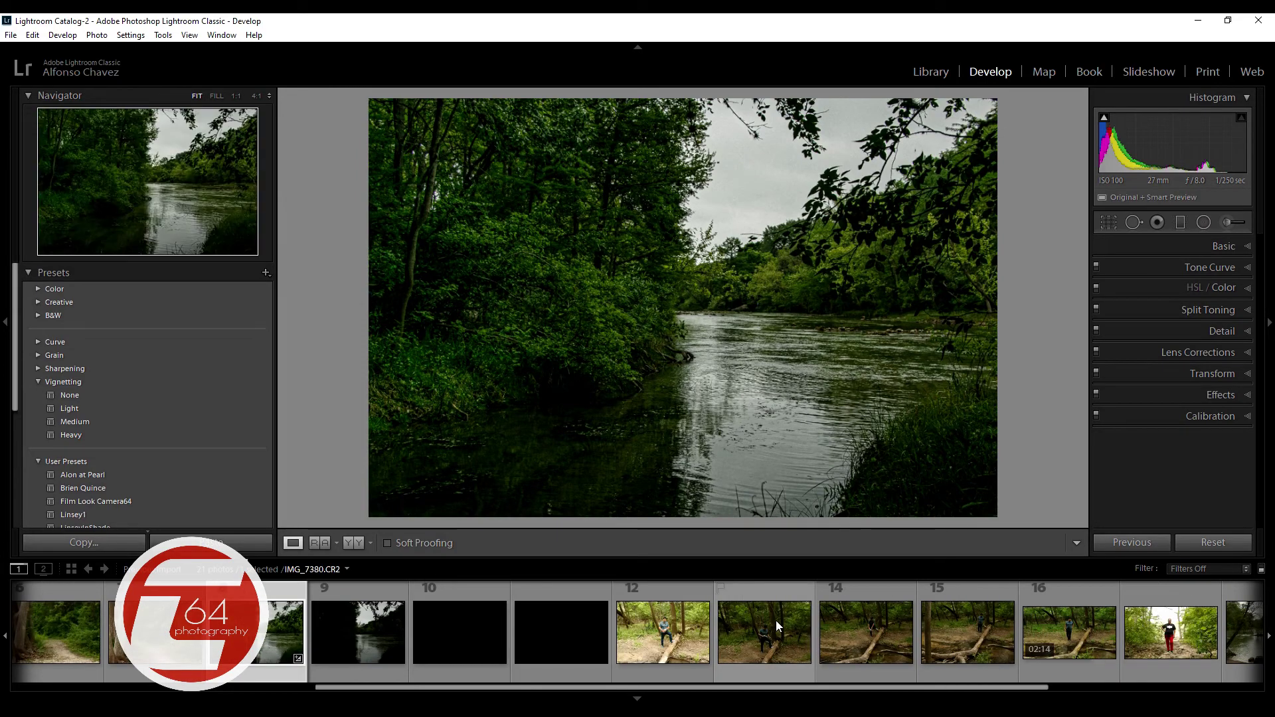
{"action": "scroll", "coordinate": [776, 621], "scroll_direction": "down", "scroll_amount": 2}
{"action": "scroll", "coordinate": [776, 620], "scroll_direction": "down", "scroll_amount": 2}
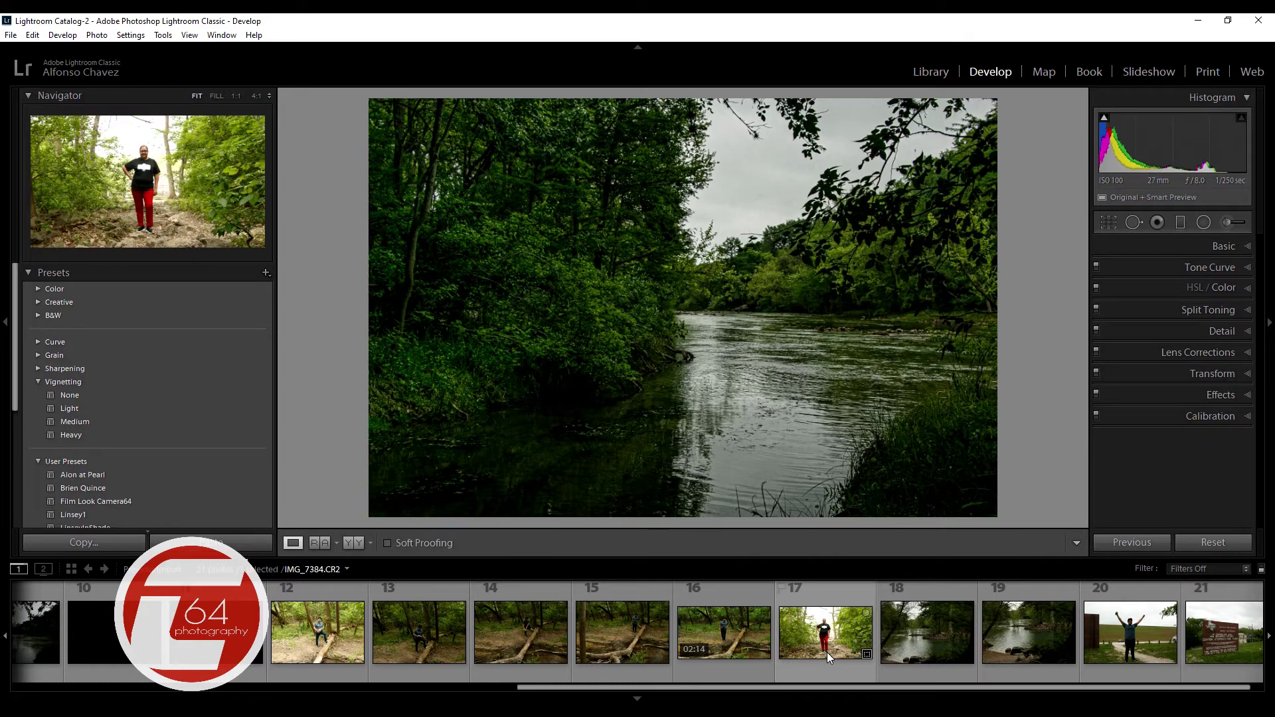
{"action": "scroll", "coordinate": [827, 652], "scroll_direction": "down", "scroll_amount": 1}
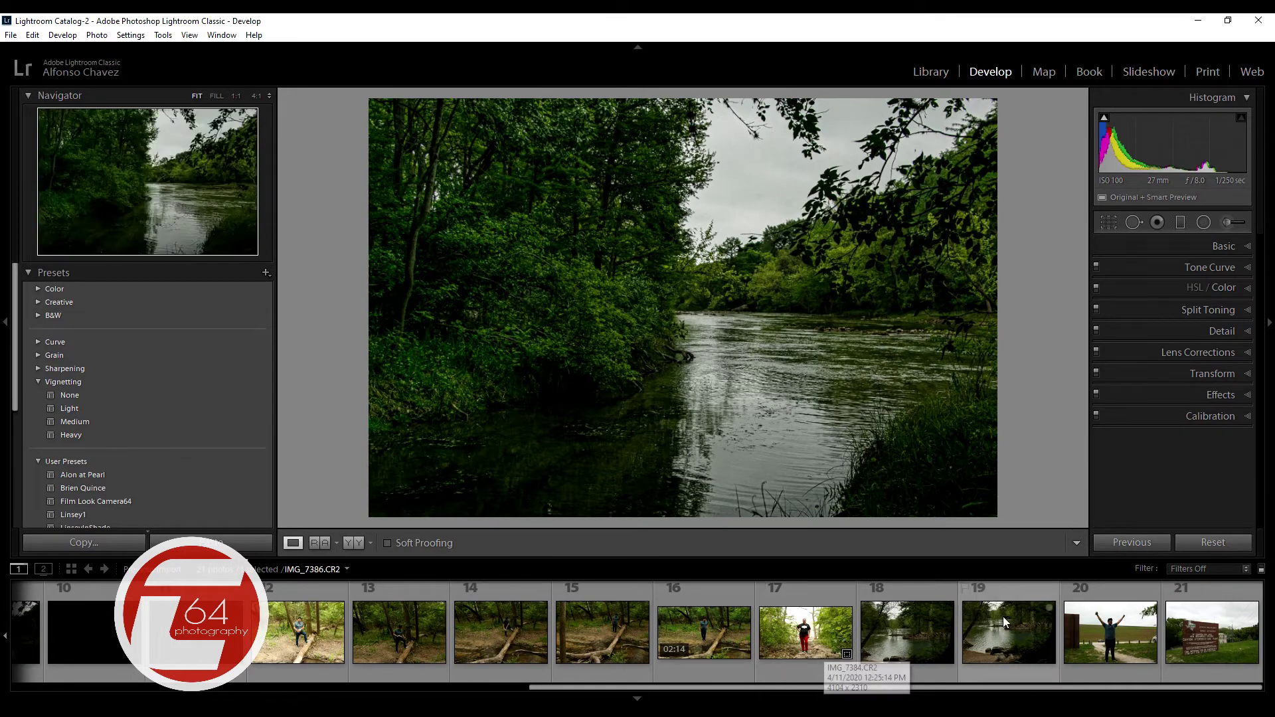
{"action": "left_click", "coordinate": [990, 636]}
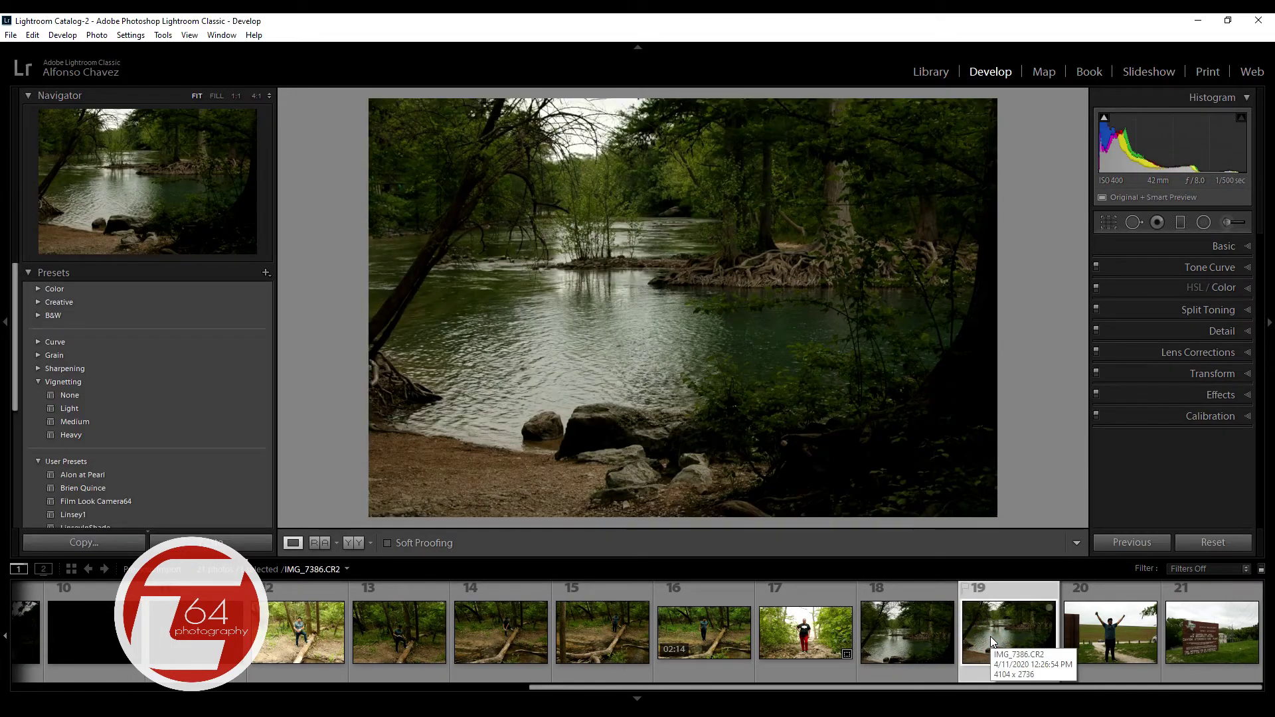
{"action": "left_click", "coordinate": [903, 639]}
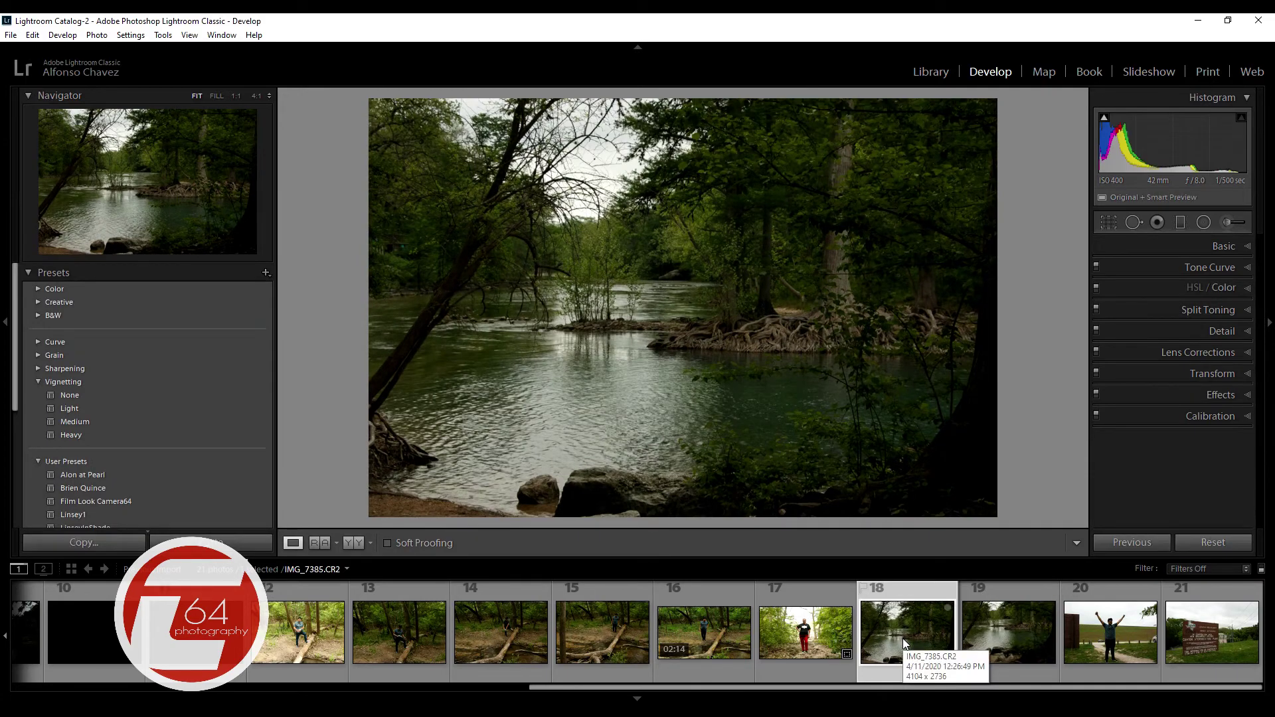
{"action": "left_click", "coordinate": [1003, 647]}
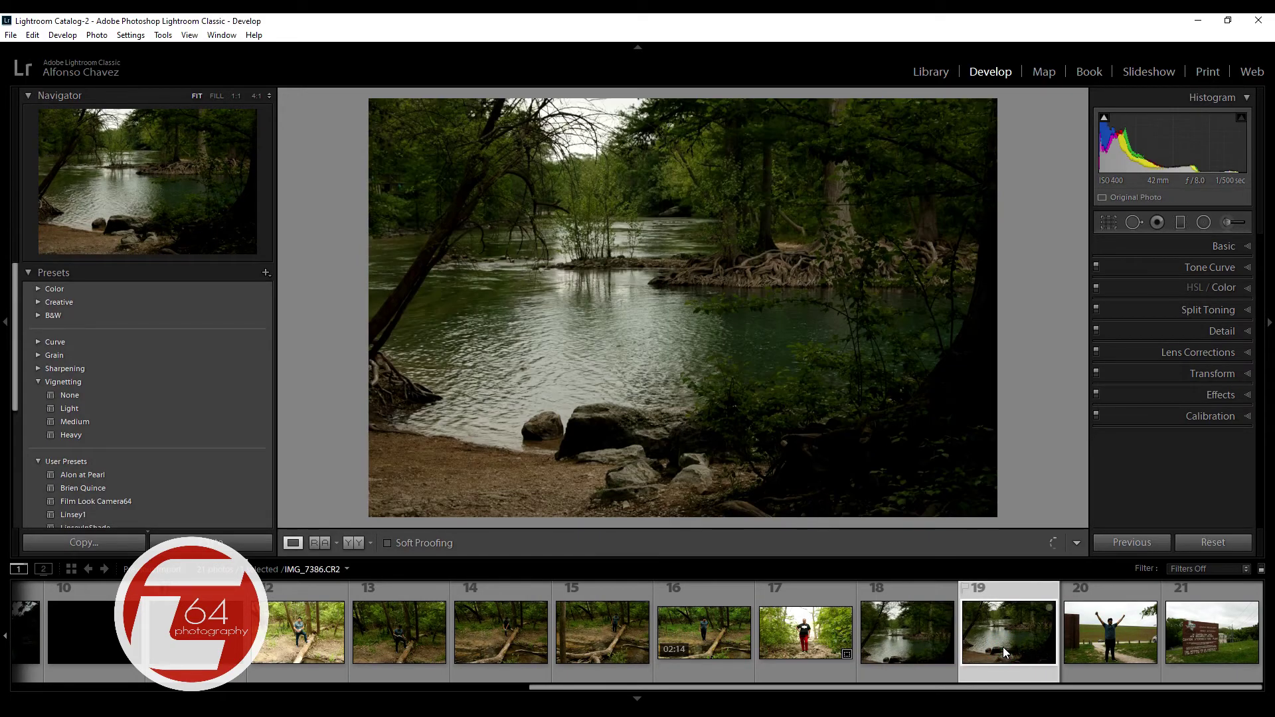
{"action": "left_click", "coordinate": [895, 643]}
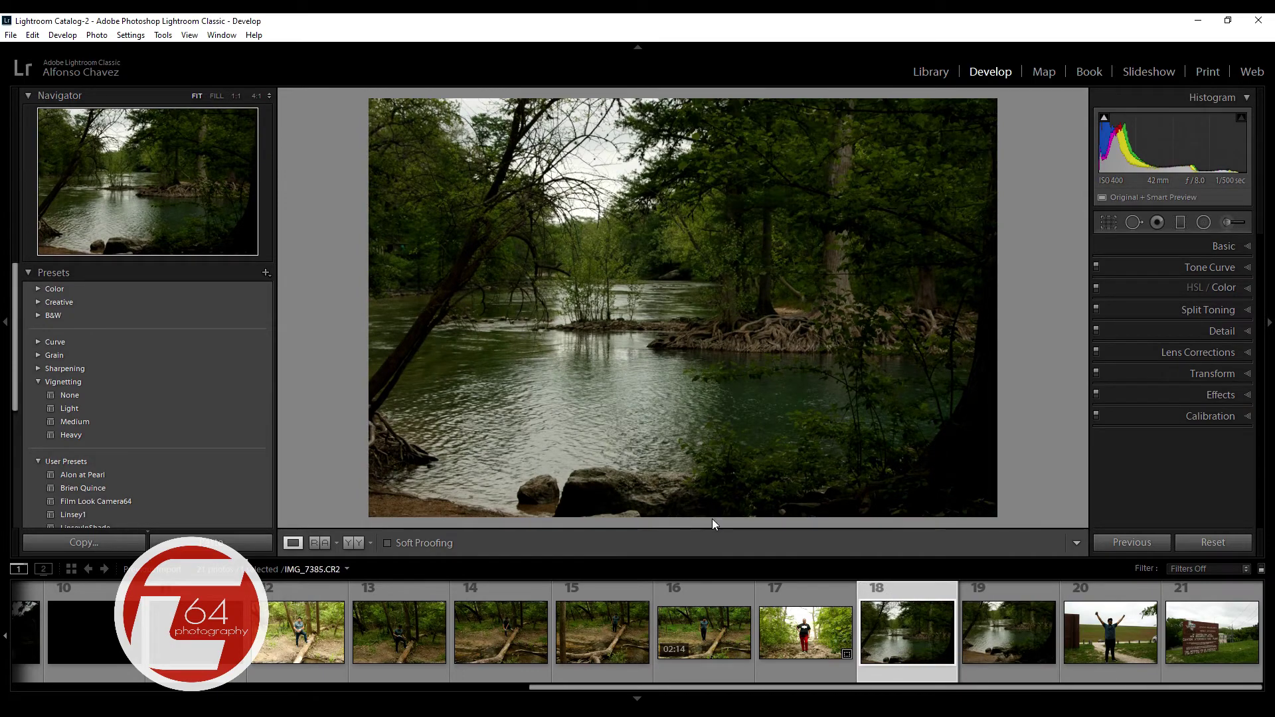
{"action": "left_click", "coordinate": [1005, 632]}
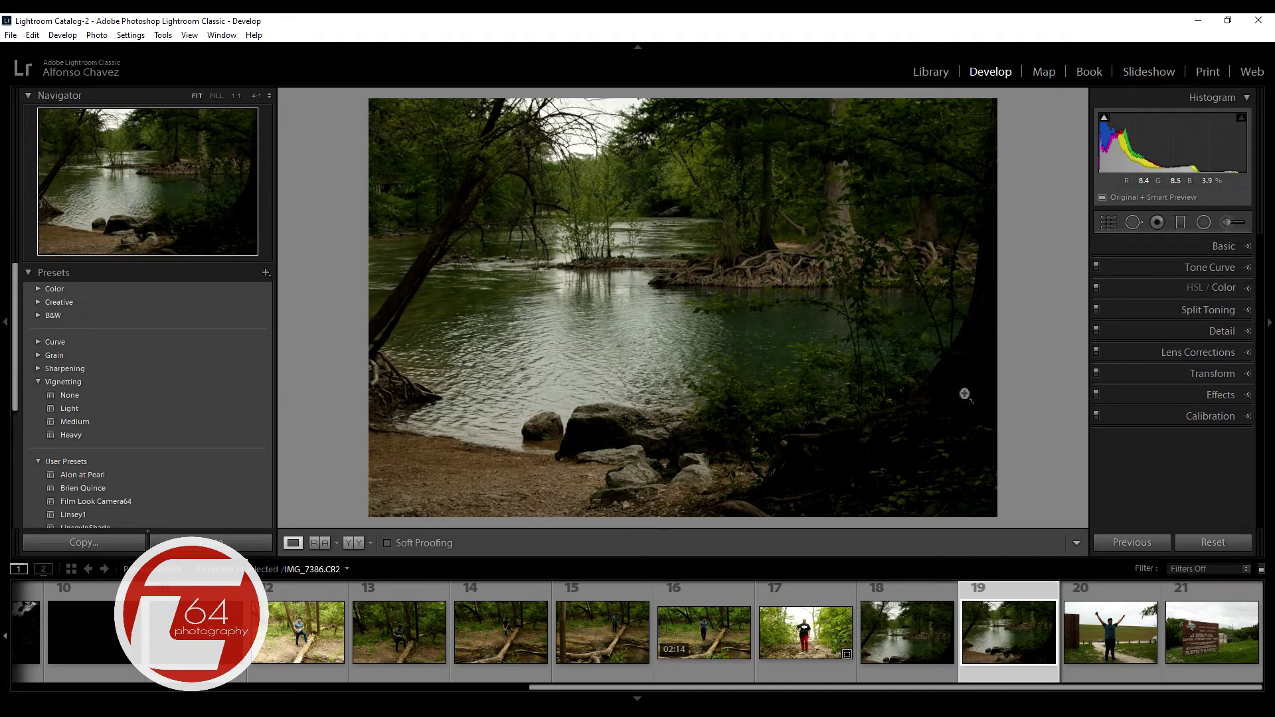
Set the Exposure of IMG_7386.CR2 to +0.24 and Shadows to +26.
{"action": "left_click", "coordinate": [1248, 247]}
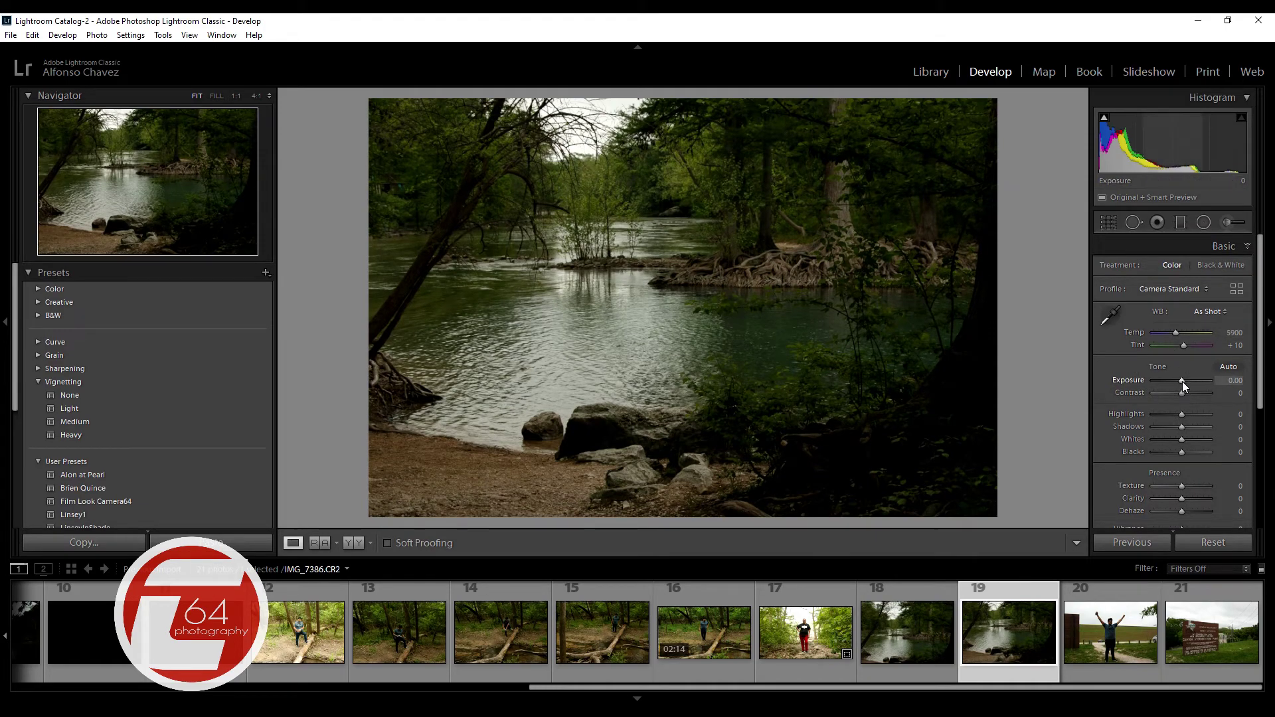
{"action": "left_click_drag", "start_coordinate": [1181, 380], "coordinate": [1182, 380]}
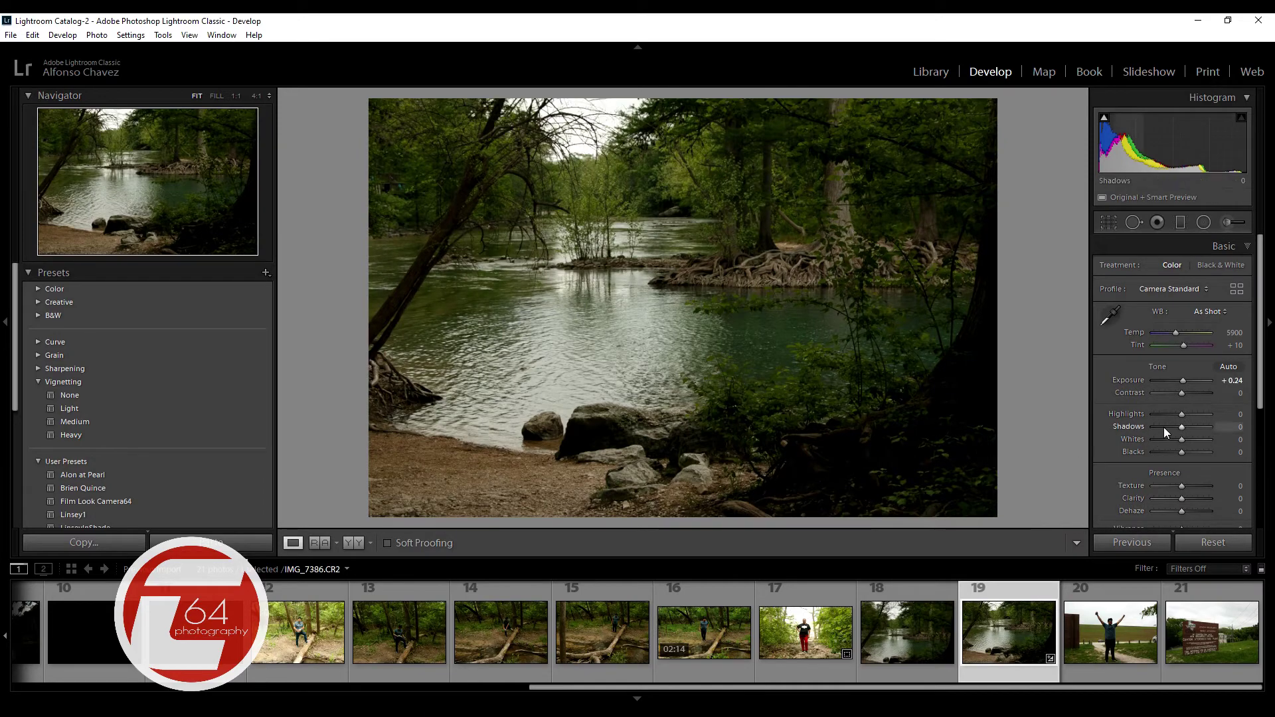
{"action": "left_click_drag", "start_coordinate": [1180, 429], "coordinate": [1188, 425]}
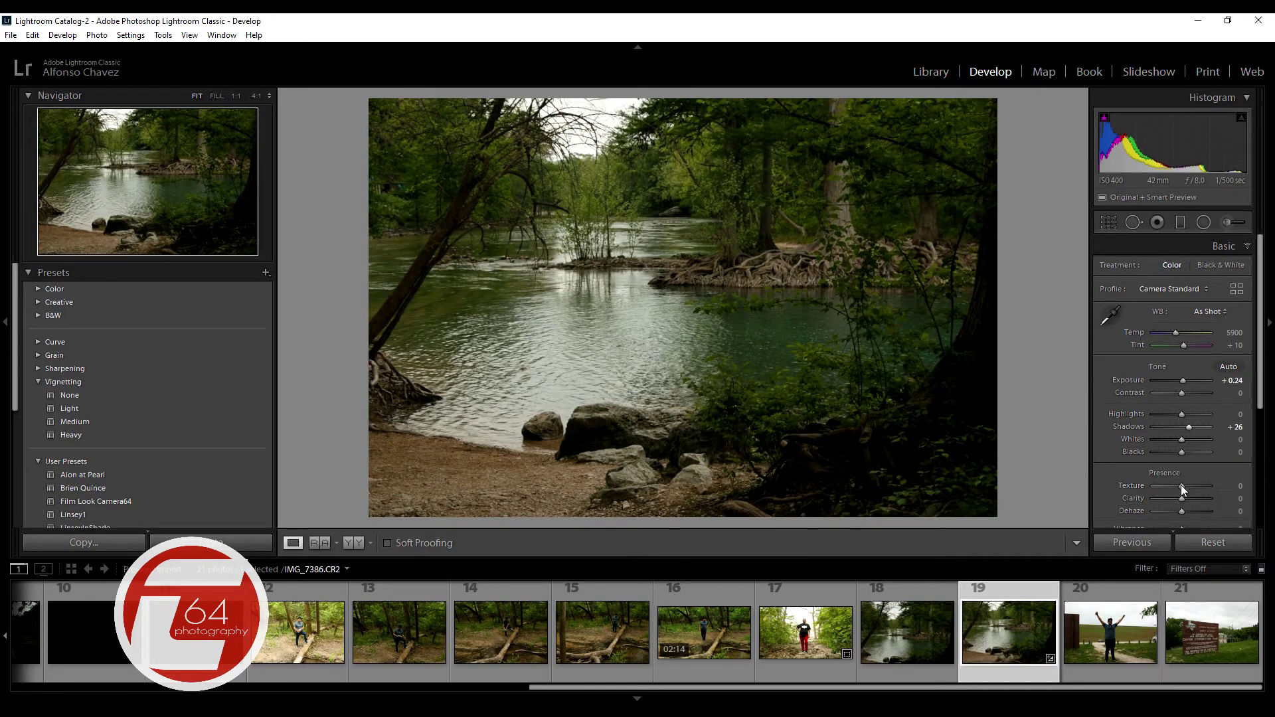
Set Texture to +50 and Clarity to +21, checking the detail in the far-bank trees at 1:1.
{"action": "scroll", "coordinate": [1210, 453], "scroll_direction": "down", "scroll_amount": 3}
{"action": "scroll", "coordinate": [1209, 452], "scroll_direction": "down", "scroll_amount": 2}
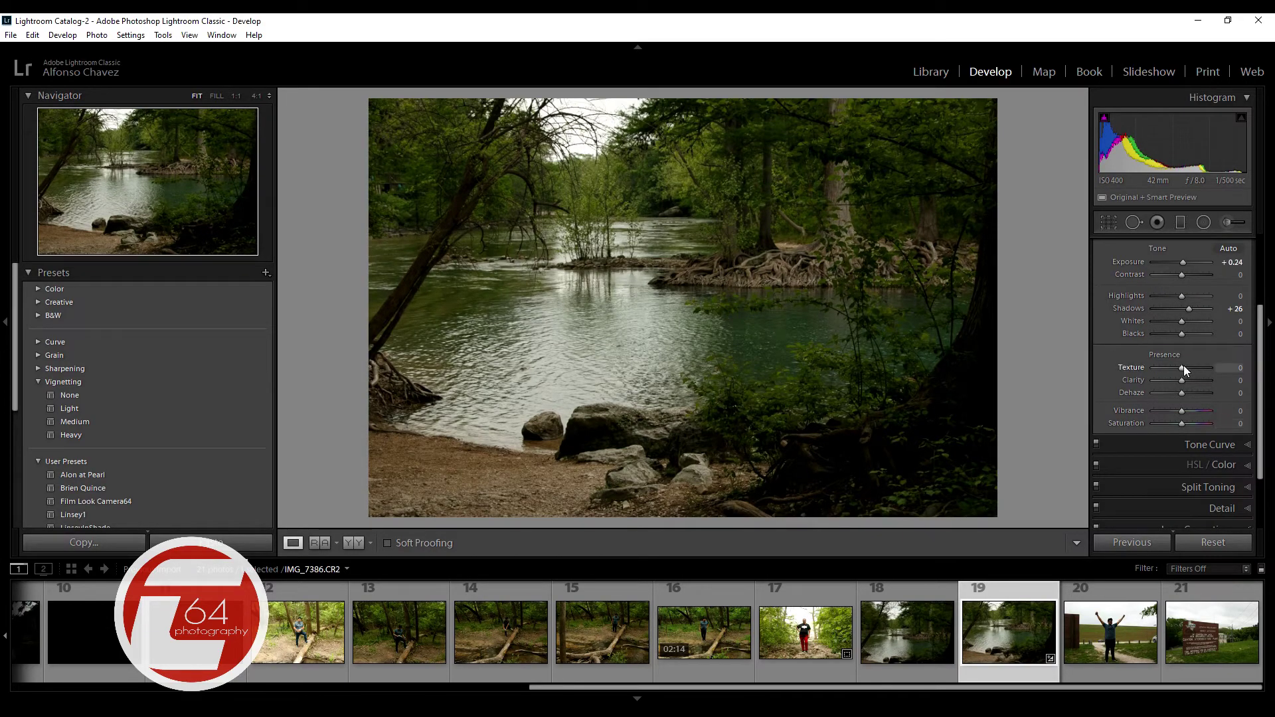
{"action": "left_click_drag", "start_coordinate": [1182, 367], "coordinate": [1189, 367]}
{"action": "left_click_drag", "start_coordinate": [1195, 367], "coordinate": [1190, 380]}
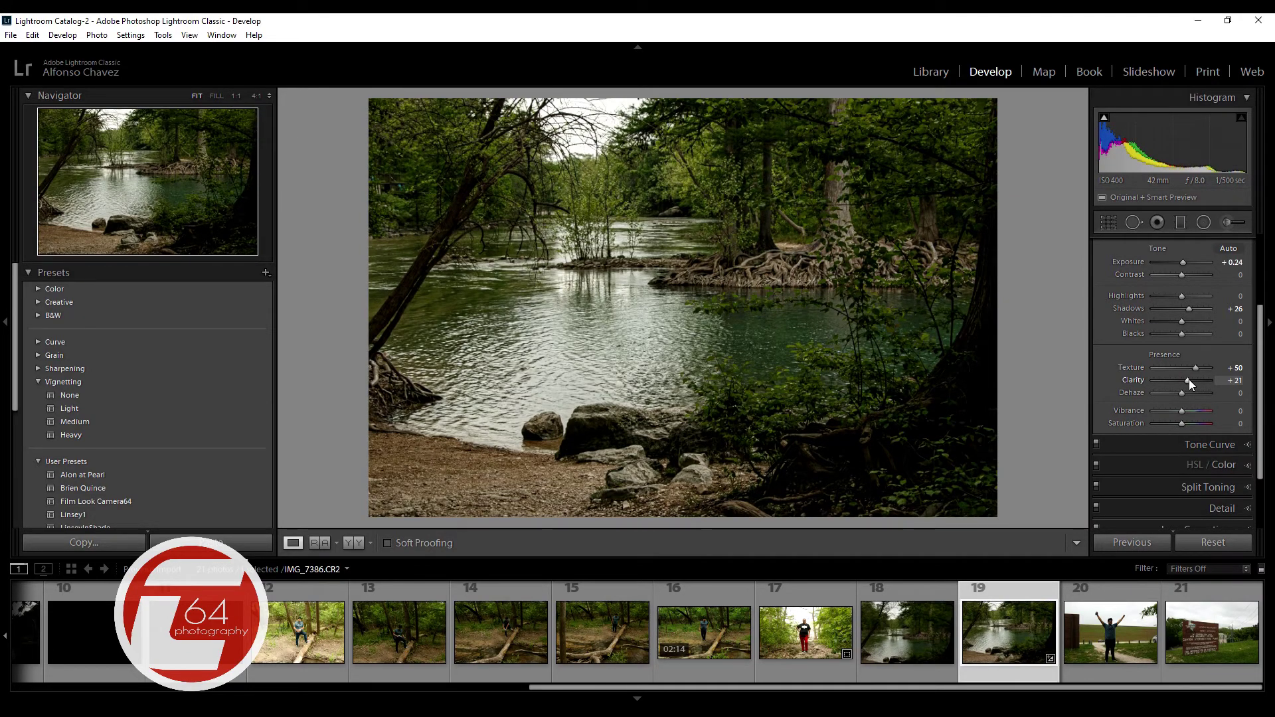
{"action": "left_click", "coordinate": [746, 206]}
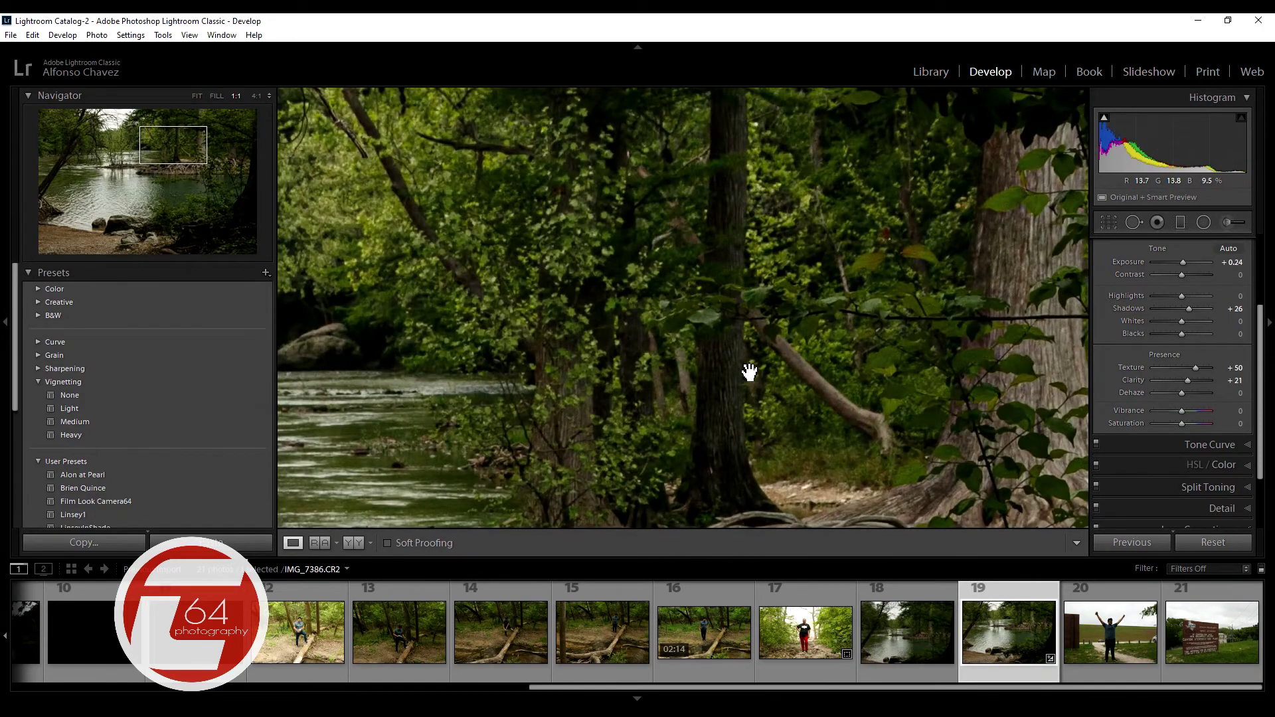
{"action": "left_click", "coordinate": [698, 387]}
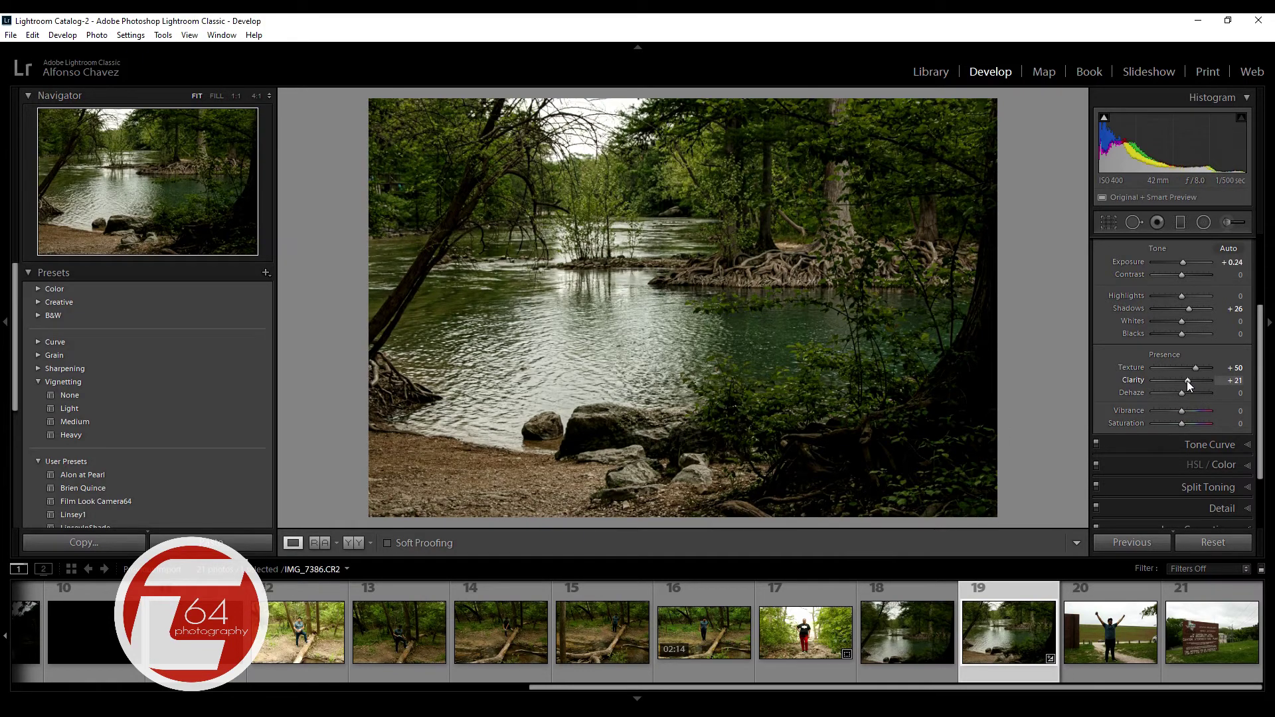
{"action": "left_click", "coordinate": [777, 199]}
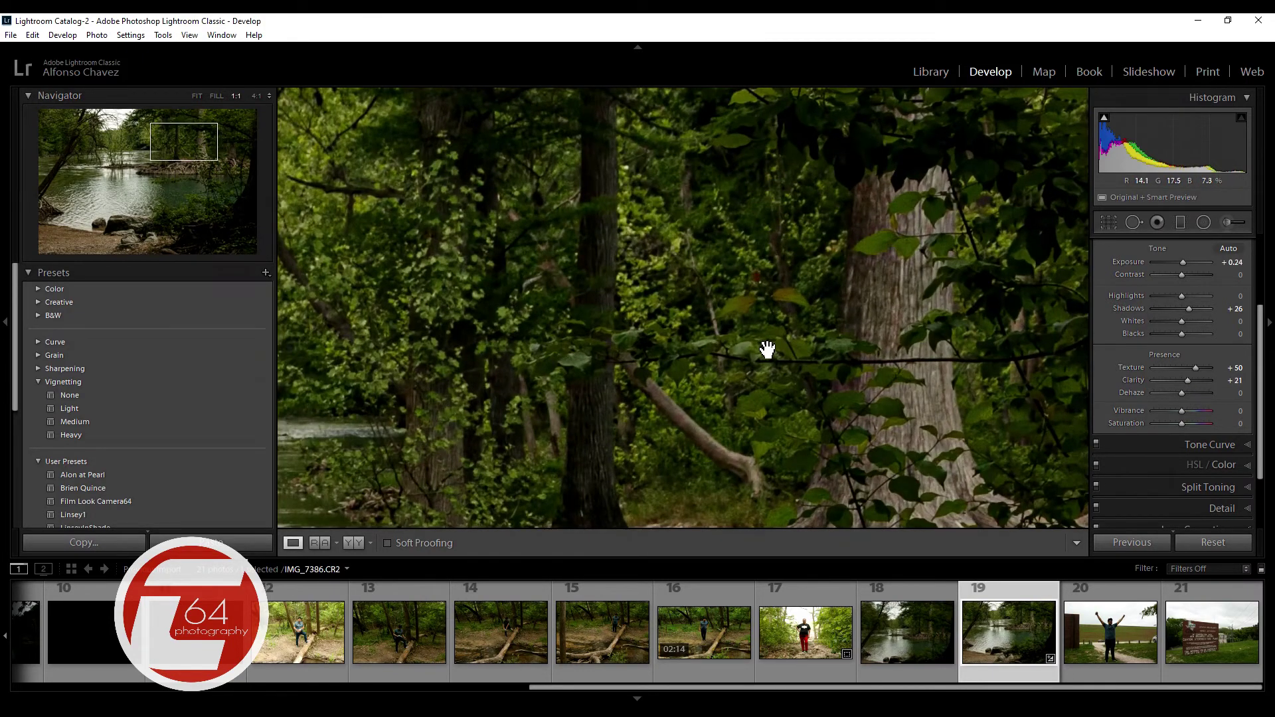
{"action": "left_click", "coordinate": [703, 413]}
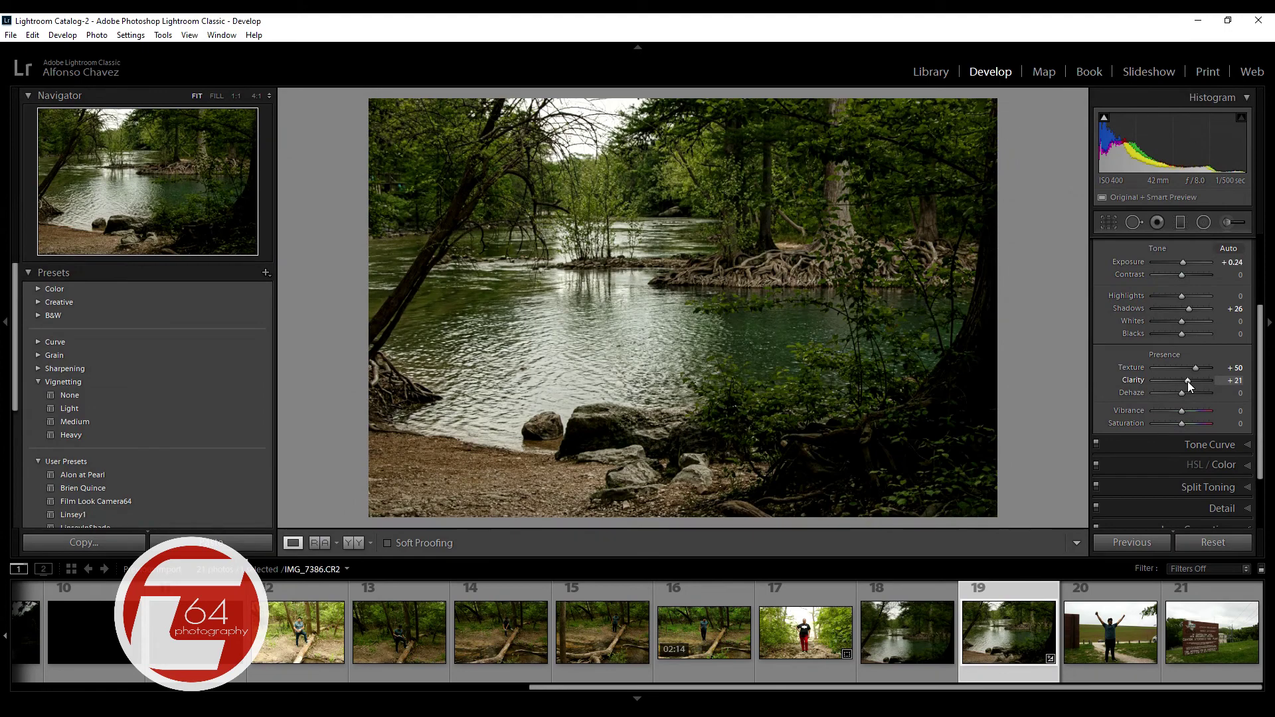
Reduce Clarity to +10 and check the trees along the far bank at 1:1.
{"action": "left_click_drag", "start_coordinate": [1188, 381], "coordinate": [1184, 381]}
{"action": "left_click", "coordinate": [764, 185]}
{"action": "left_click_drag", "start_coordinate": [811, 312], "coordinate": [830, 301]}
{"action": "left_click_drag", "start_coordinate": [586, 355], "coordinate": [914, 321]}
{"action": "left_click_drag", "start_coordinate": [572, 378], "coordinate": [899, 313]}
{"action": "left_click", "coordinate": [900, 315]}
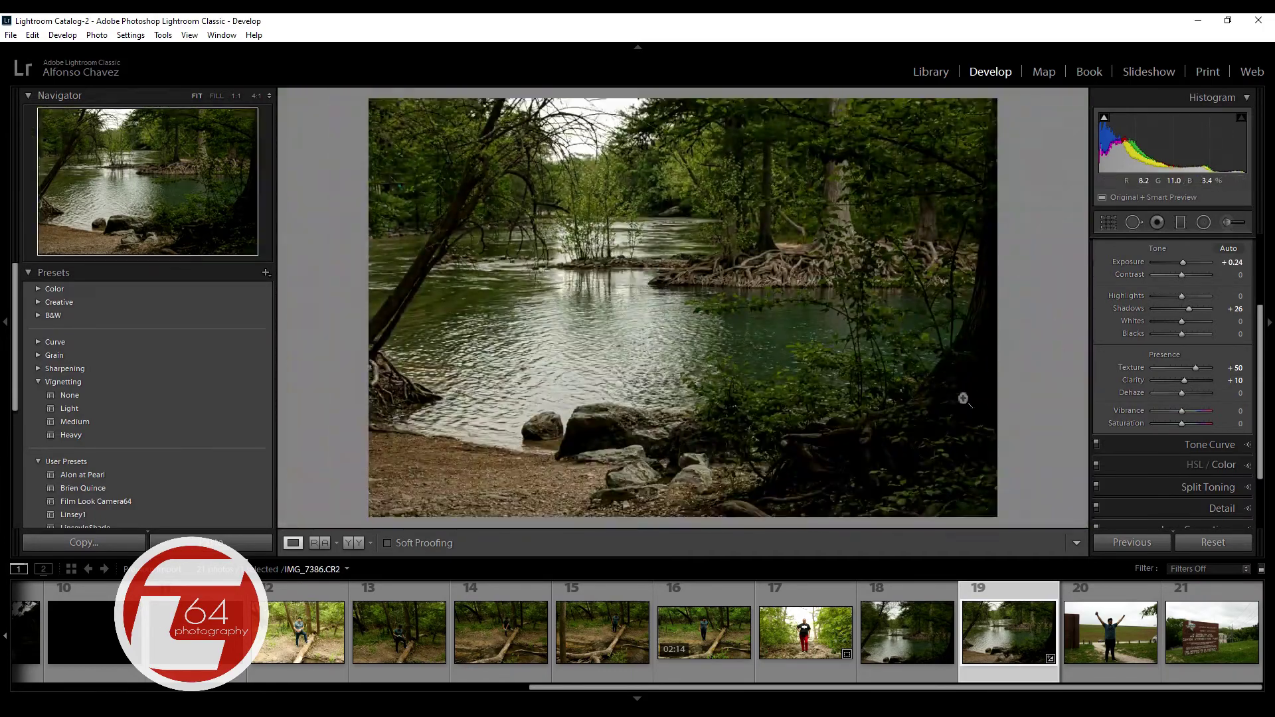
Set Vibrance to +26 and leave Saturation at 0.
{"action": "left_click_drag", "start_coordinate": [1182, 412], "coordinate": [1190, 411]}
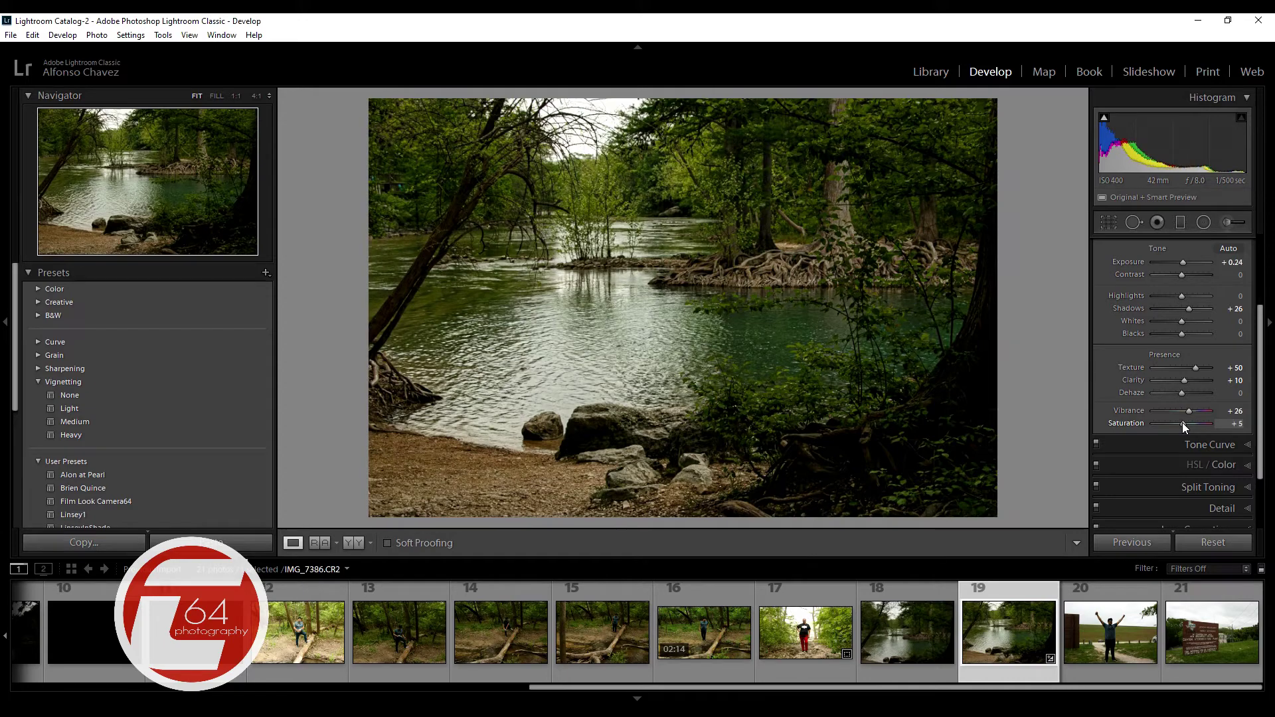
{"action": "left_click_drag", "start_coordinate": [1182, 423], "coordinate": [1180, 421]}
{"action": "left_click", "coordinate": [1262, 388]}
{"action": "left_click_drag", "start_coordinate": [1261, 388], "coordinate": [1267, 352]}
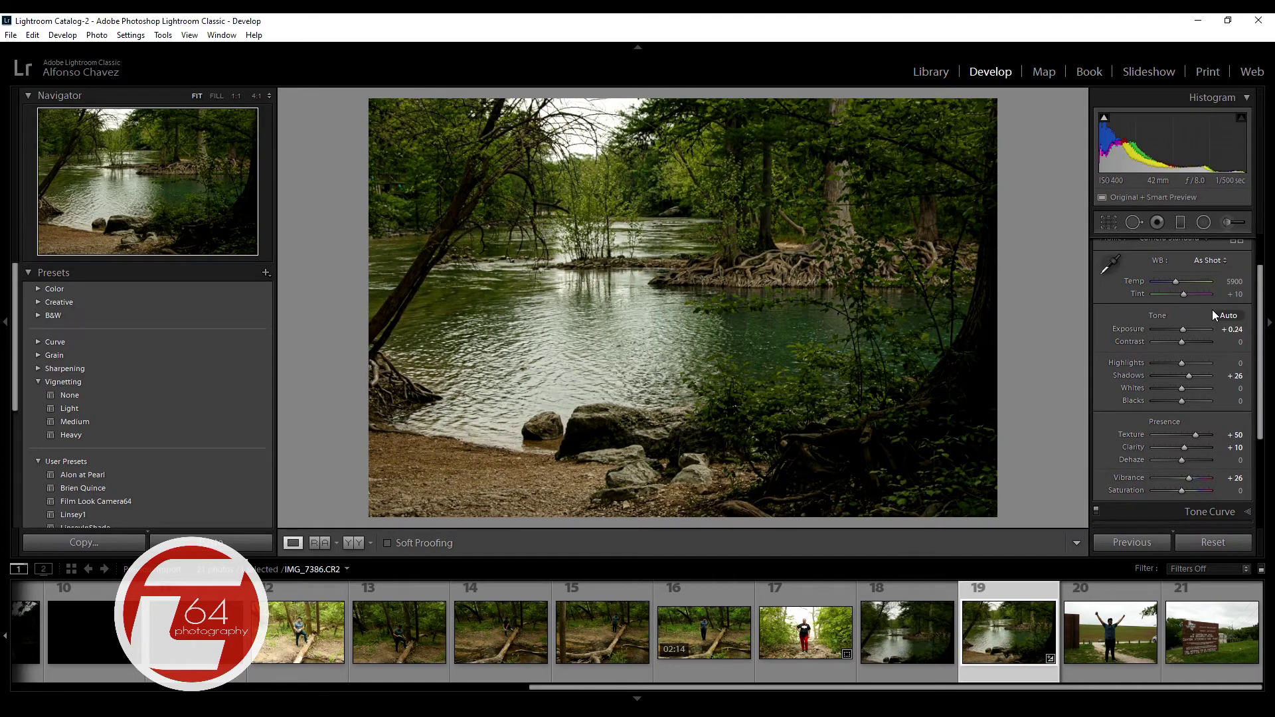
Add grain to the photo with Amount 46, Size 43 and Roughness 61.
{"action": "left_click_drag", "start_coordinate": [1261, 342], "coordinate": [1262, 451]}
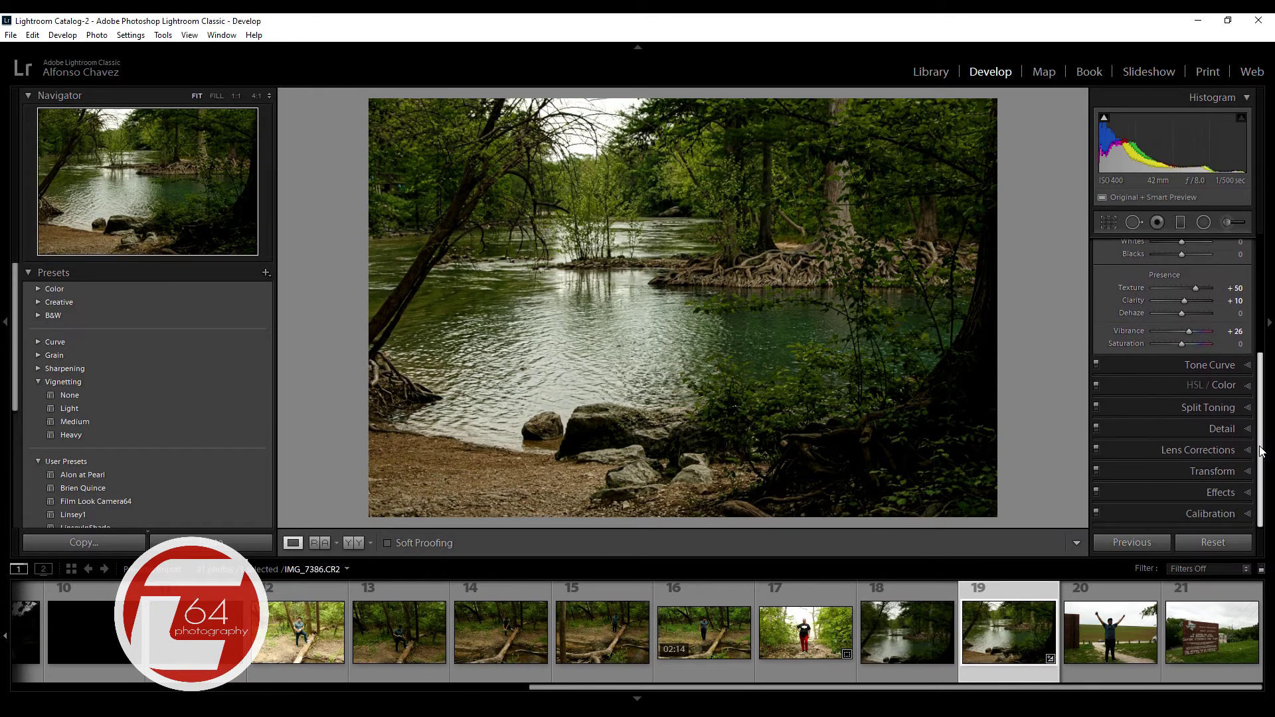
{"action": "left_click", "coordinate": [1248, 493]}
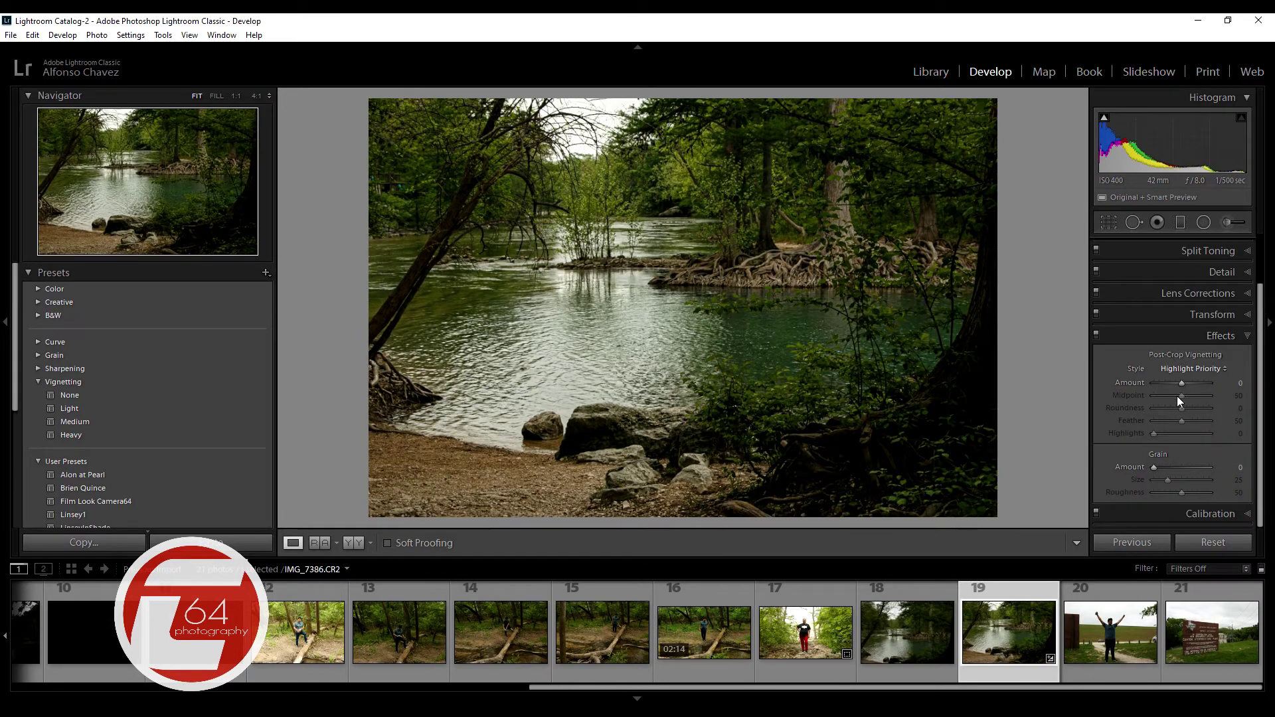
{"action": "left_click_drag", "start_coordinate": [1156, 469], "coordinate": [1170, 469]}
{"action": "left_click_drag", "start_coordinate": [1167, 480], "coordinate": [1178, 480]}
Inspect the grain at 1:1 across the tree roots, water, rocks, gravel shore and leaning tree.
{"action": "left_click", "coordinate": [797, 296]}
{"action": "left_click_drag", "start_coordinate": [588, 320], "coordinate": [839, 418]}
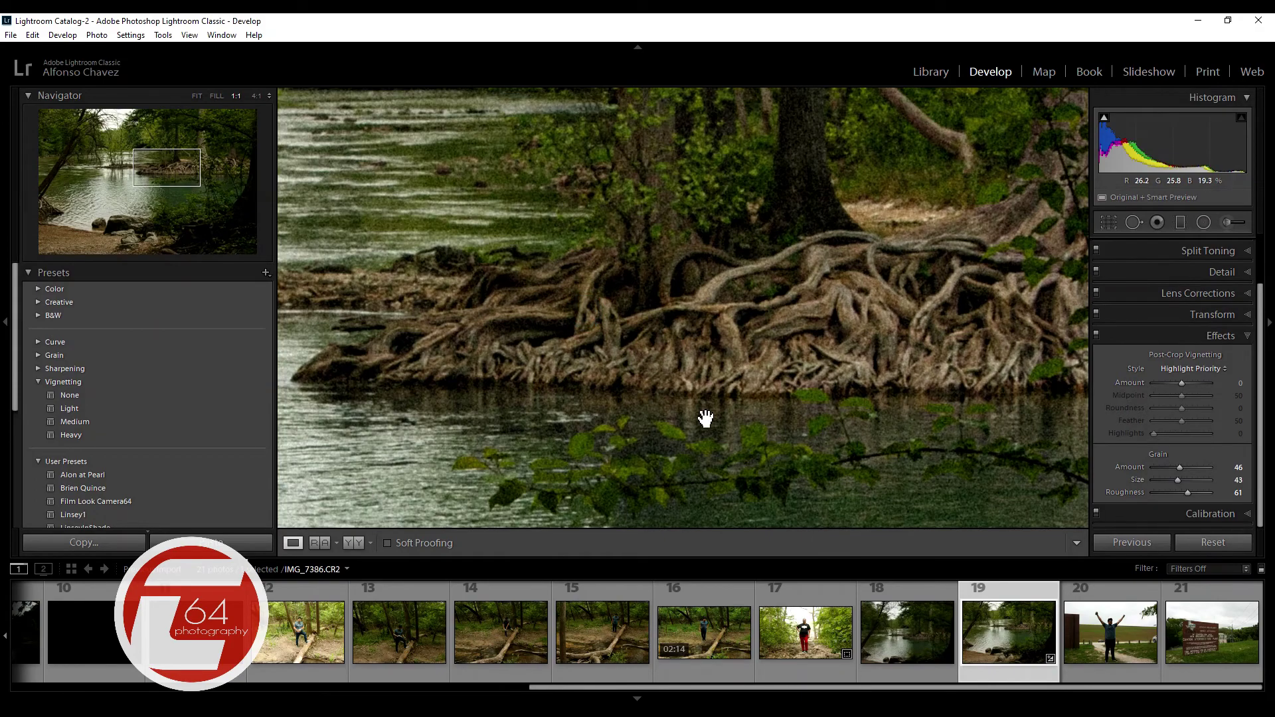
{"action": "left_click_drag", "start_coordinate": [706, 421], "coordinate": [908, 251]}
{"action": "left_click_drag", "start_coordinate": [711, 502], "coordinate": [855, 184]}
{"action": "left_click_drag", "start_coordinate": [754, 312], "coordinate": [910, 144]}
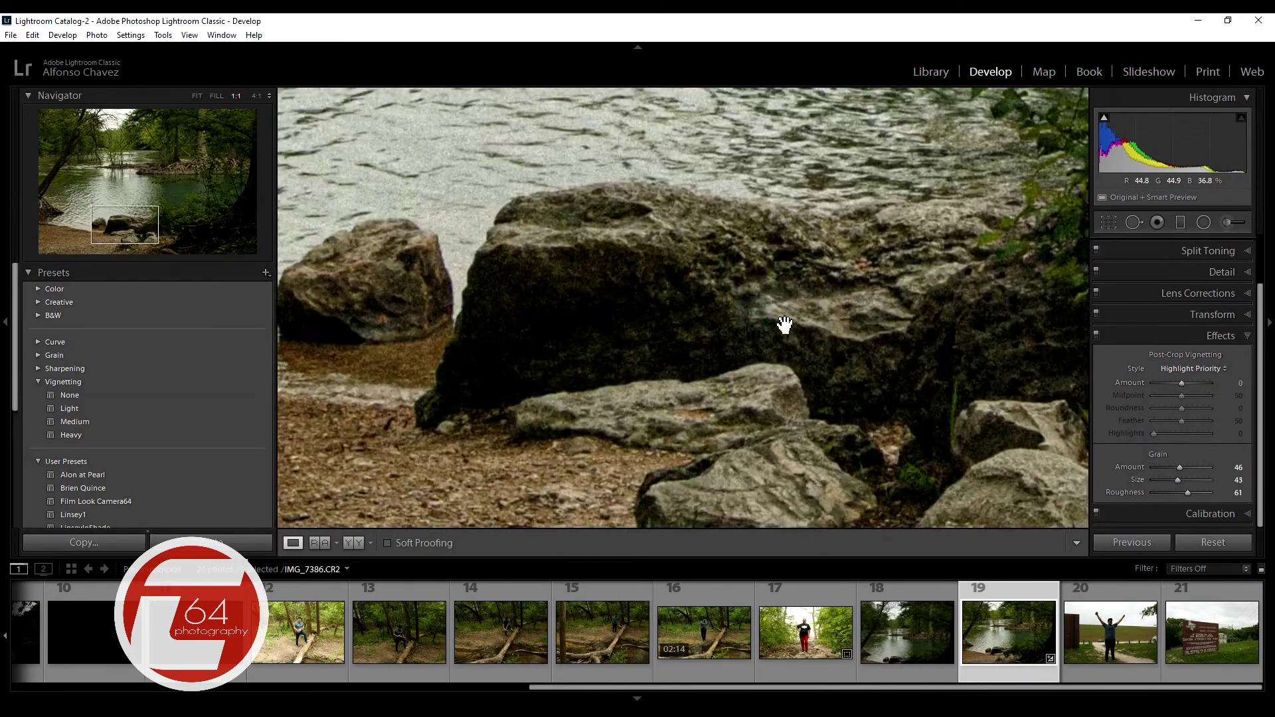
{"action": "left_click_drag", "start_coordinate": [783, 321], "coordinate": [854, 233]}
{"action": "left_click_drag", "start_coordinate": [585, 264], "coordinate": [860, 264]}
{"action": "left_click_drag", "start_coordinate": [492, 265], "coordinate": [885, 328]}
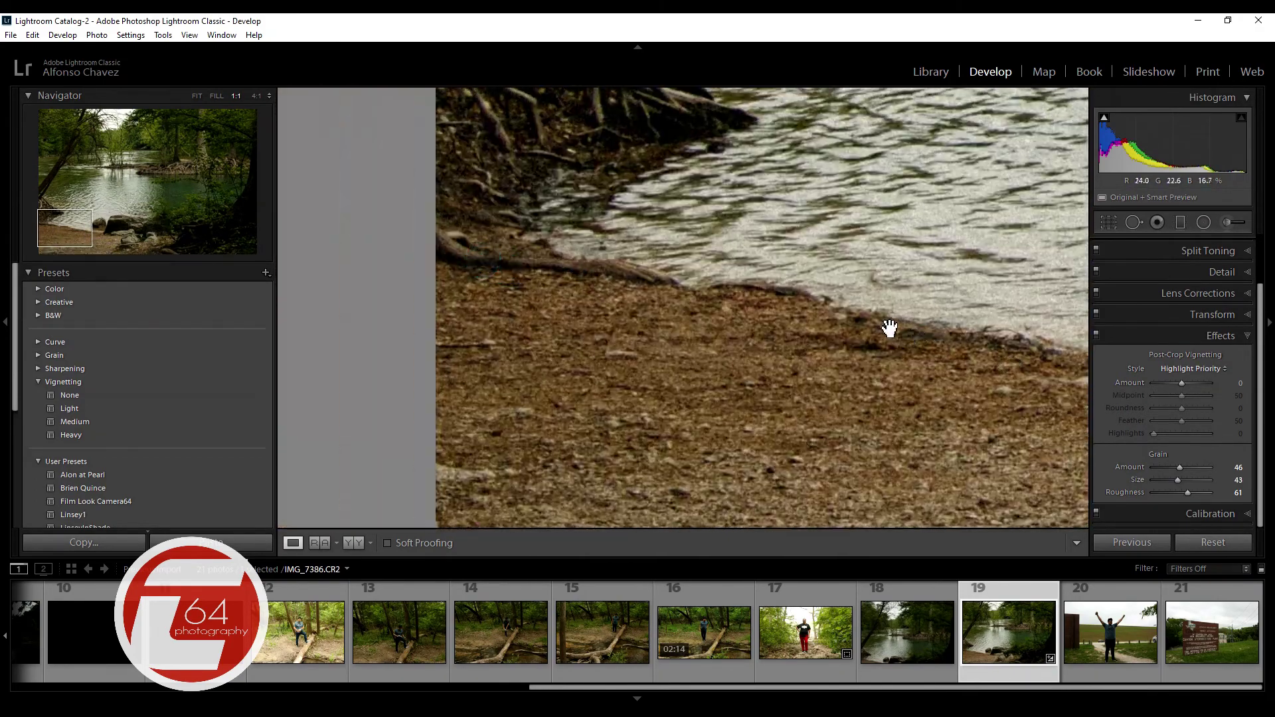
{"action": "left_click_drag", "start_coordinate": [834, 190], "coordinate": [731, 251]}
{"action": "left_click_drag", "start_coordinate": [754, 188], "coordinate": [743, 372]}
{"action": "left_click_drag", "start_coordinate": [806, 183], "coordinate": [781, 415]}
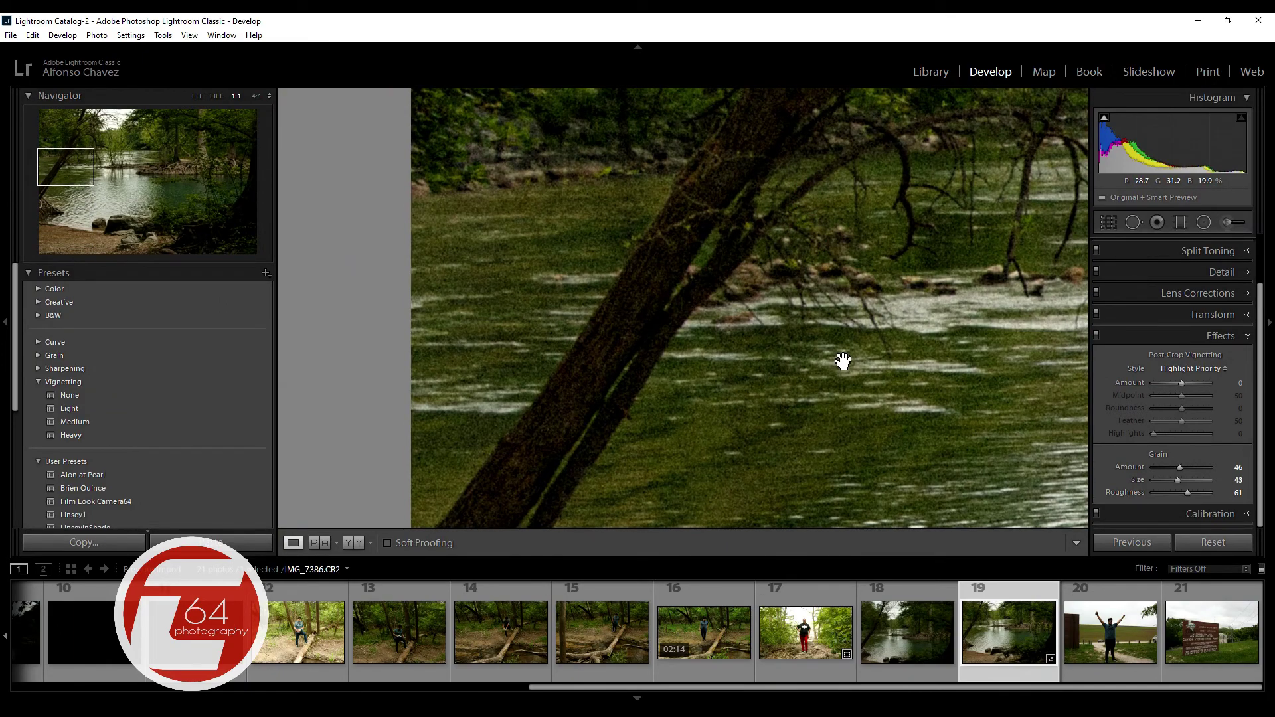
Examine the trees at the upper left of the river photo at 1:1, then return to the fitted view.
{"action": "left_click", "coordinate": [920, 225]}
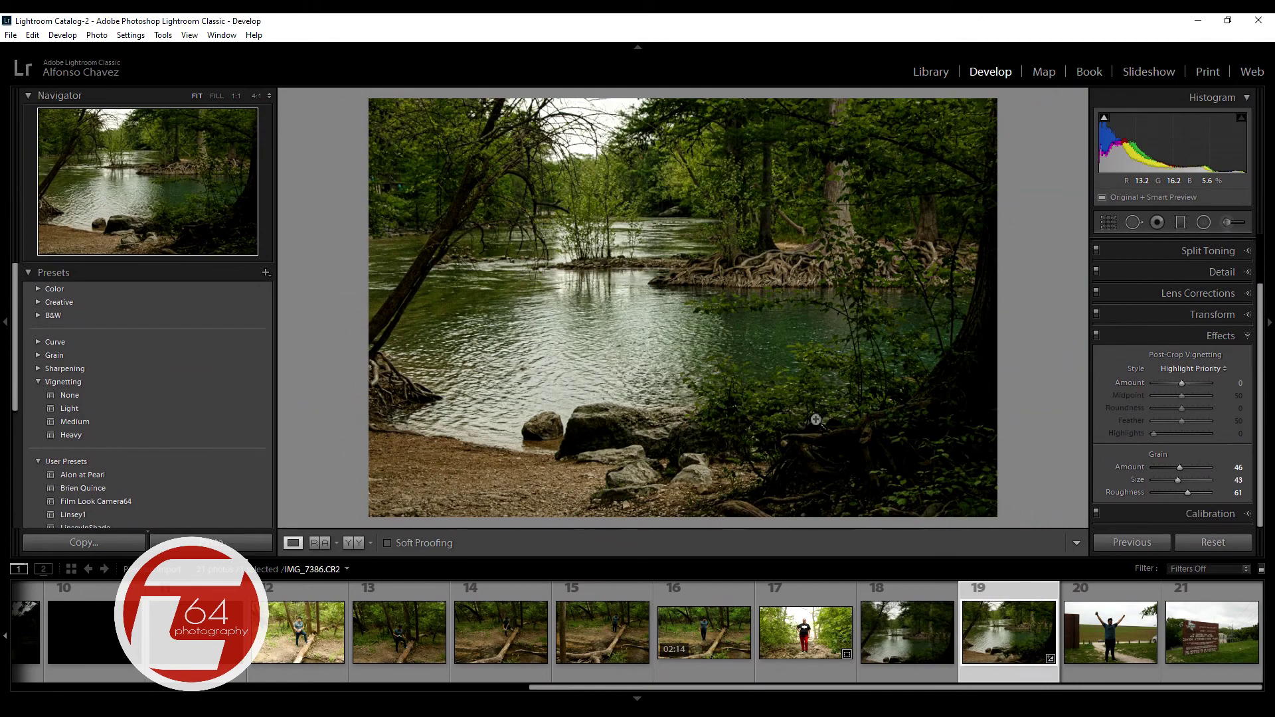
{"action": "left_click", "coordinate": [405, 165]}
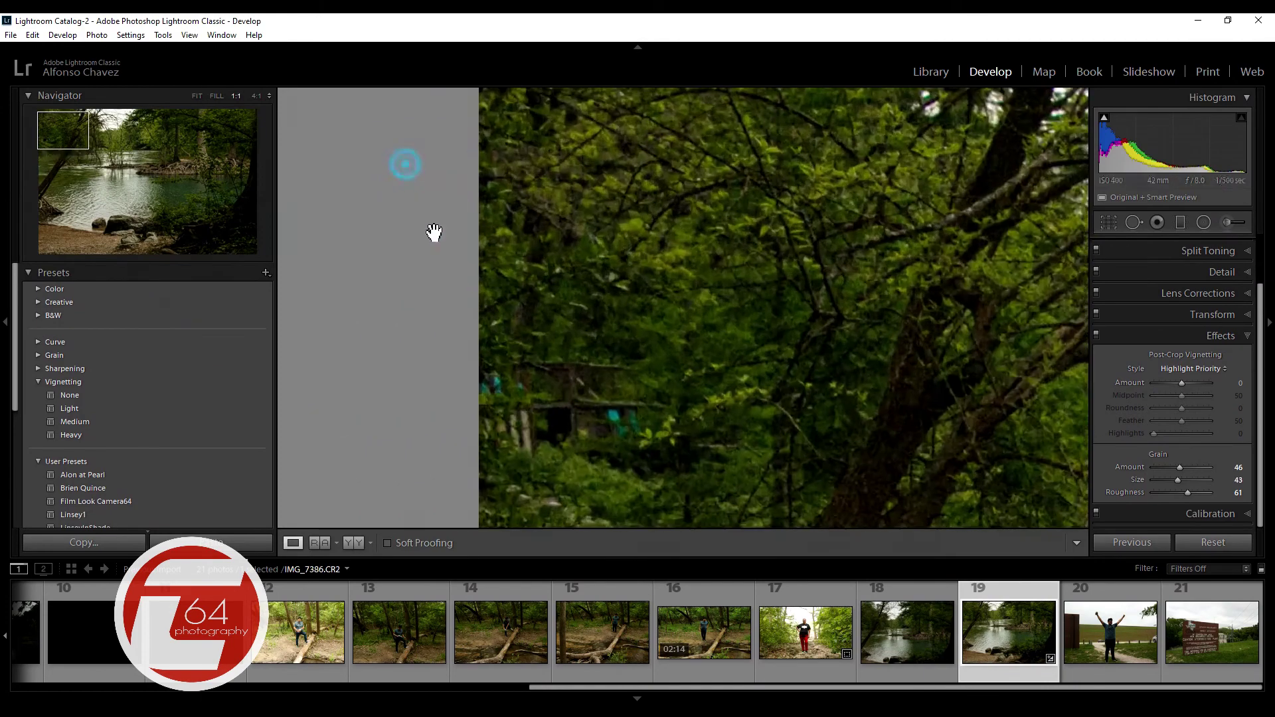
{"action": "left_click", "coordinate": [657, 449]}
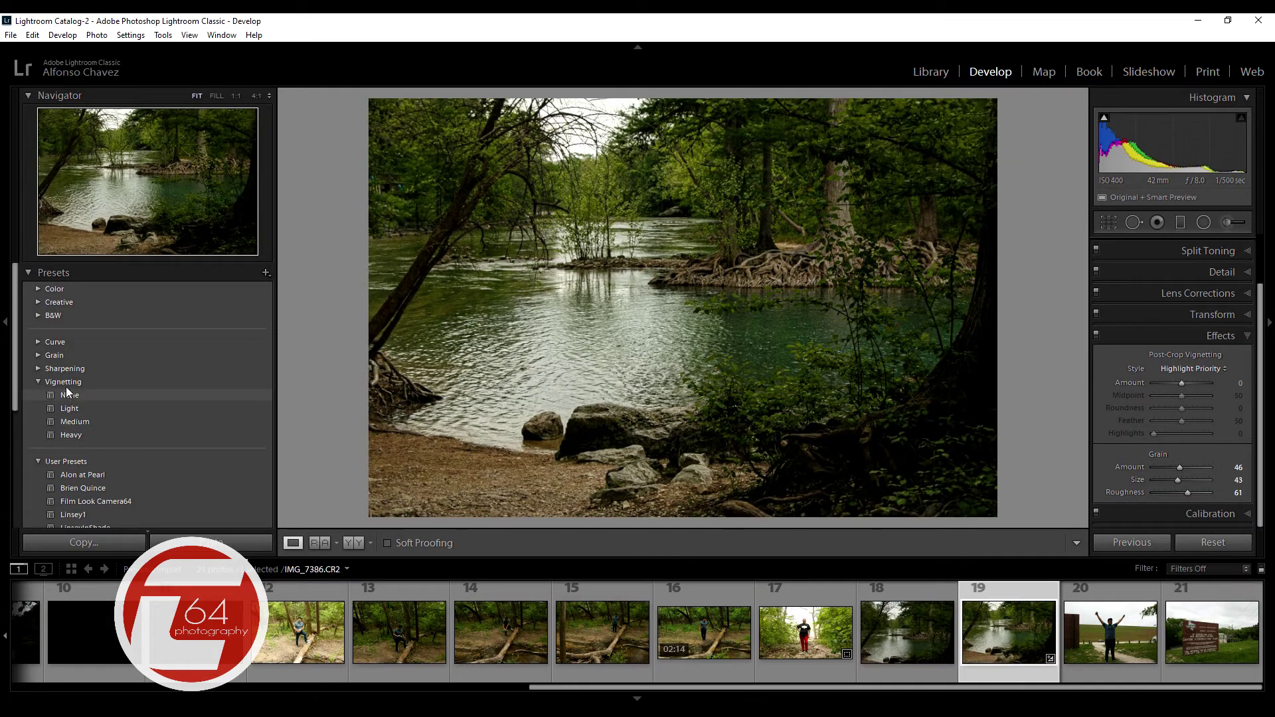
Collapse the Vignetting presets and preview the user presets on the river photo, including the Wedding PRO color and black-and-white ones.
{"action": "left_click", "coordinate": [39, 380]}
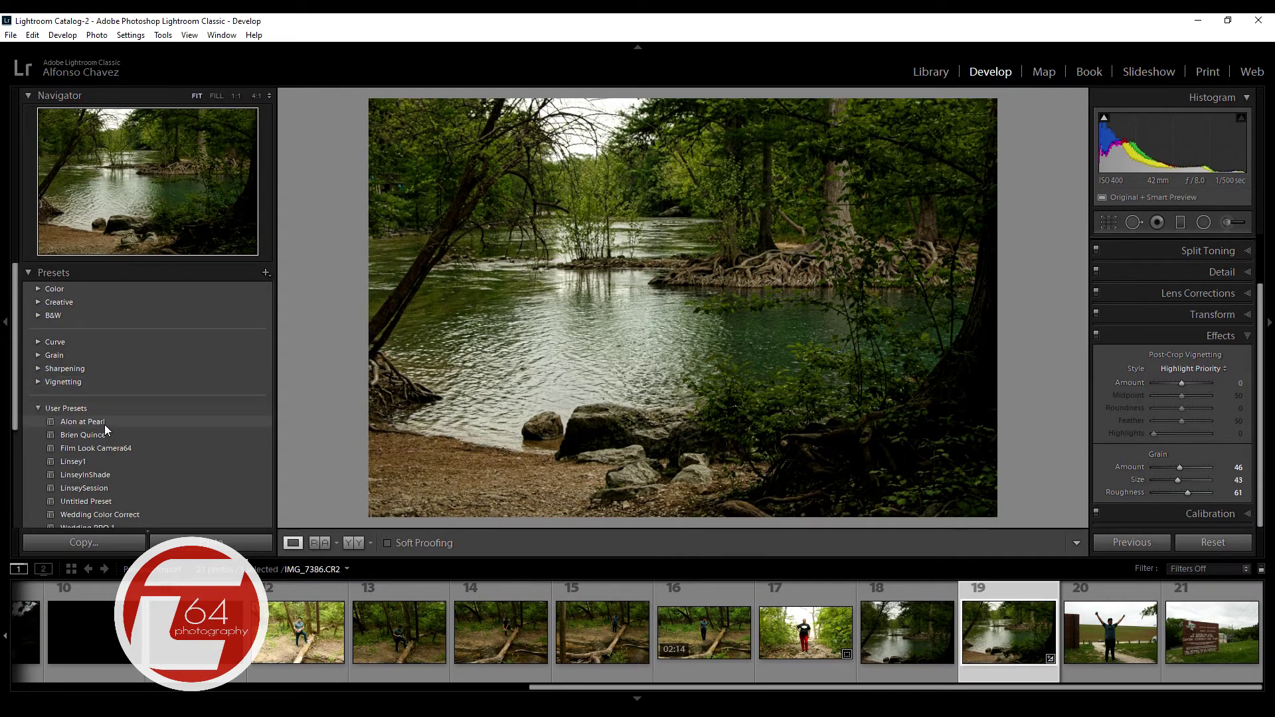
{"action": "scroll", "coordinate": [105, 424], "scroll_direction": "down", "scroll_amount": 1}
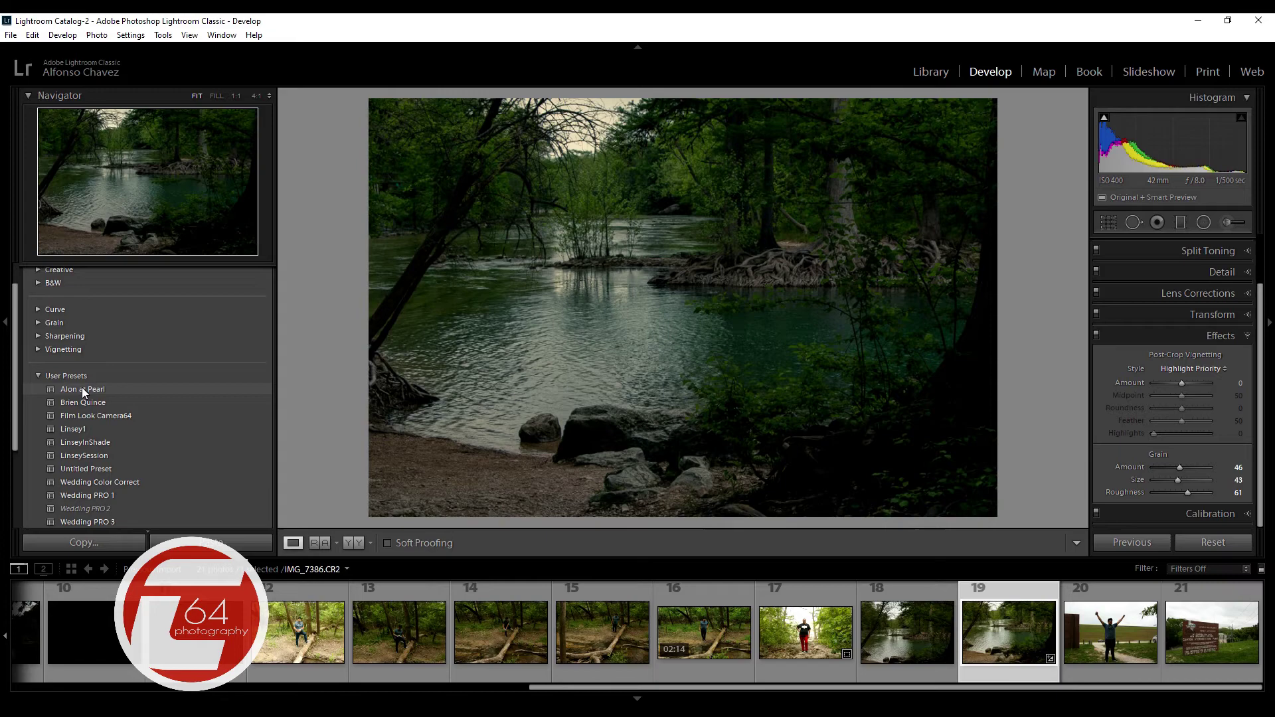
{"action": "left_click", "coordinate": [78, 401]}
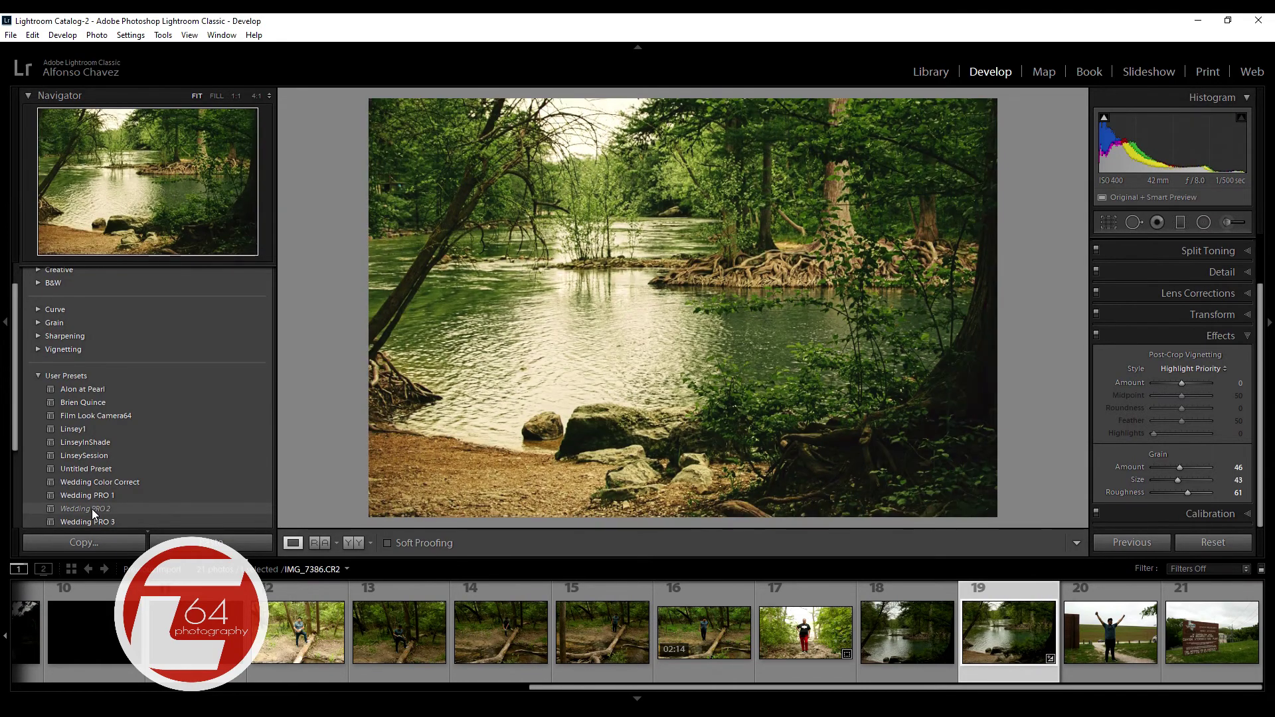
{"action": "scroll", "coordinate": [88, 519], "scroll_direction": "down", "scroll_amount": 1}
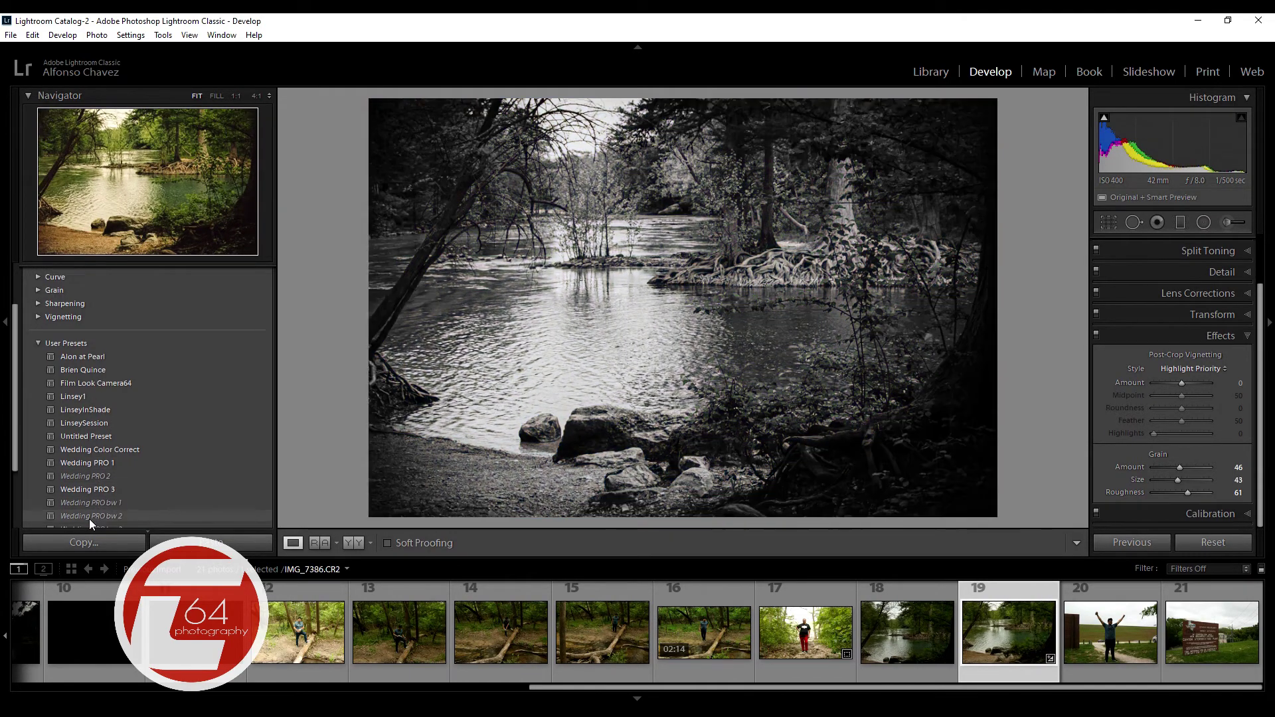
{"action": "scroll", "coordinate": [92, 464], "scroll_direction": "down", "scroll_amount": 2}
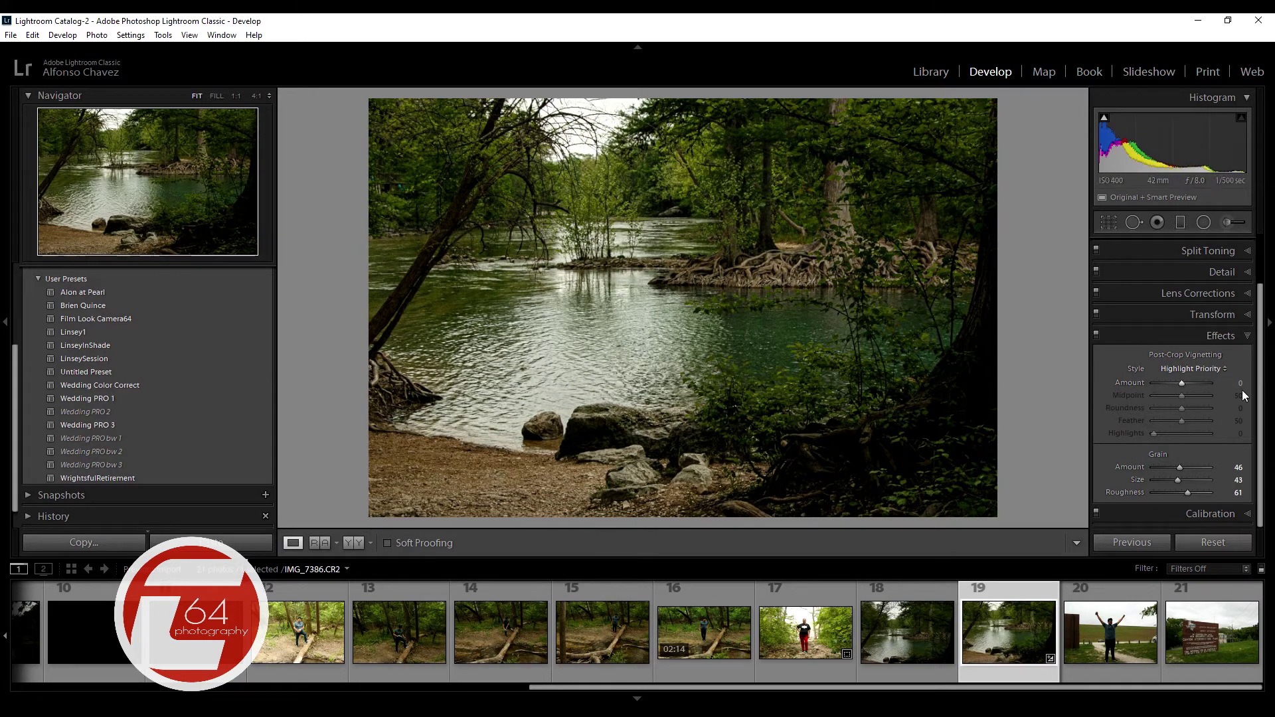
Collapse the Effects settings and slightly raise the black point of the RGB tone curve on IMG_7386.CR2.
{"action": "left_click", "coordinate": [1234, 332]}
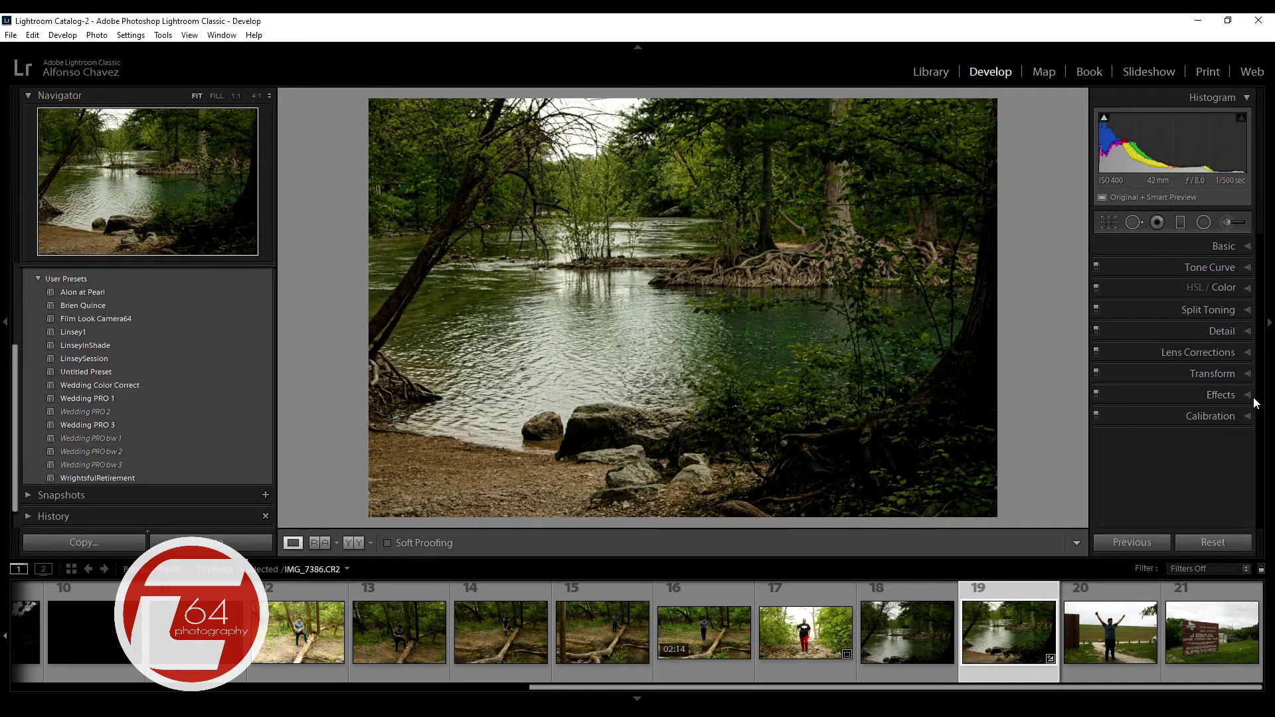
{"action": "left_click", "coordinate": [1247, 267]}
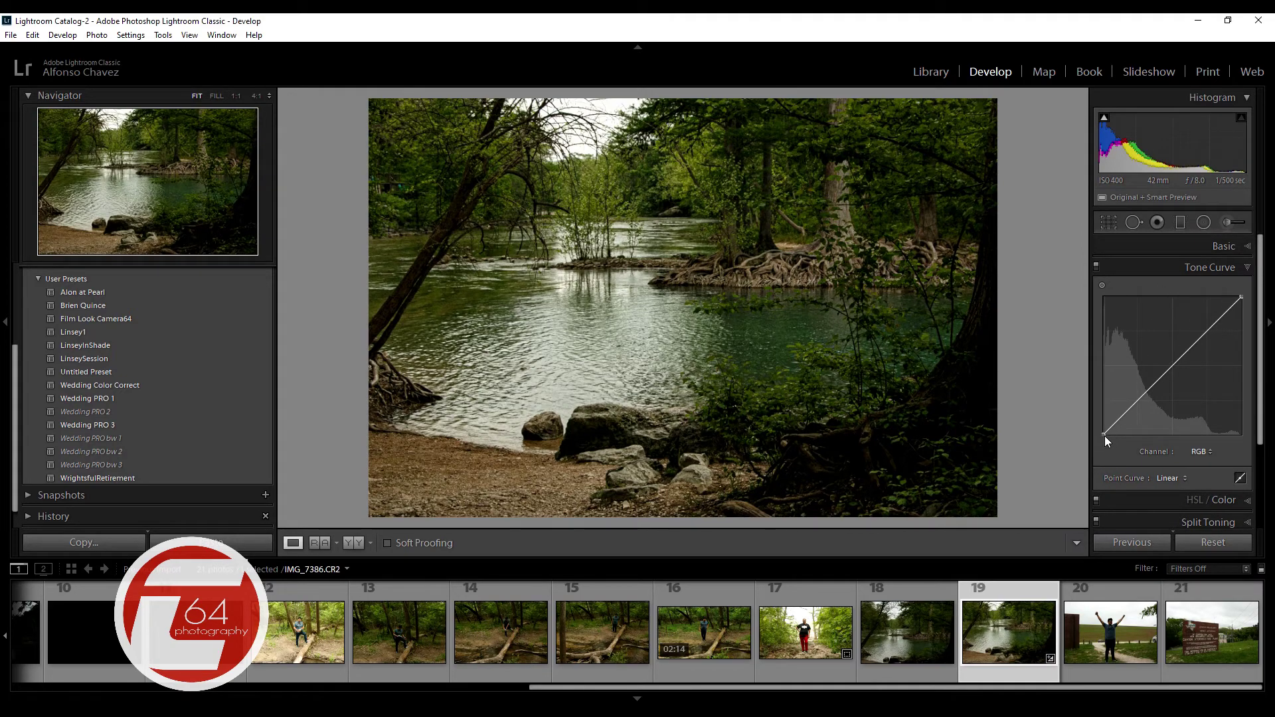
{"action": "left_click_drag", "start_coordinate": [1109, 438], "coordinate": [1101, 435]}
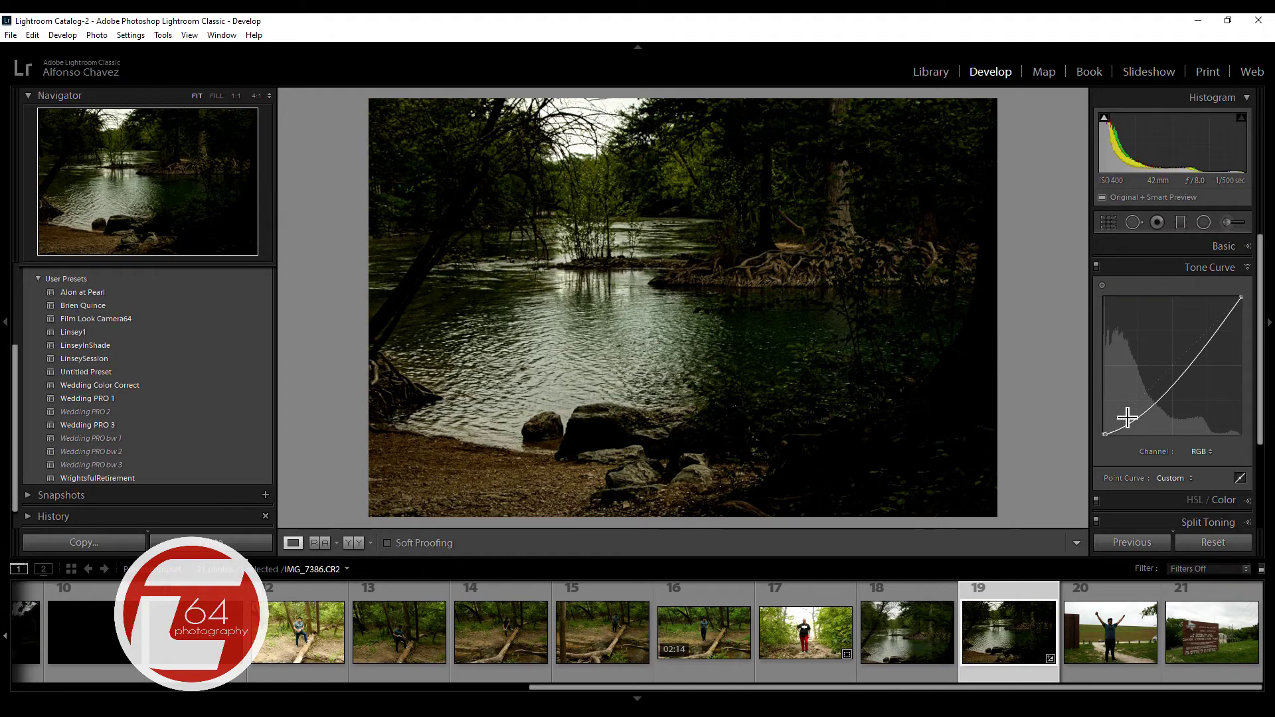
{"action": "key", "text": "ctrl+z"}
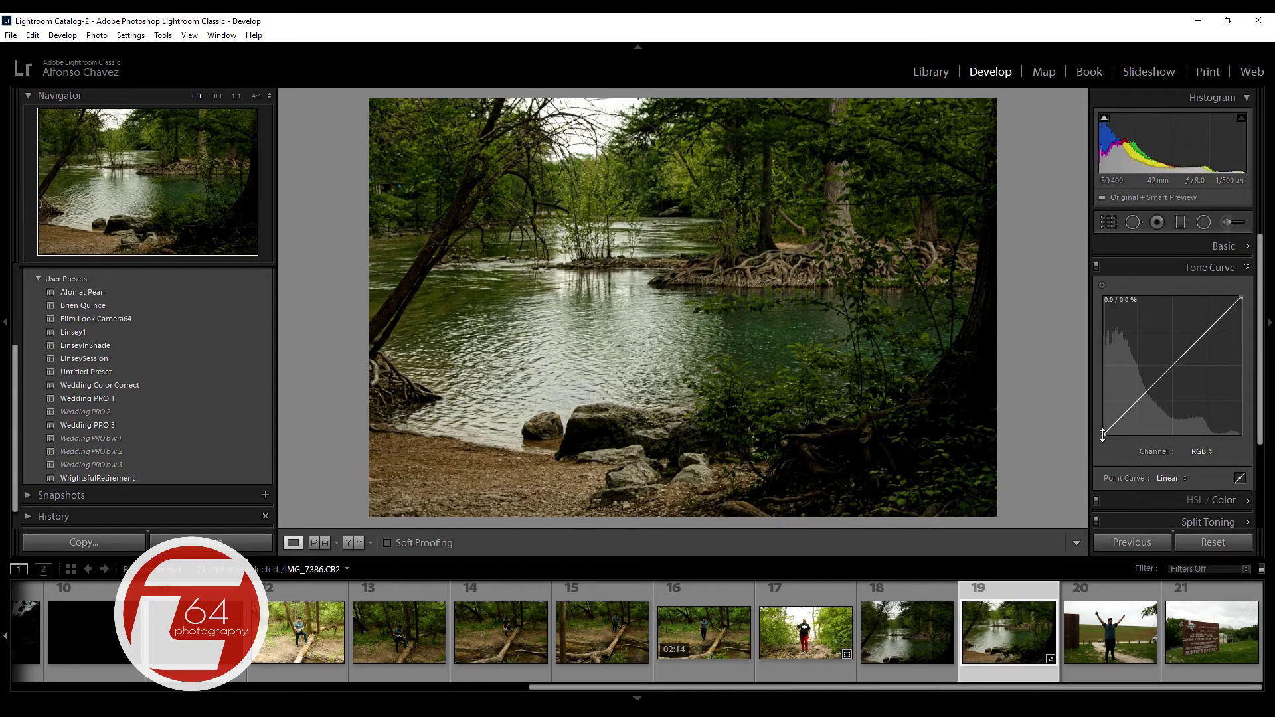
{"action": "left_click_drag", "start_coordinate": [1103, 437], "coordinate": [1101, 429]}
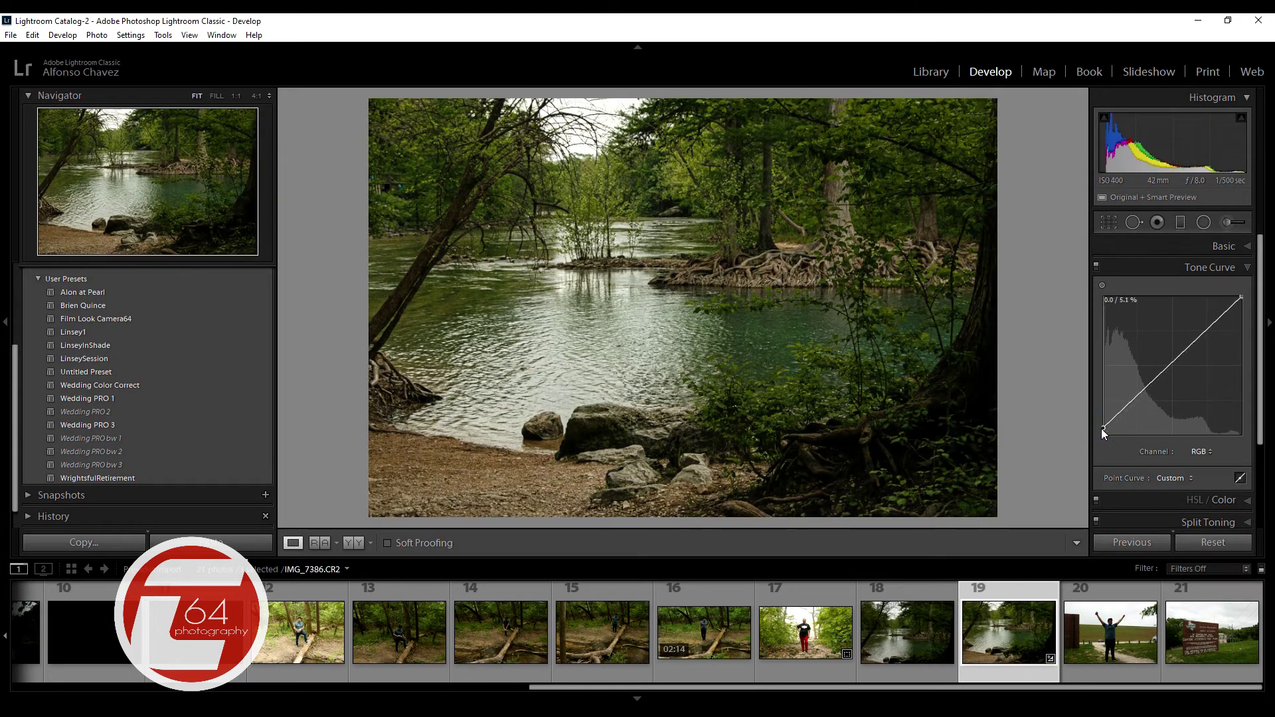
{"action": "left_click_drag", "start_coordinate": [1100, 427], "coordinate": [1099, 429]}
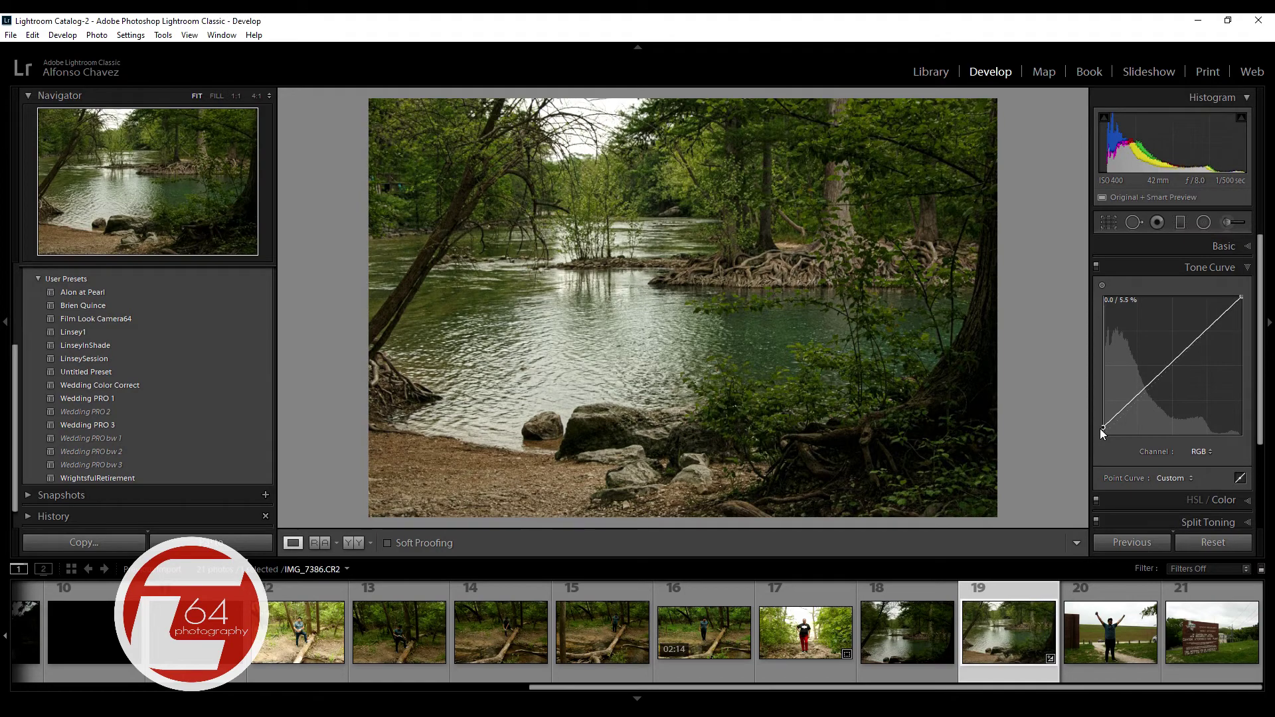
{"action": "left_click_drag", "start_coordinate": [1097, 428], "coordinate": [1087, 432]}
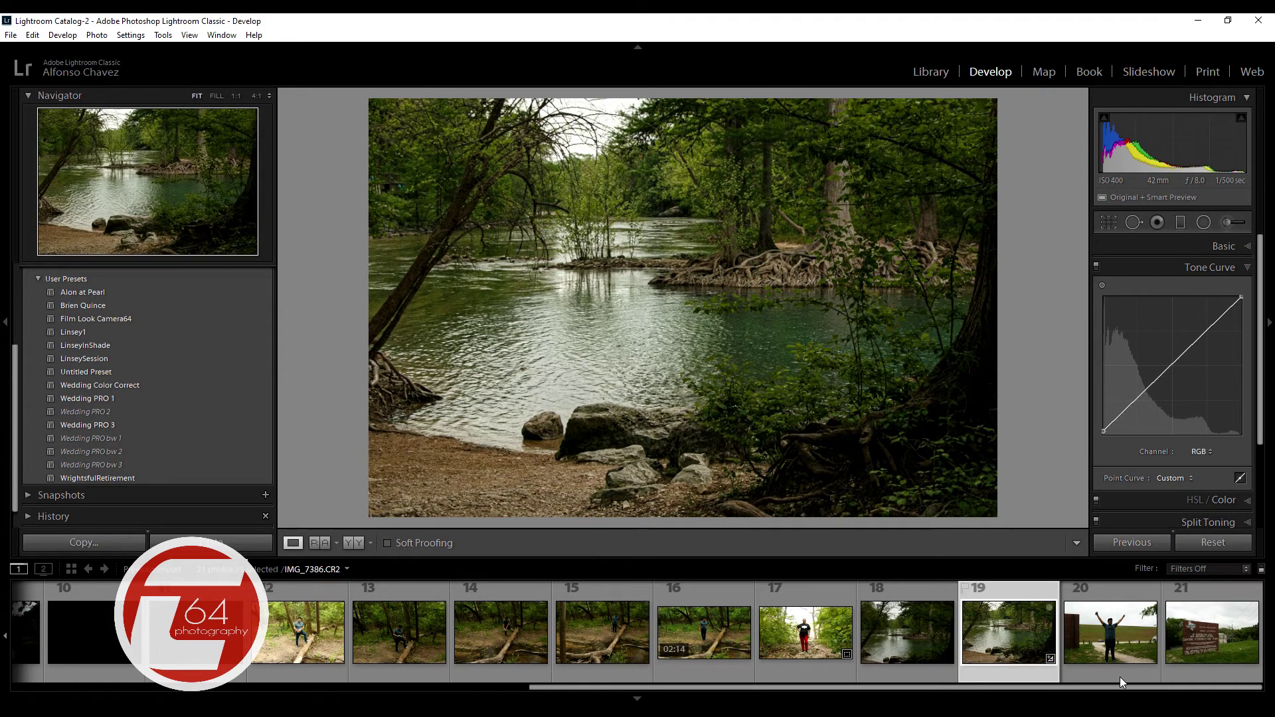
Raise the black point of the RGB tone curve on IMG_7375.CR2 to fade its shadows.
{"action": "left_click", "coordinate": [1200, 652]}
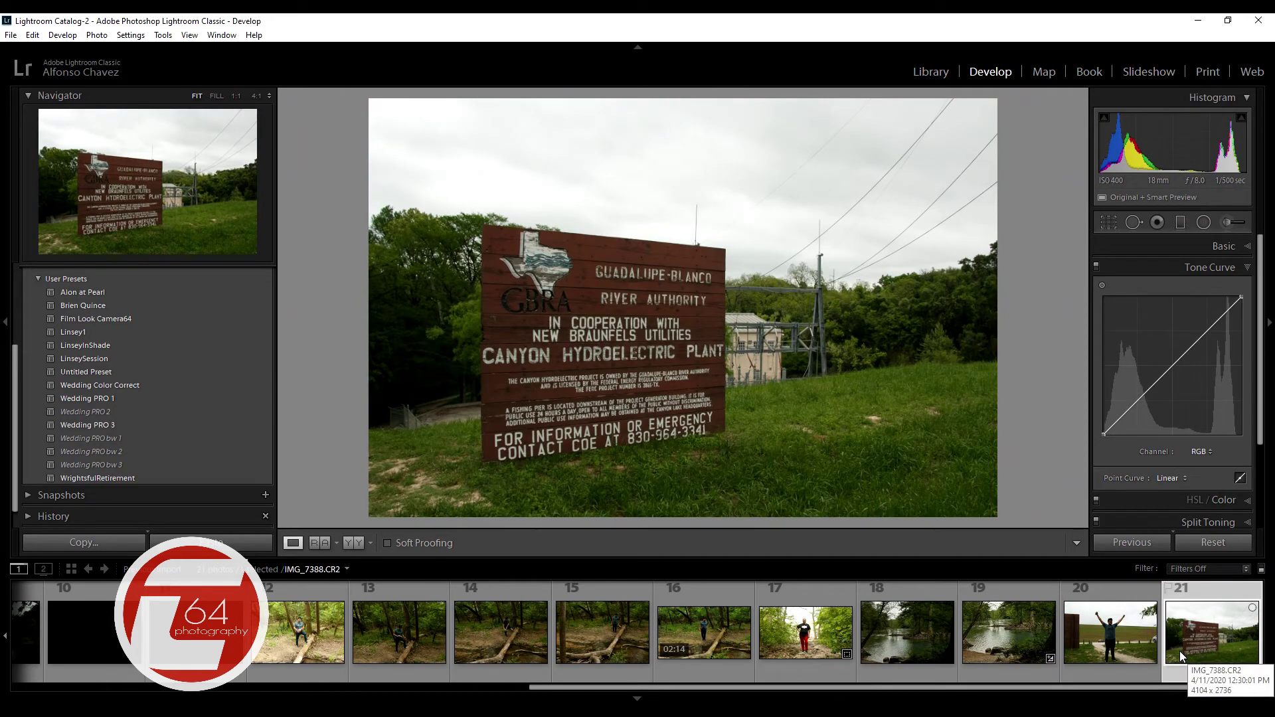
{"action": "left_click", "coordinate": [982, 672]}
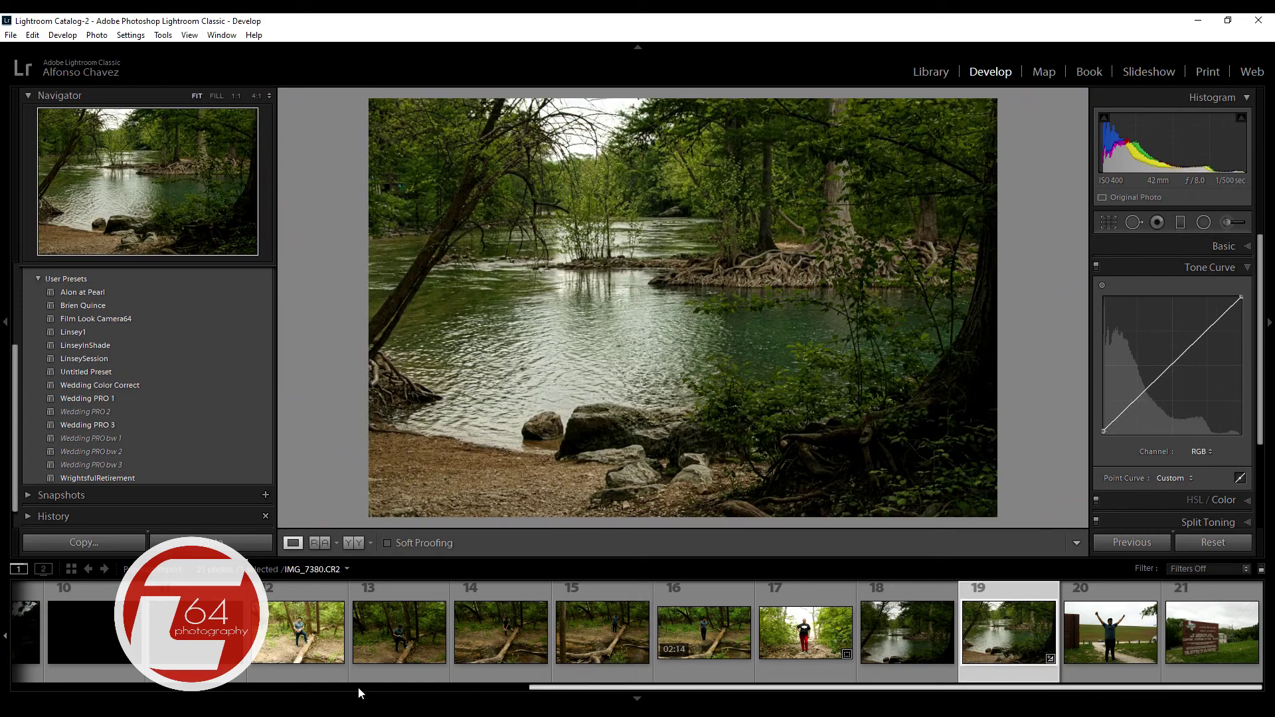
{"action": "scroll", "coordinate": [437, 628], "scroll_direction": "up", "scroll_amount": 4}
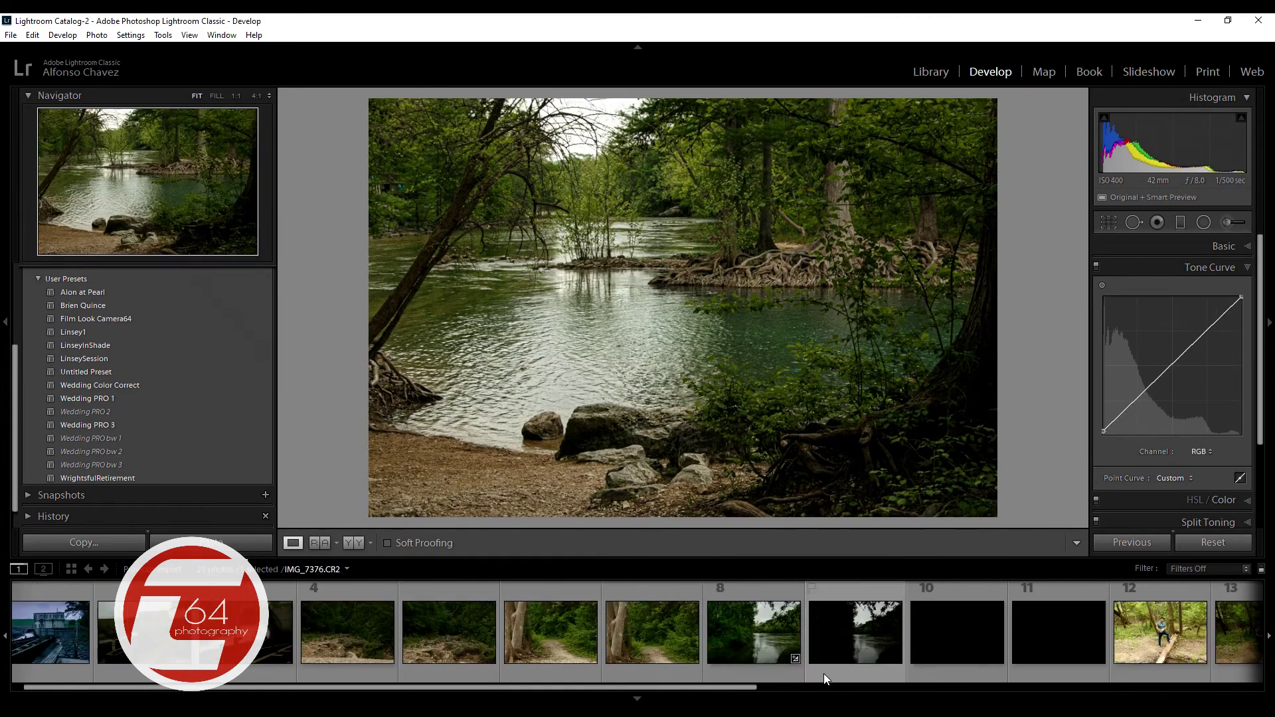
{"action": "left_click", "coordinate": [743, 643]}
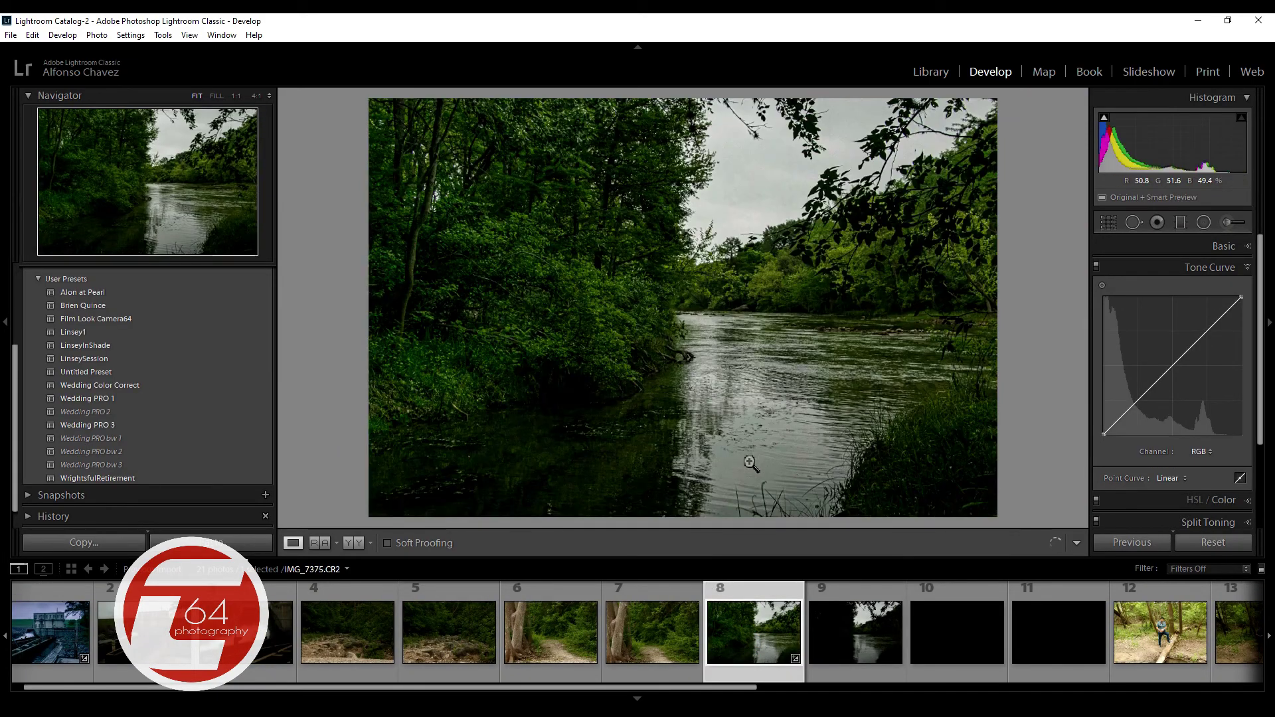
{"action": "left_click_drag", "start_coordinate": [1102, 433], "coordinate": [1096, 428]}
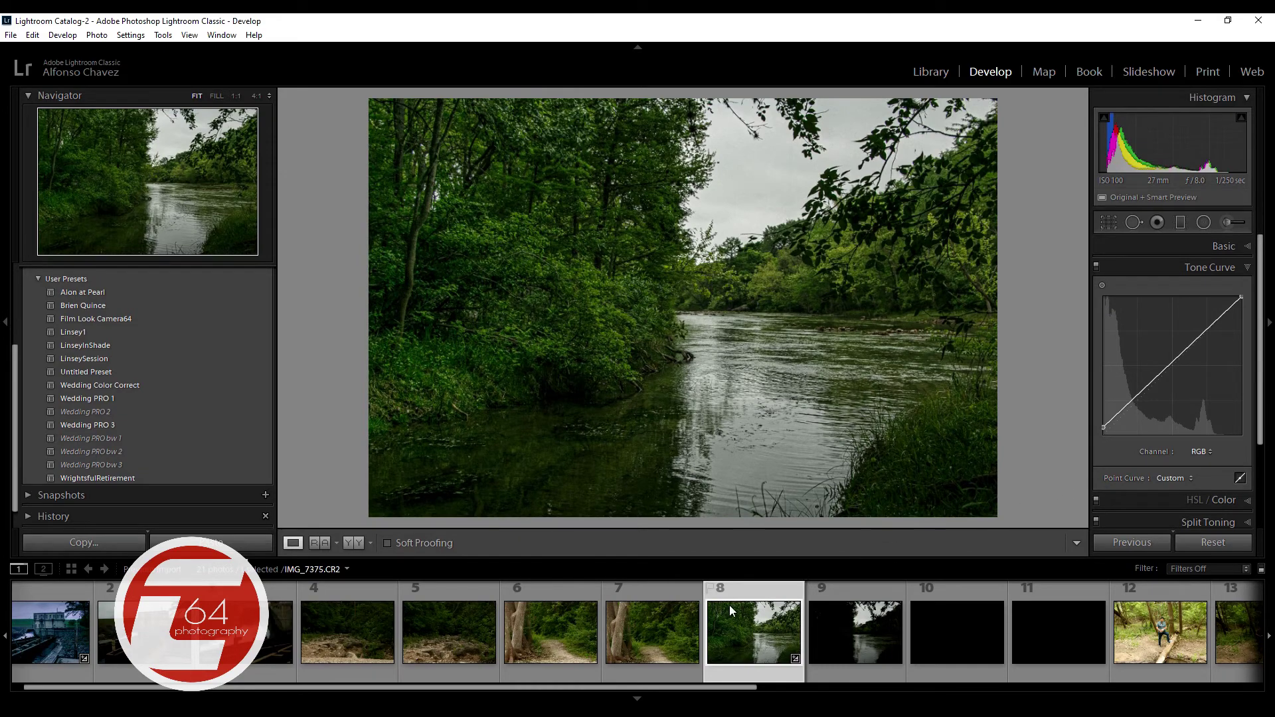
Raise the black point of the RGB tone curve slightly on the power plant photo IMG_7368.CR2.
{"action": "scroll", "coordinate": [589, 664], "scroll_direction": "up", "scroll_amount": 1}
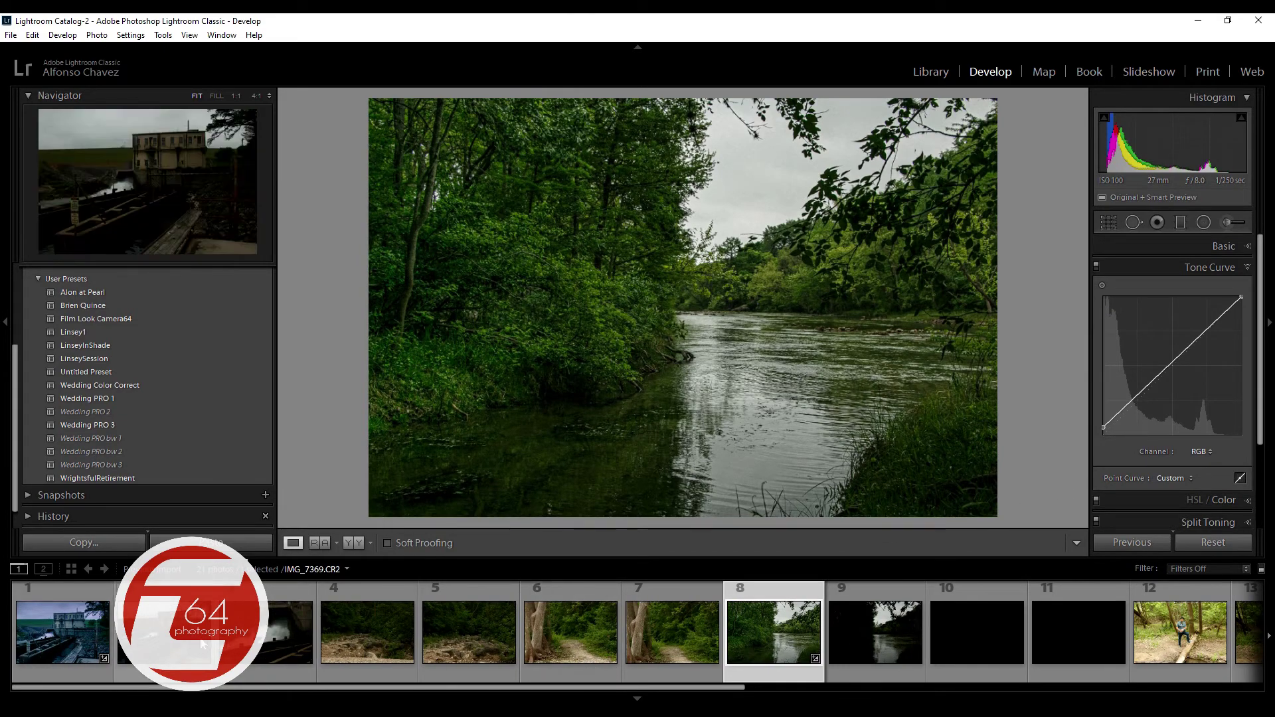
{"action": "left_click", "coordinate": [69, 638]}
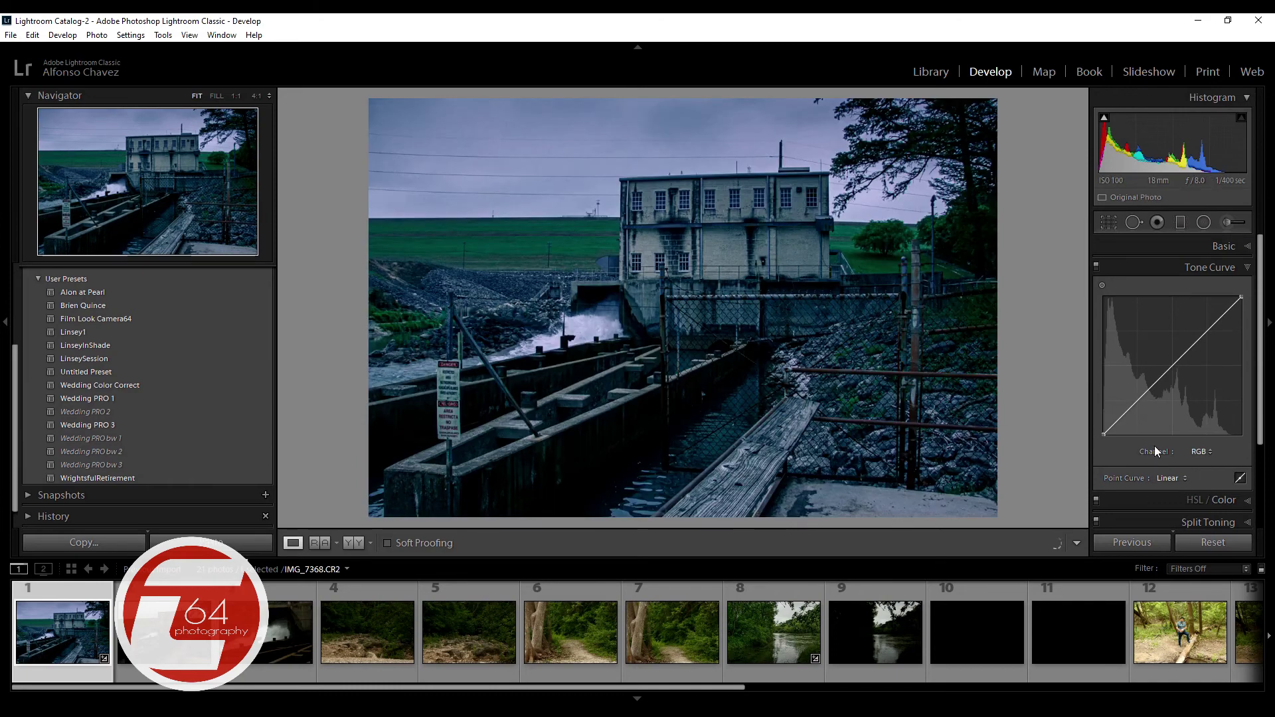
{"action": "mouse_move", "coordinate": [1103, 433]}
{"action": "left_mouse_down"}
{"action": "mouse_move", "coordinate": [1090, 426]}
{"action": "mouse_move", "coordinate": [1109, 445]}
{"action": "mouse_move", "coordinate": [1085, 432]}
{"action": "left_mouse_up"}
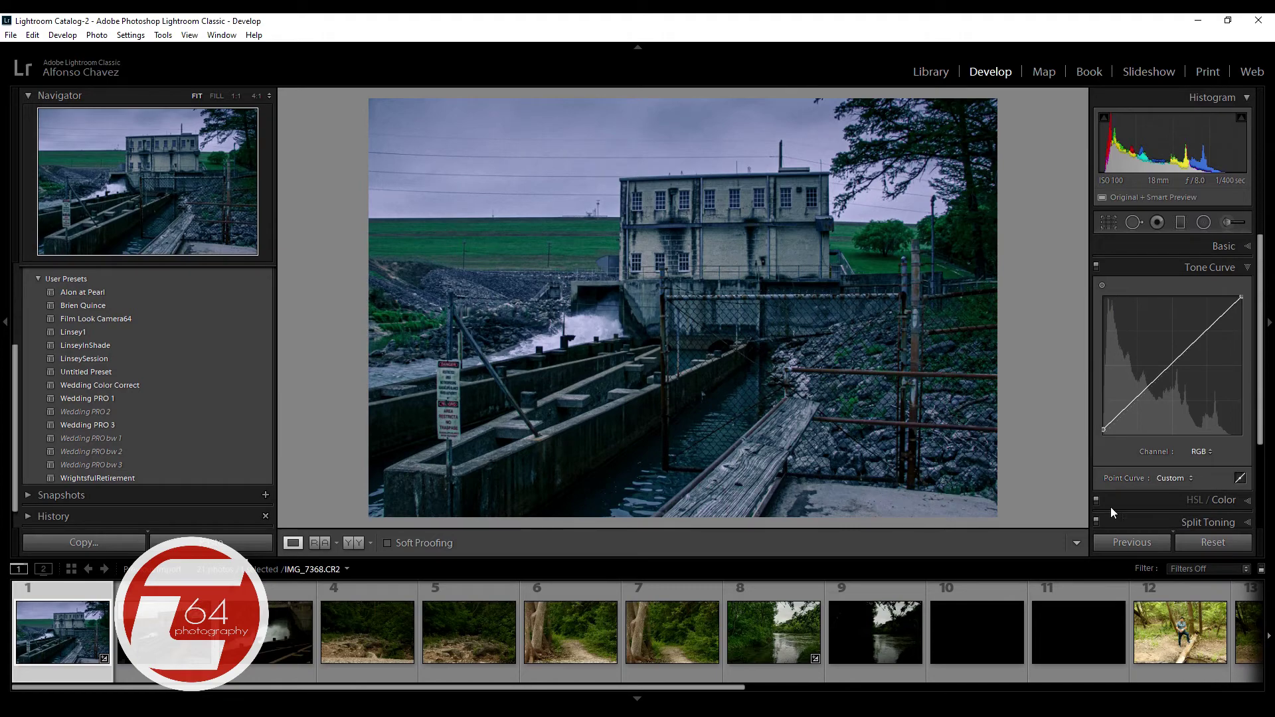
On the sign photo IMG_7388.CR2, lower the RGB tone curve's white point and raise its black point to 7.1 %.
{"action": "scroll", "coordinate": [711, 632], "scroll_direction": "down", "scroll_amount": 5}
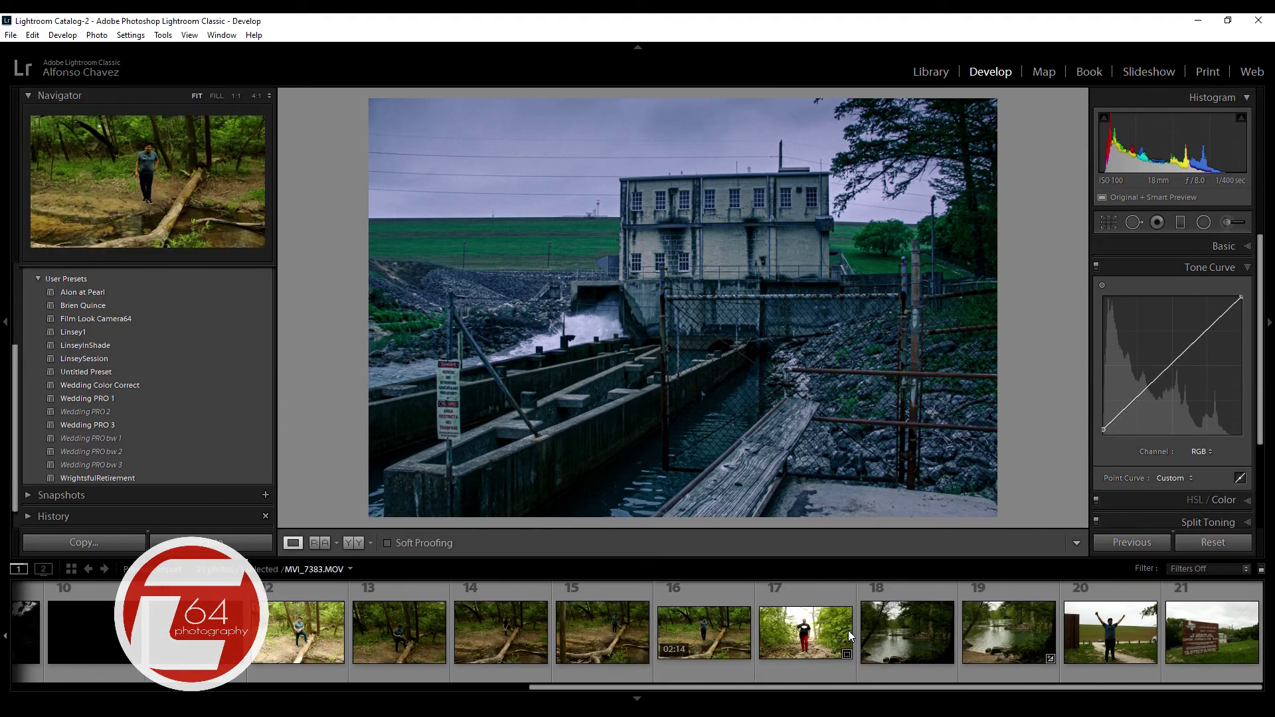
{"action": "left_click", "coordinate": [1185, 632]}
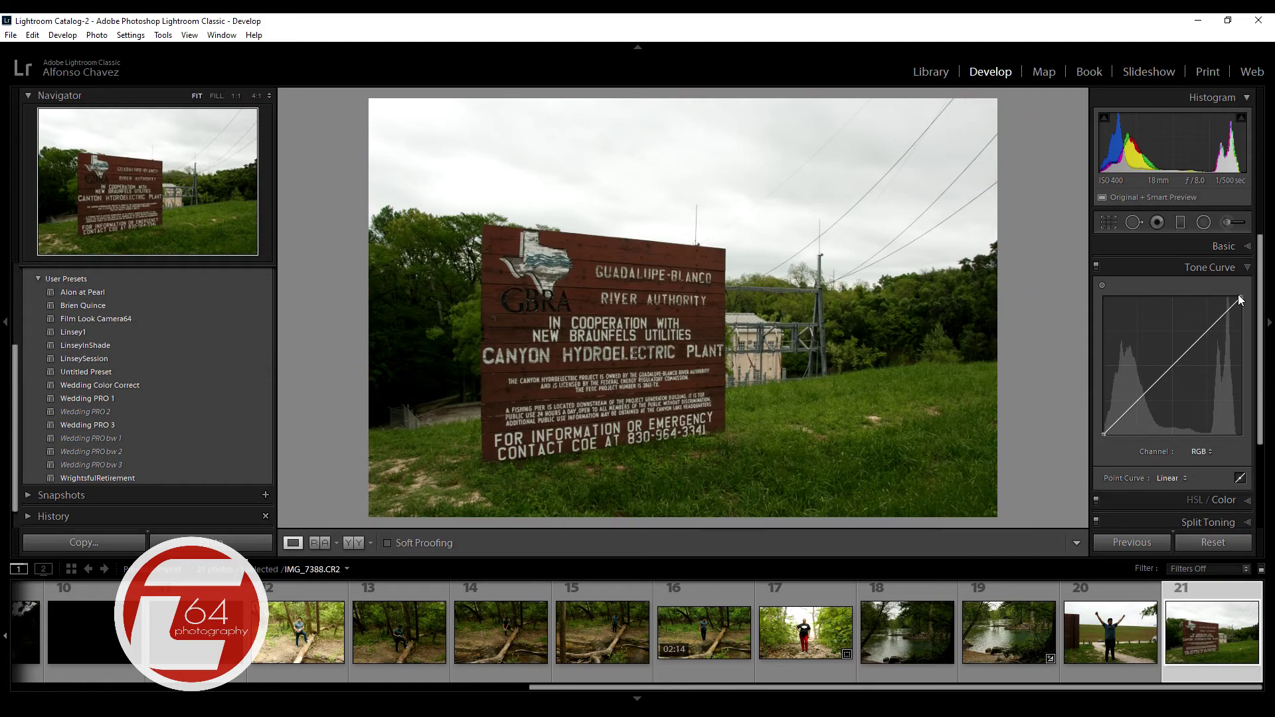
{"action": "left_click_drag", "start_coordinate": [1242, 297], "coordinate": [1270, 324]}
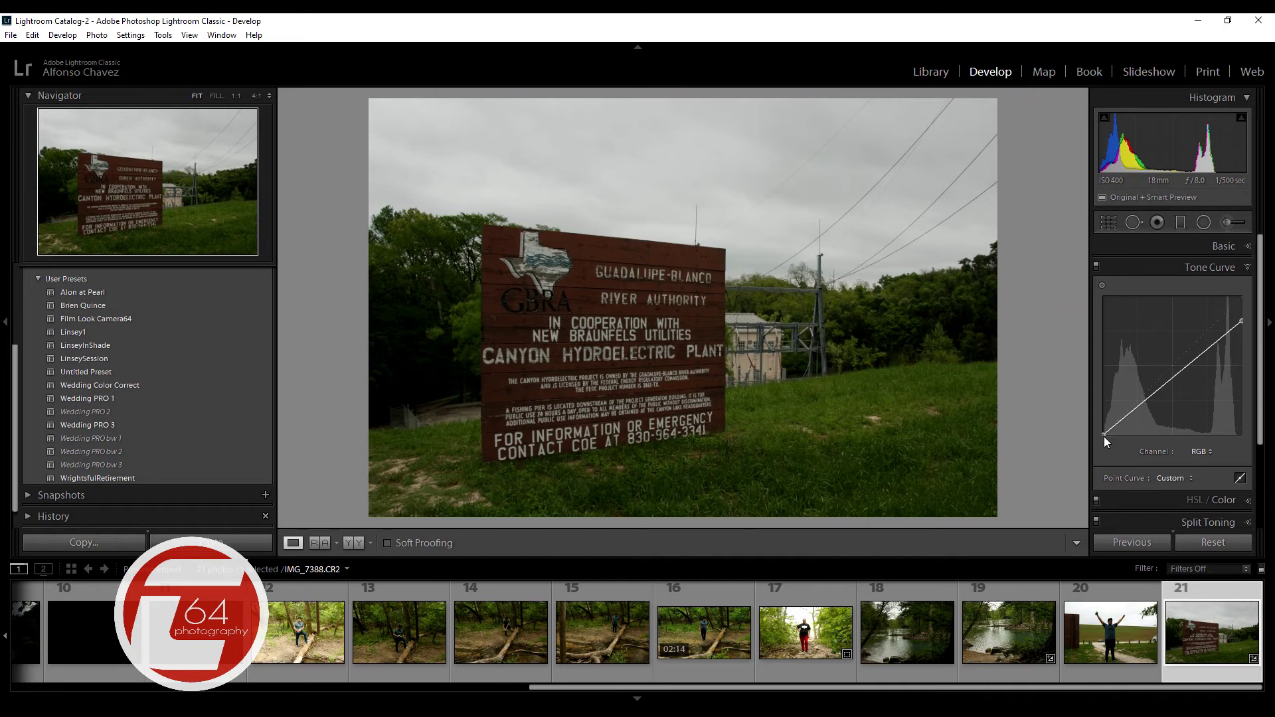
{"action": "left_click_drag", "start_coordinate": [1104, 435], "coordinate": [1086, 427]}
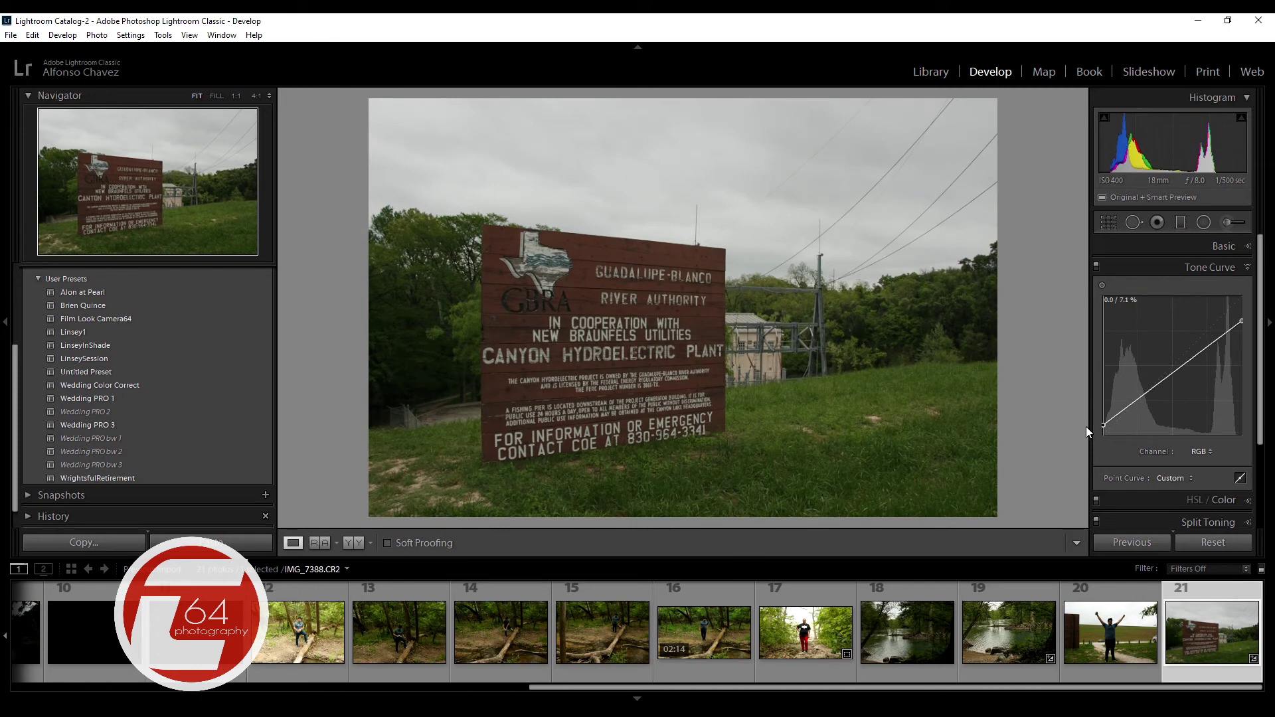
Shape the sign photo's tone curve into a soft S with a shadow point and a highlight point at about 67 / 64 %.
{"action": "left_click", "coordinate": [1151, 391]}
{"action": "left_click_drag", "start_coordinate": [1152, 392], "coordinate": [1145, 385]}
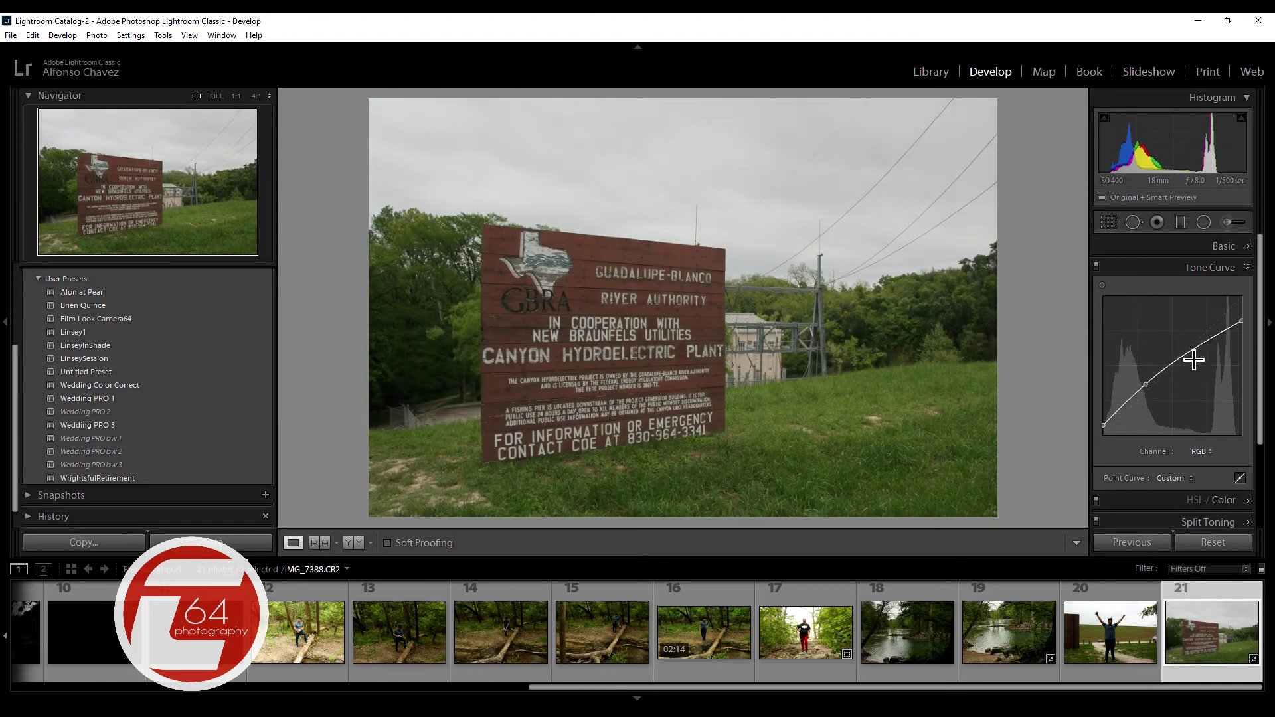
{"action": "left_click_drag", "start_coordinate": [1198, 348], "coordinate": [1196, 345]}
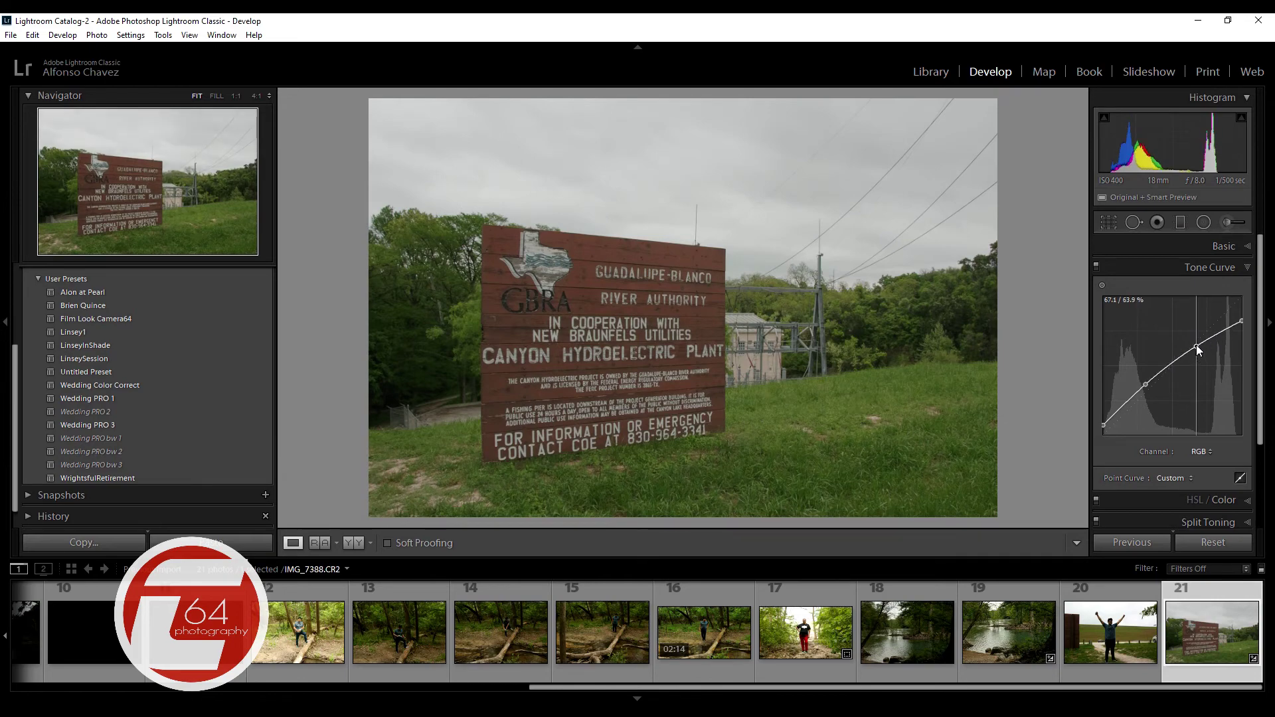
{"action": "left_click_drag", "start_coordinate": [1146, 389], "coordinate": [1150, 394]}
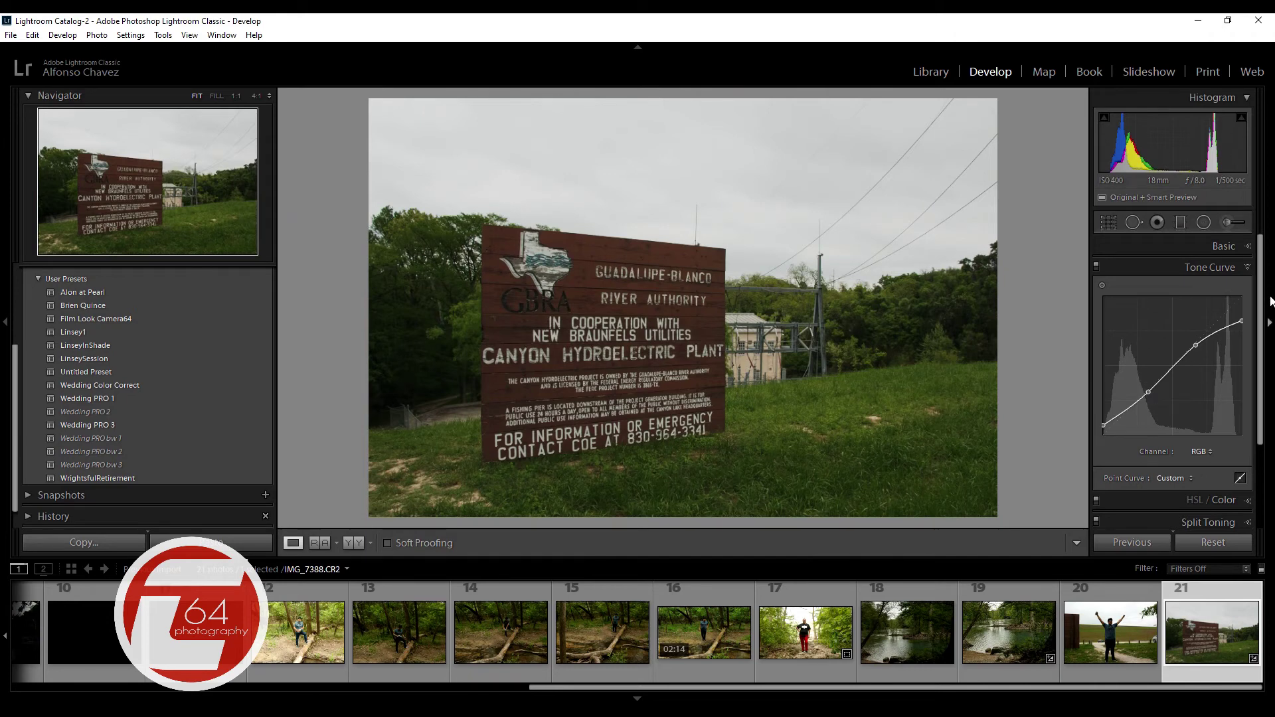
Lower the curve's white end further on the sign photo and set the shadow point to 33.3 / 31.8 %.
{"action": "left_click_drag", "start_coordinate": [1244, 325], "coordinate": [1245, 353]}
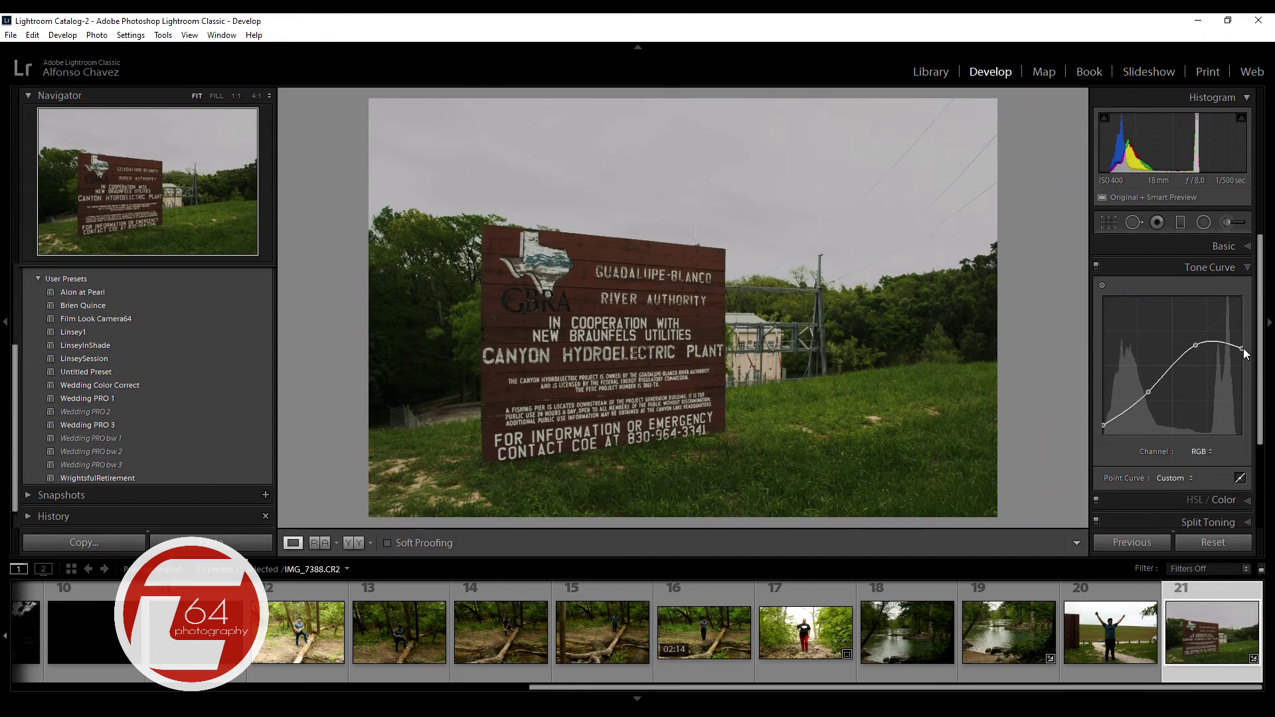
{"action": "left_click", "coordinate": [1149, 393]}
{"action": "left_click_drag", "start_coordinate": [1149, 394], "coordinate": [1145, 393]}
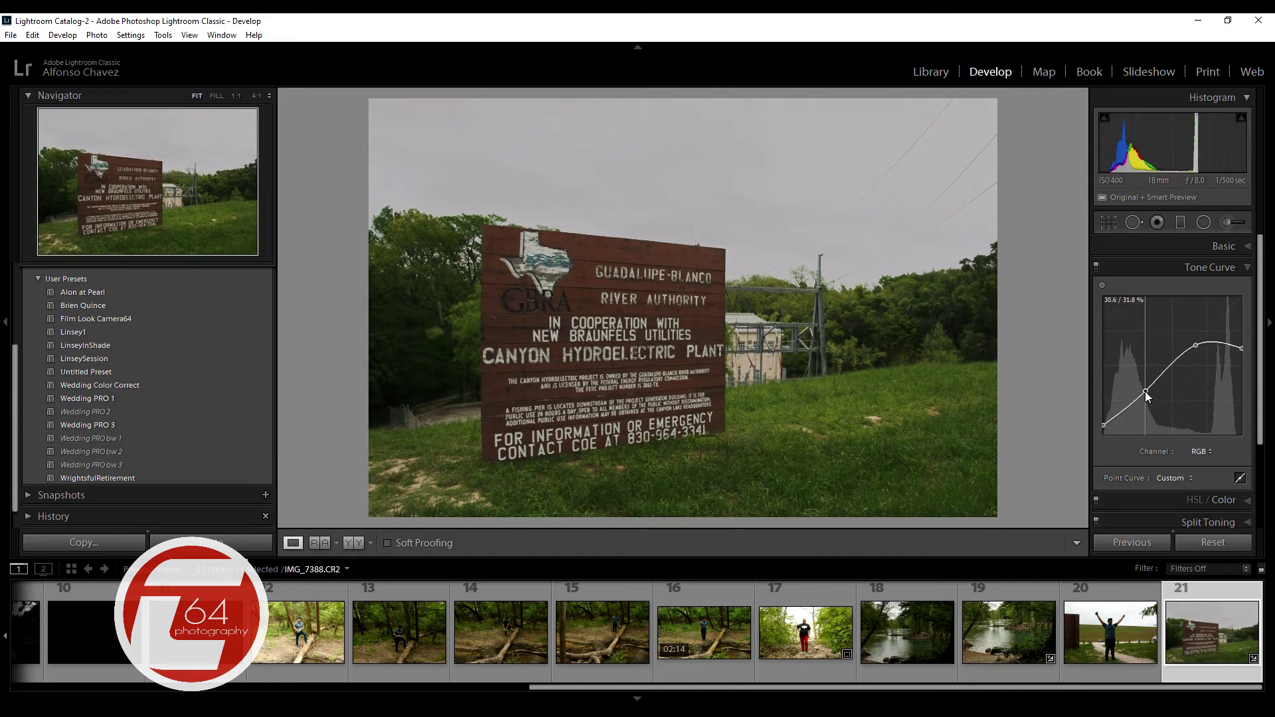
{"action": "left_click_drag", "start_coordinate": [1146, 391], "coordinate": [1150, 391]}
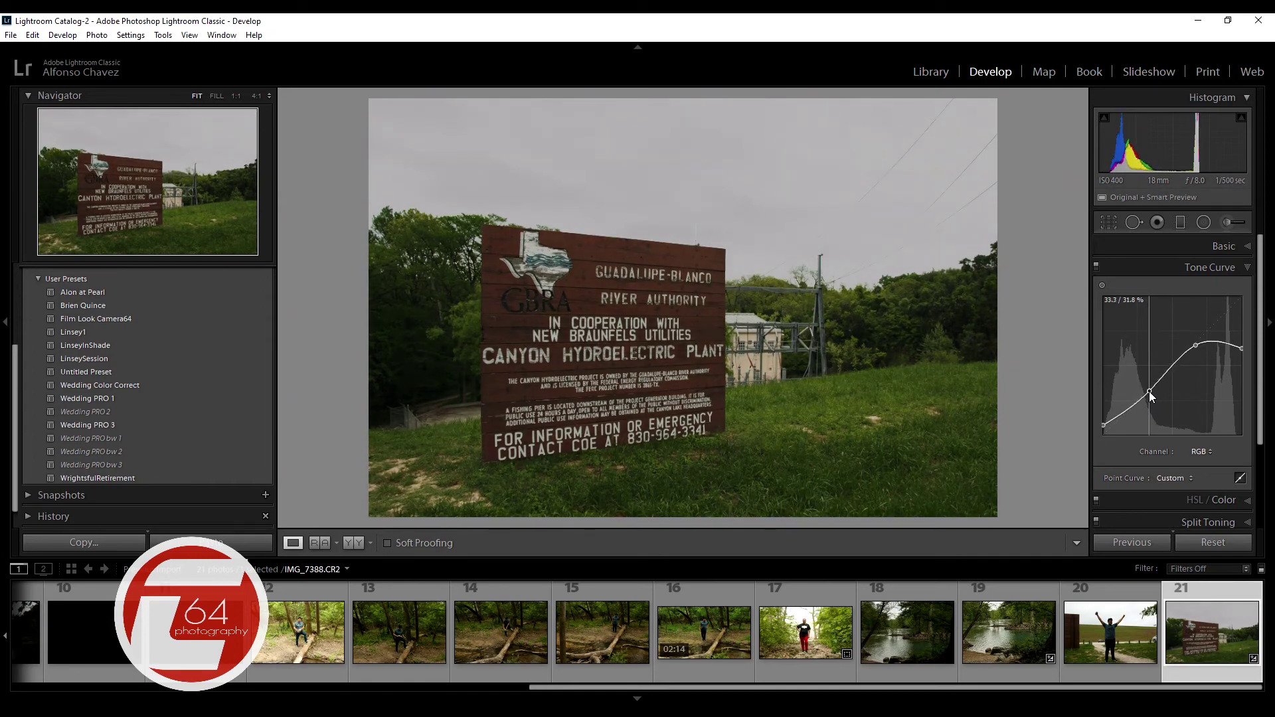
{"action": "left_click", "coordinate": [549, 322]}
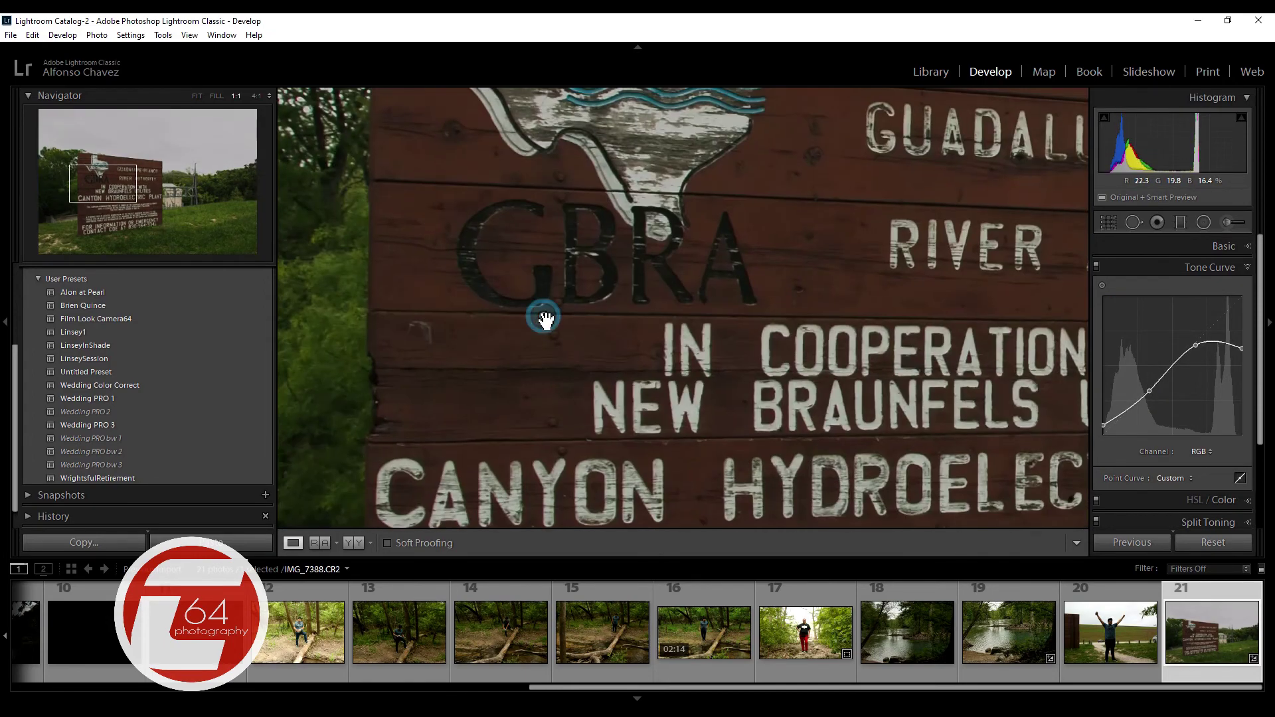
{"action": "left_click", "coordinate": [795, 359]}
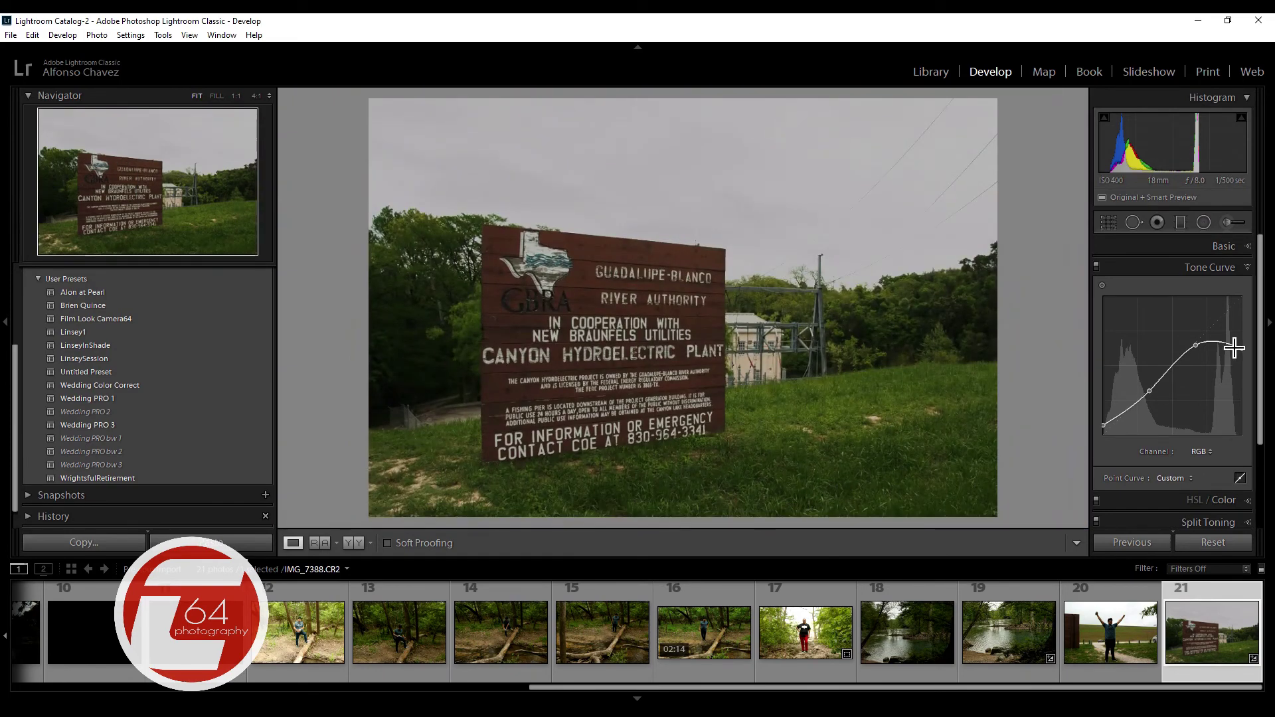
Set the sign photo's contrast to +12 in the basic adjustments.
{"action": "left_click", "coordinate": [1249, 265]}
{"action": "left_click", "coordinate": [1244, 246]}
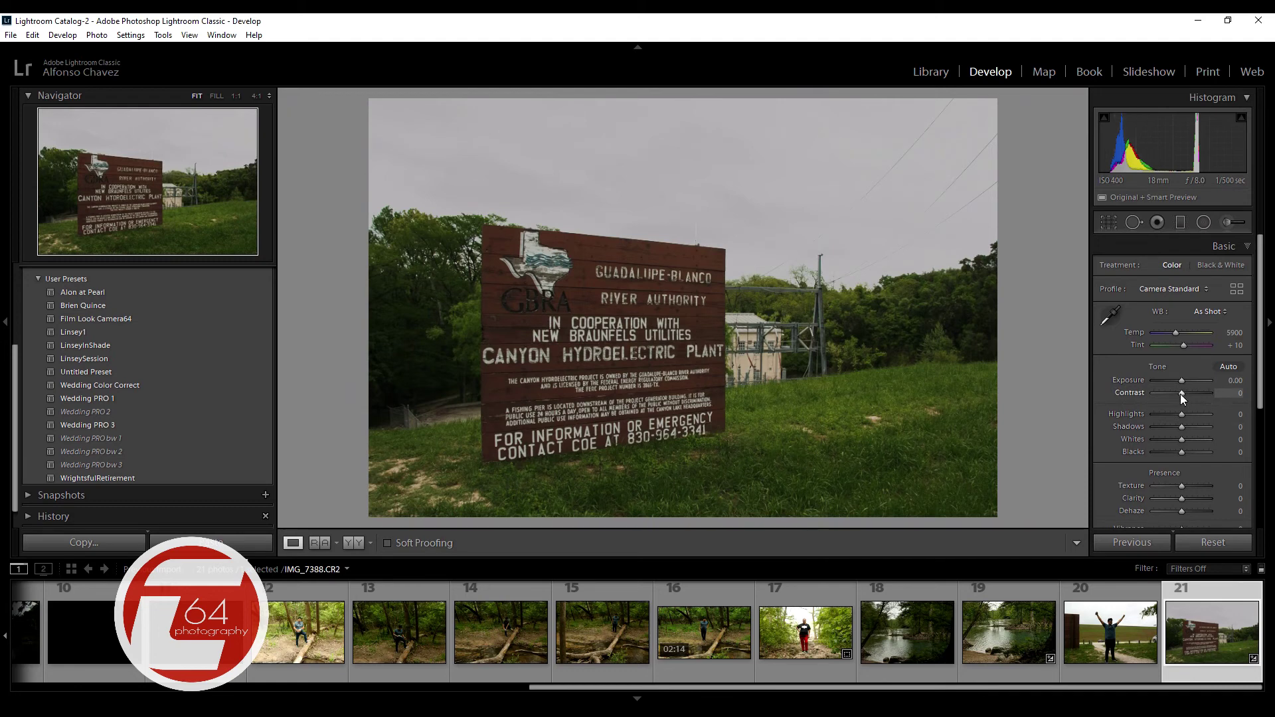
{"action": "left_click_drag", "start_coordinate": [1182, 391], "coordinate": [1190, 392]}
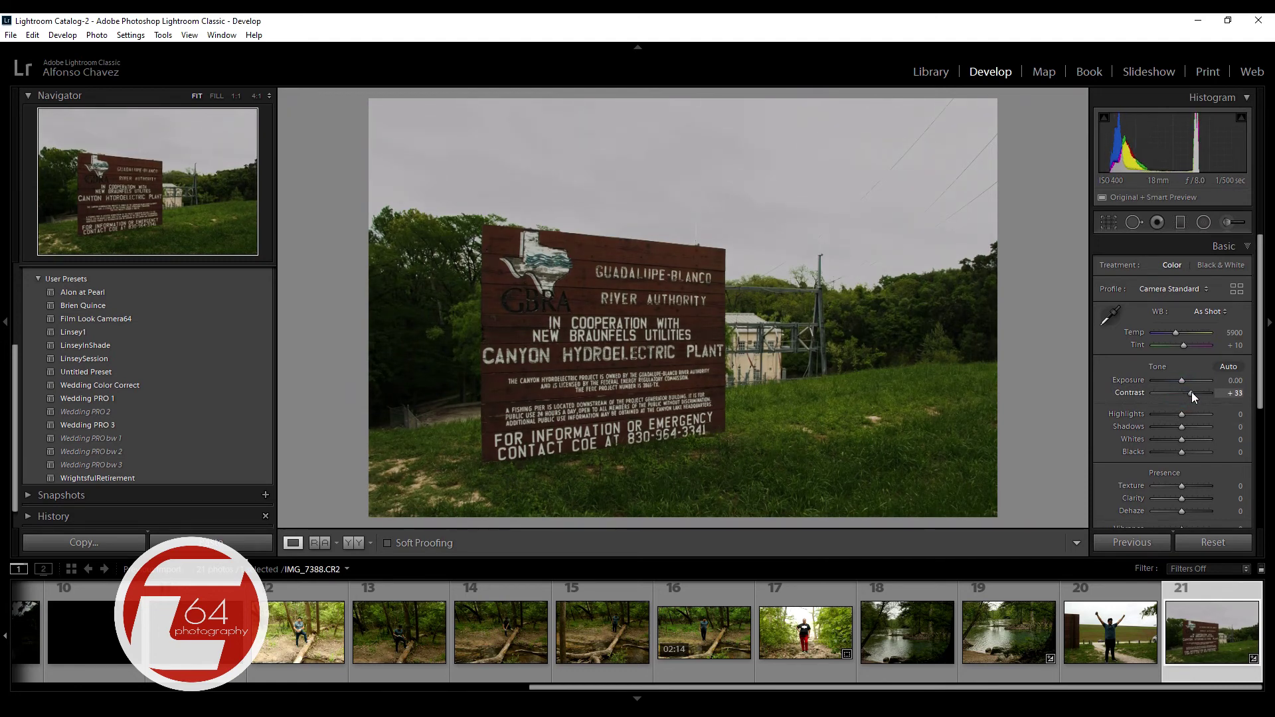
{"action": "left_click_drag", "start_coordinate": [1190, 392], "coordinate": [1188, 392]}
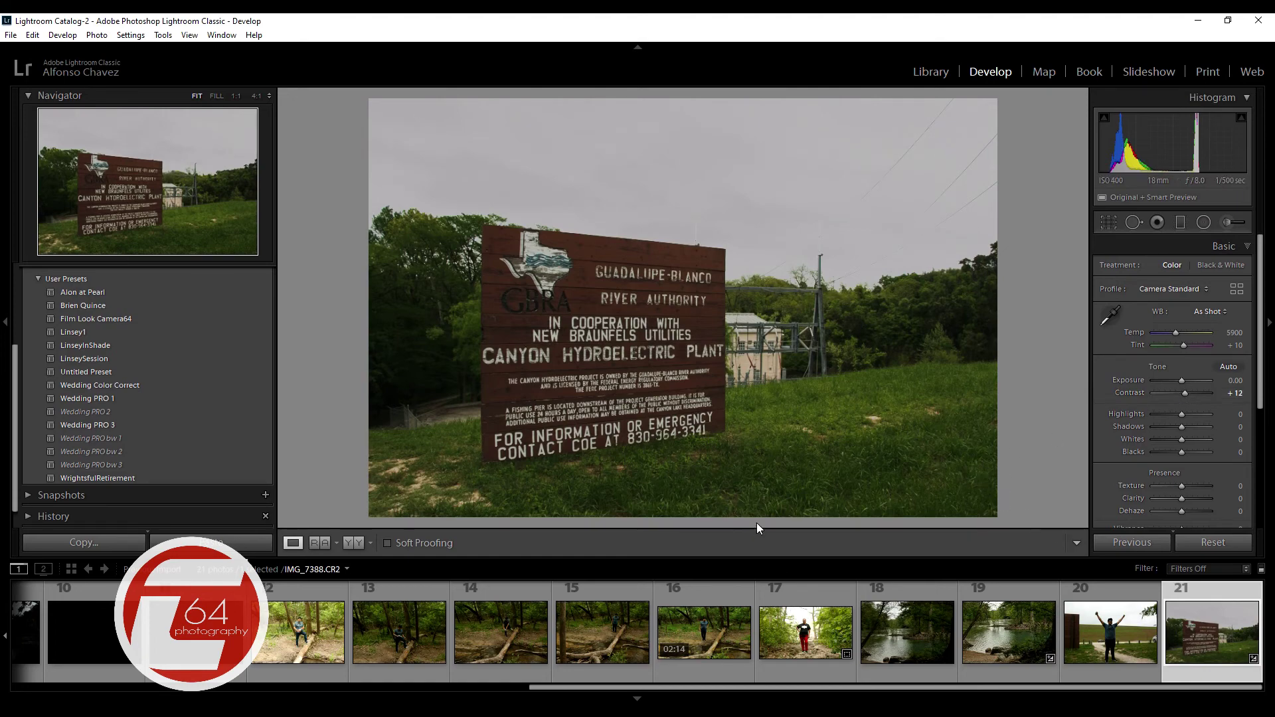
Select the four edited photos IMG_7368, IMG_7375, IMG_7386 and IMG_7388 together and export them with the previous export settings.
{"action": "scroll", "coordinate": [425, 657], "scroll_direction": "up", "scroll_amount": 5}
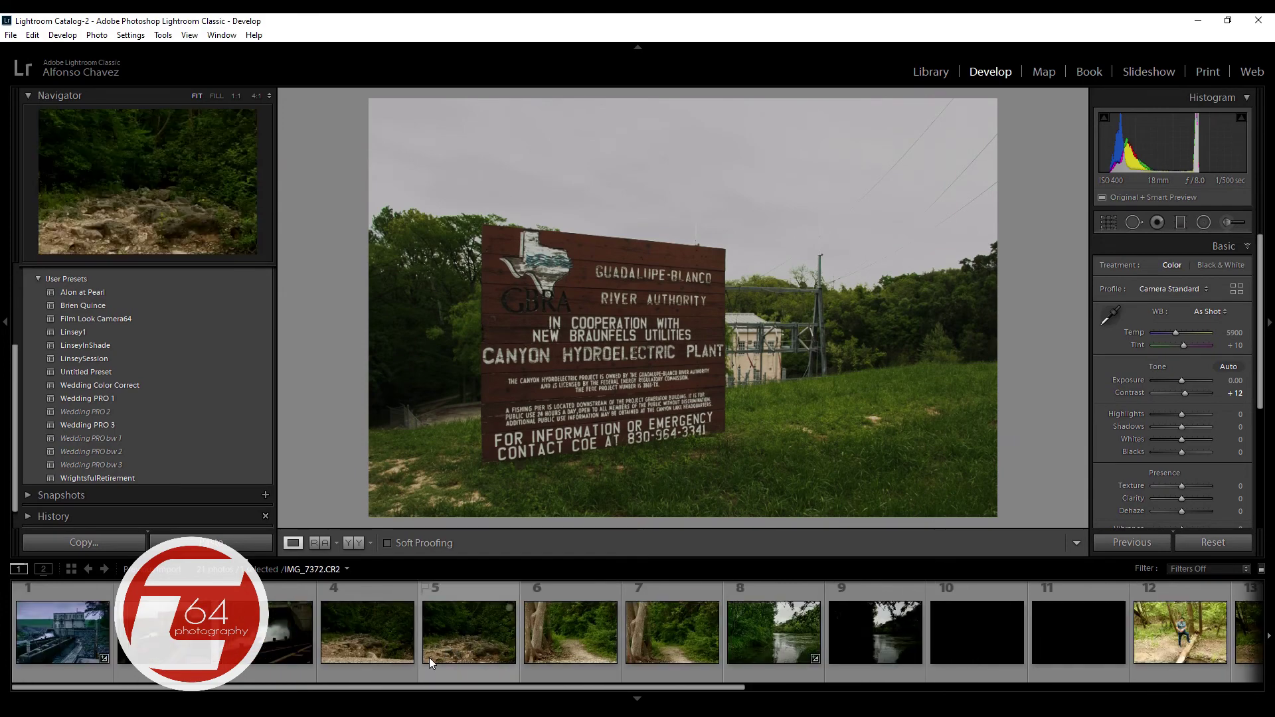
{"action": "left_click", "coordinate": [61, 643]}
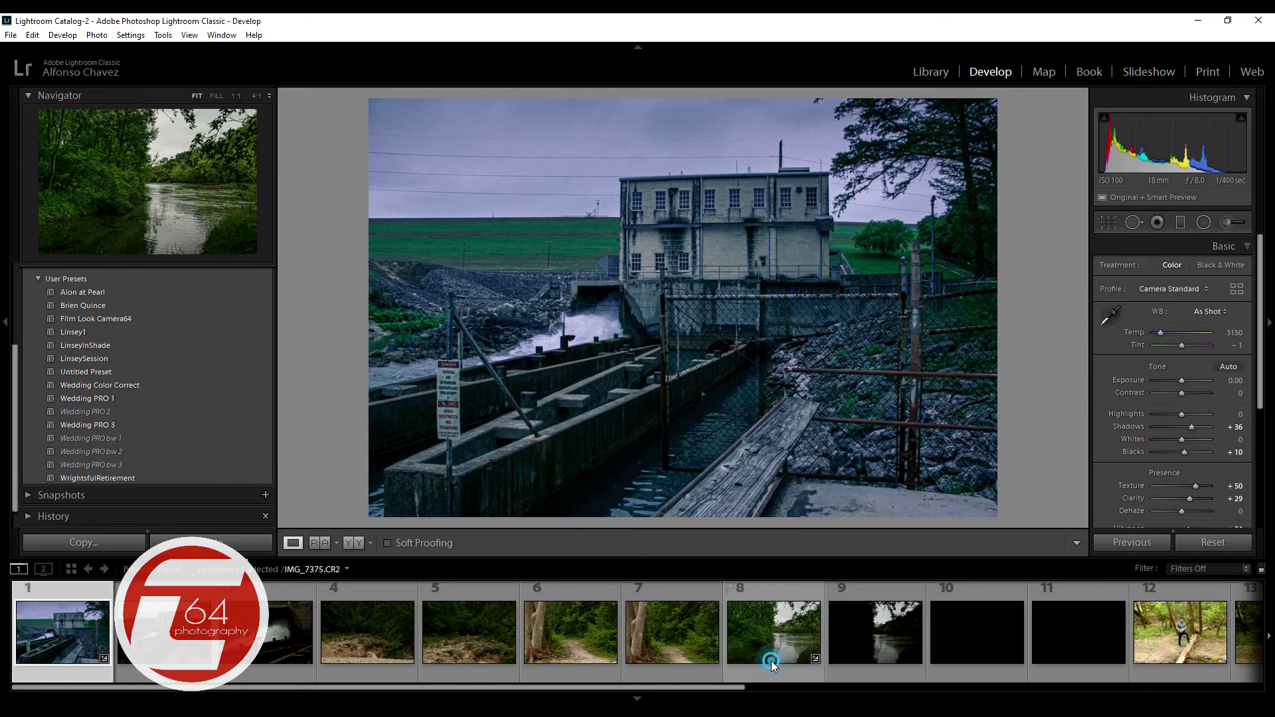
{"action": "left_click", "coordinate": [771, 661], "text": "ctrl"}
{"action": "left_click_drag", "start_coordinate": [716, 687], "coordinate": [1138, 690]}
{"action": "left_click_drag", "start_coordinate": [920, 690], "coordinate": [1057, 684]}
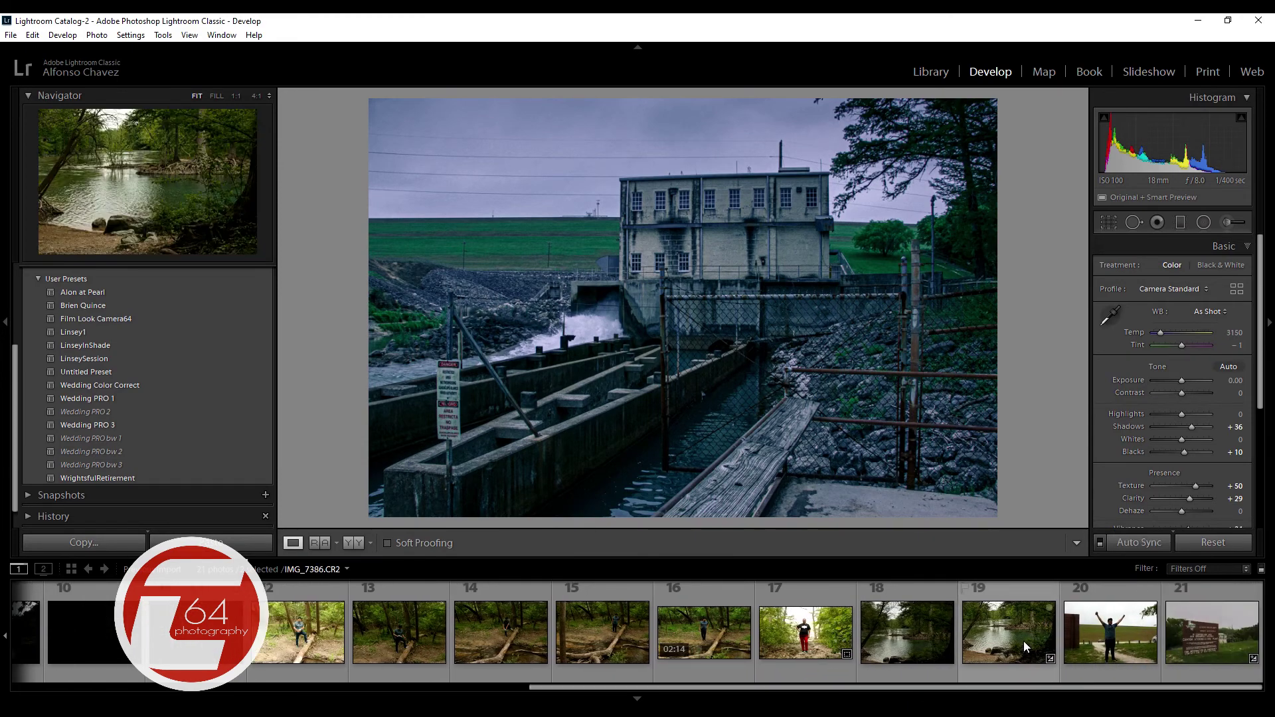
{"action": "left_click", "coordinate": [1205, 640], "text": "ctrl"}
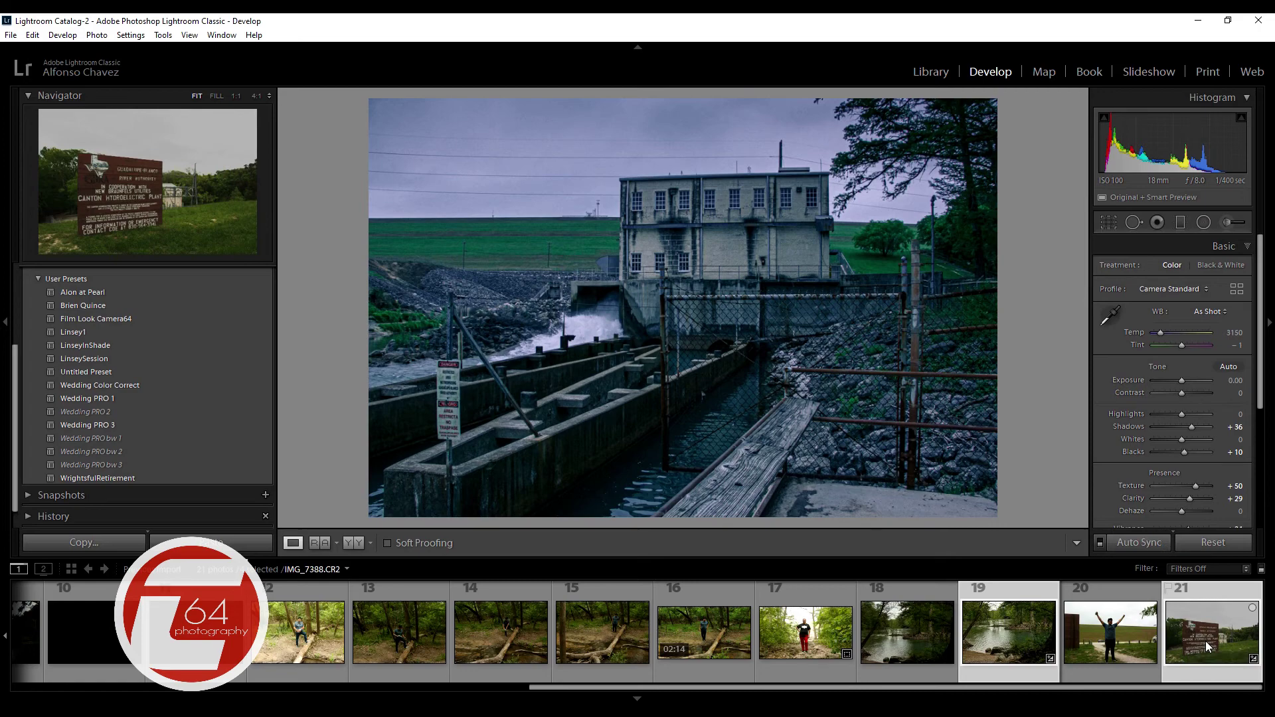
{"action": "key", "text": "alt"}
{"action": "key", "text": "ctrl+alt+shift+e"}
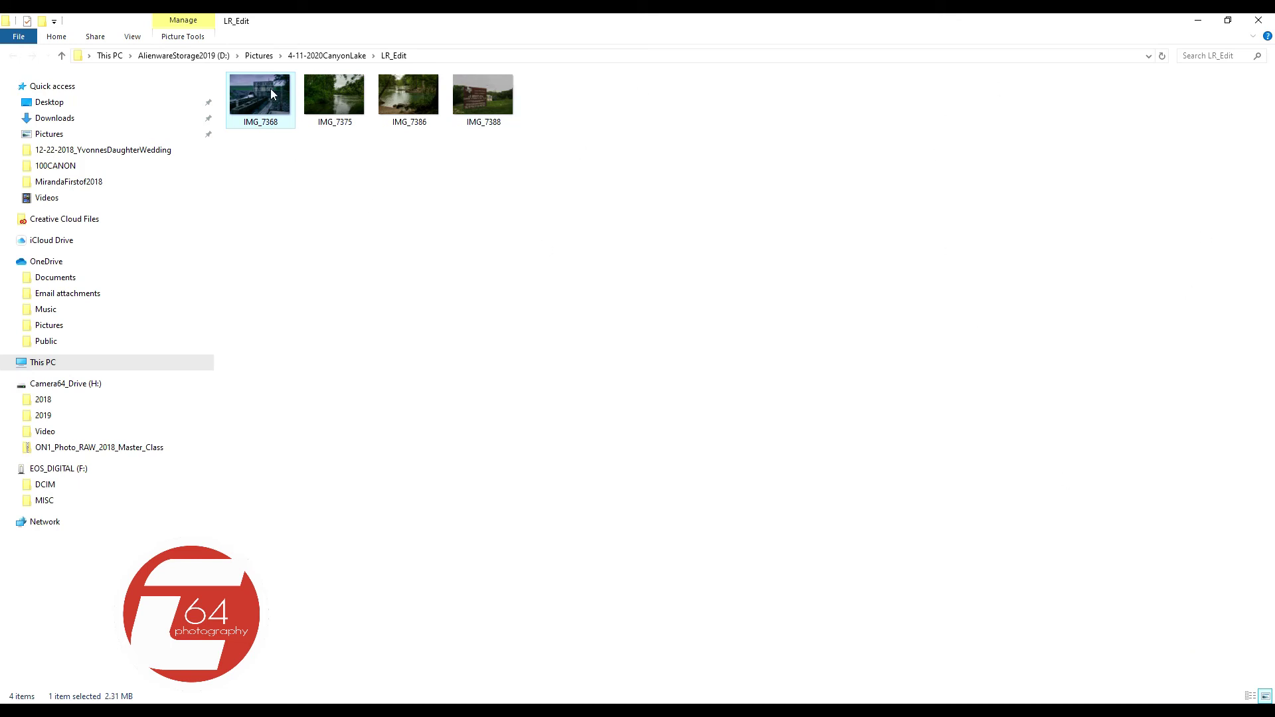
Review the four exported images in the LR_Edit folder one by one in the Photos viewer, from IMG_7368 to IMG_7388, and close it.
{"action": "mouse_move", "coordinate": [265, 110]}
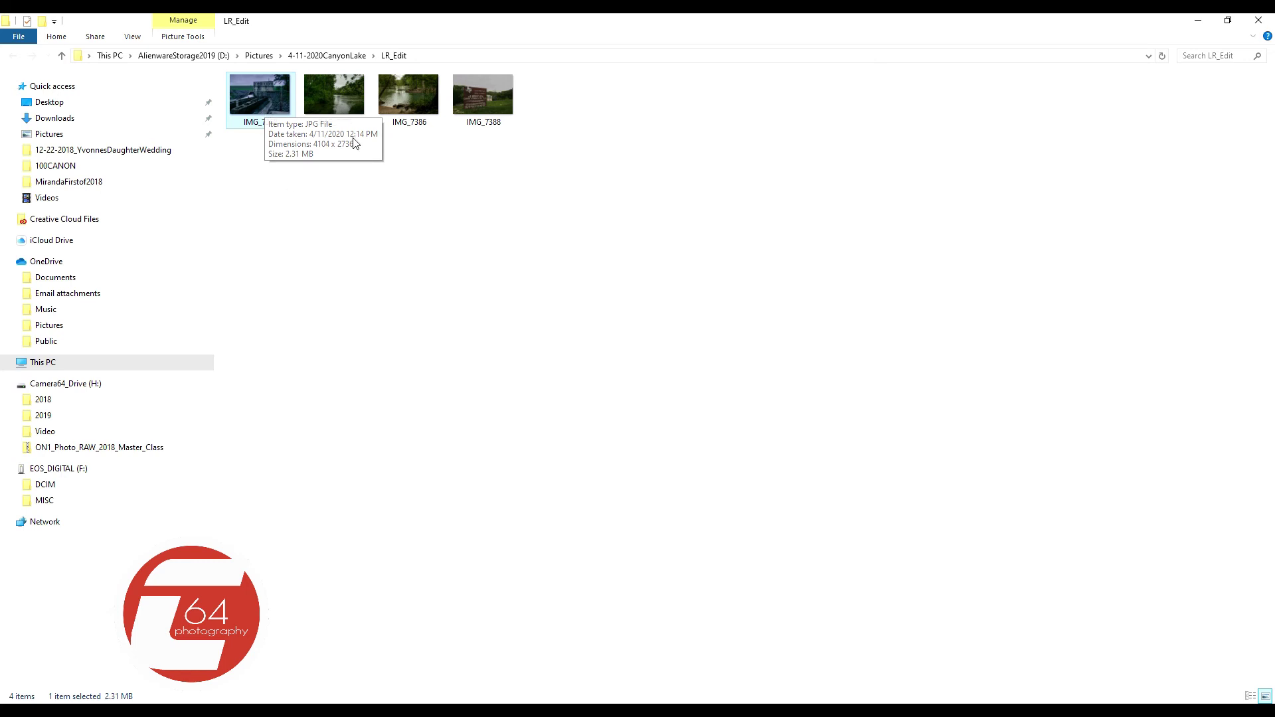
{"action": "double_click", "coordinate": [268, 108]}
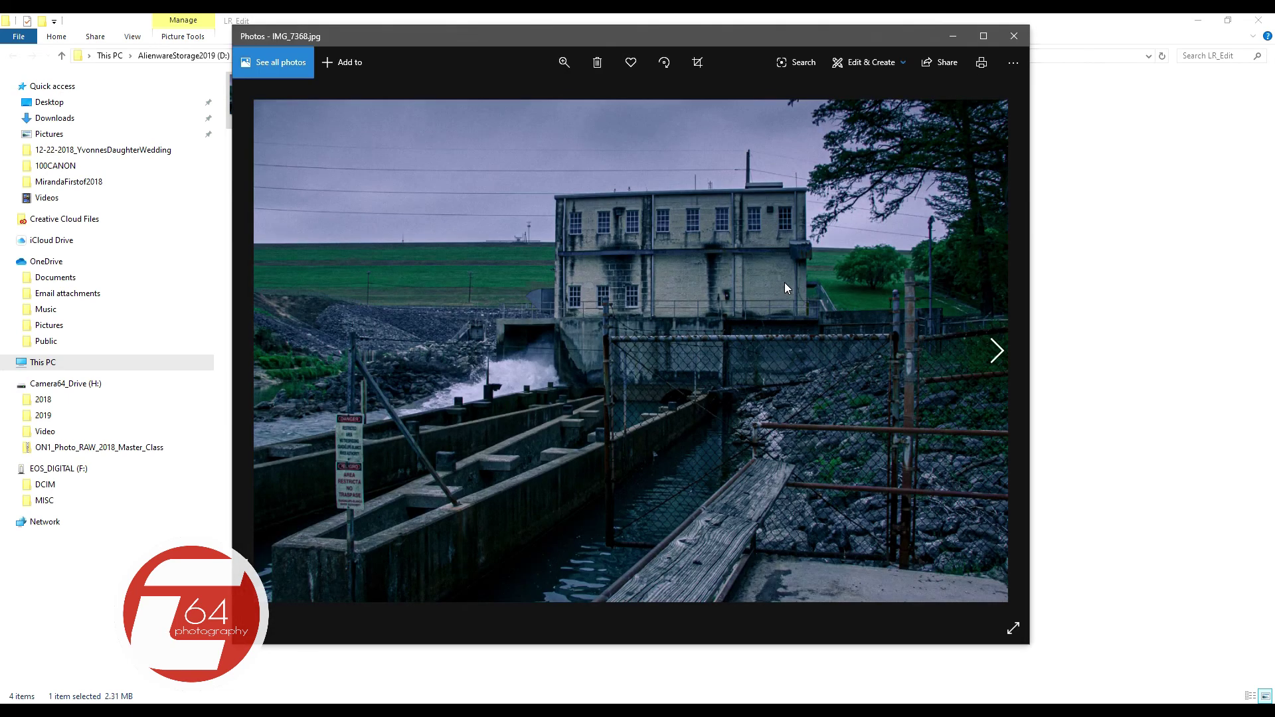
{"action": "left_click", "coordinate": [998, 356]}
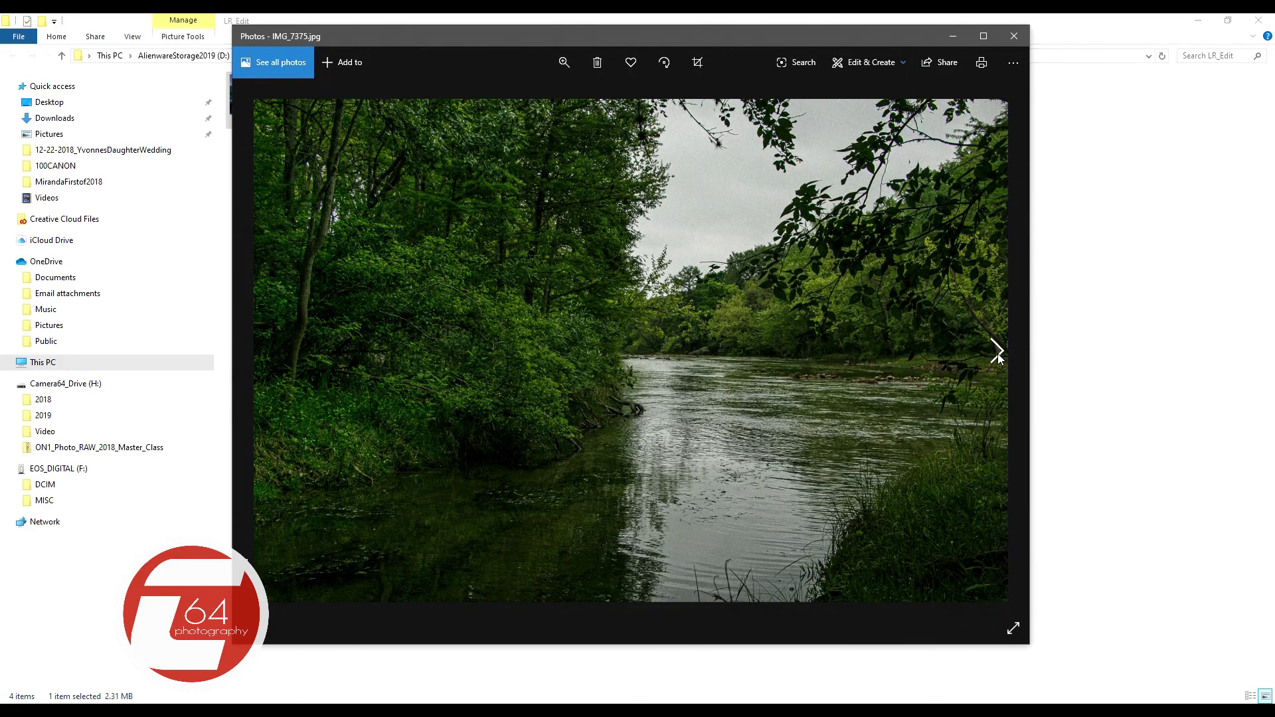
{"action": "left_click", "coordinate": [997, 356]}
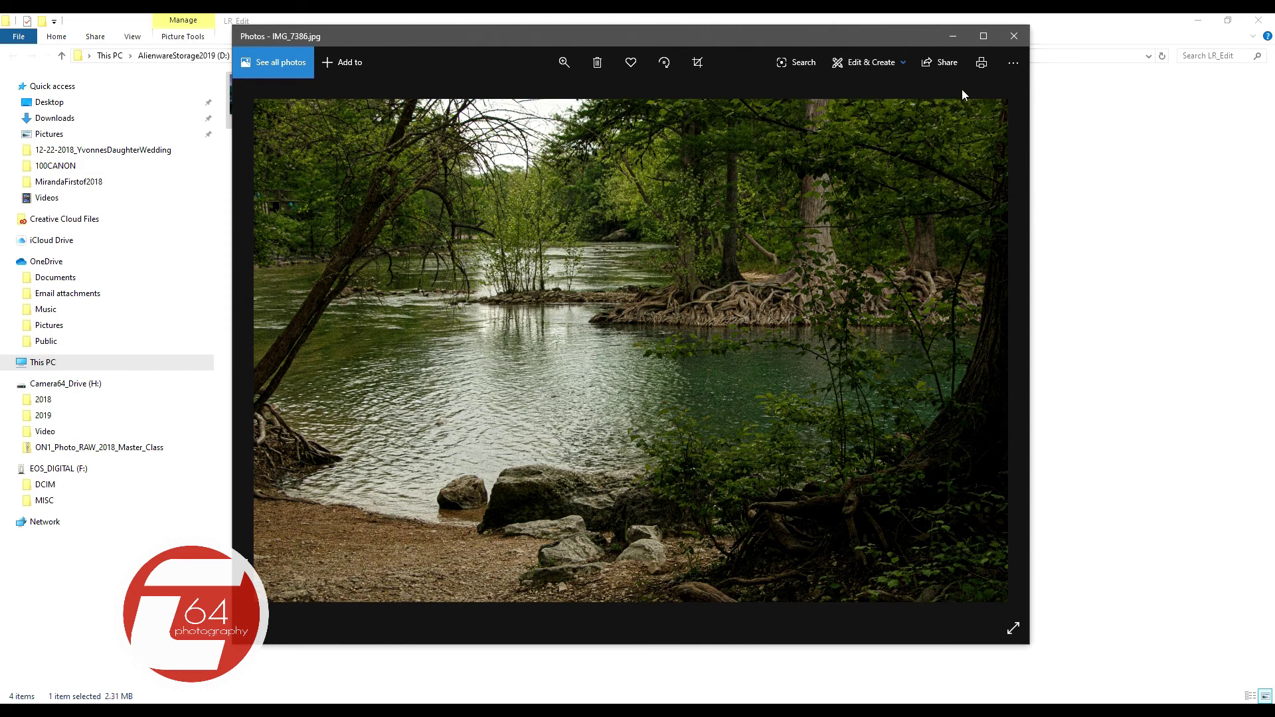
{"action": "left_click", "coordinate": [997, 352]}
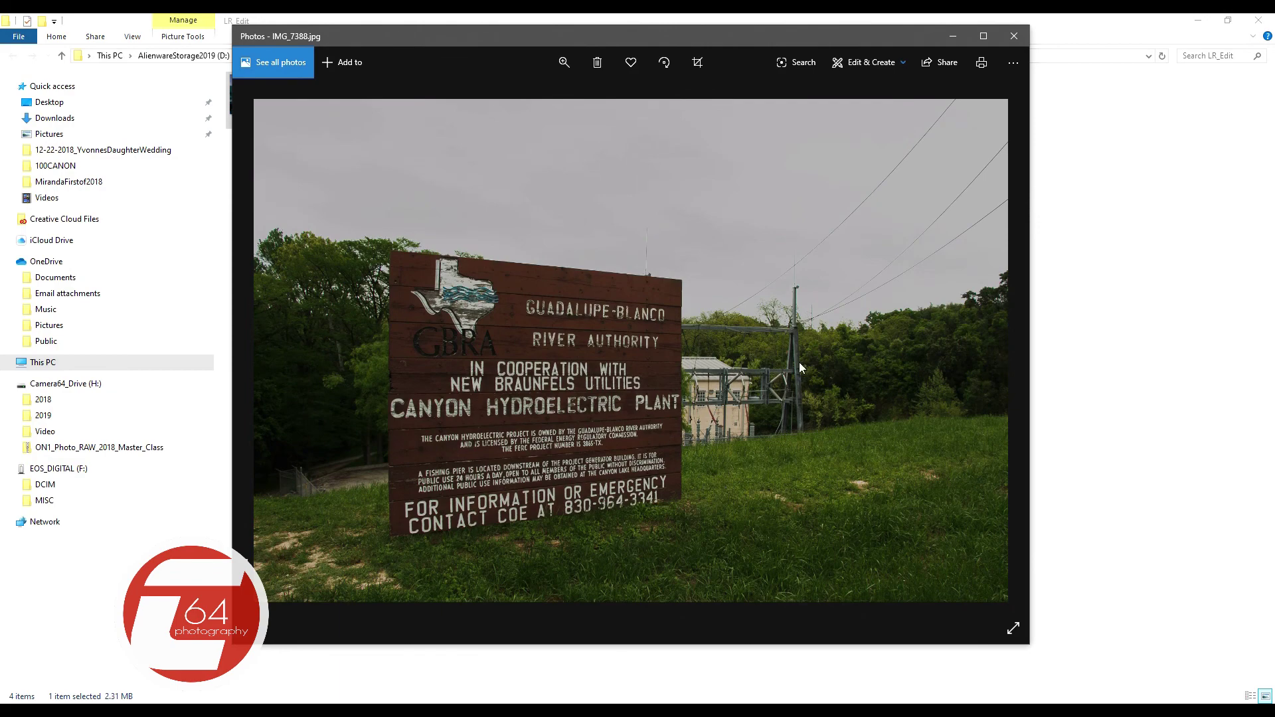
{"action": "left_click", "coordinate": [1014, 34]}
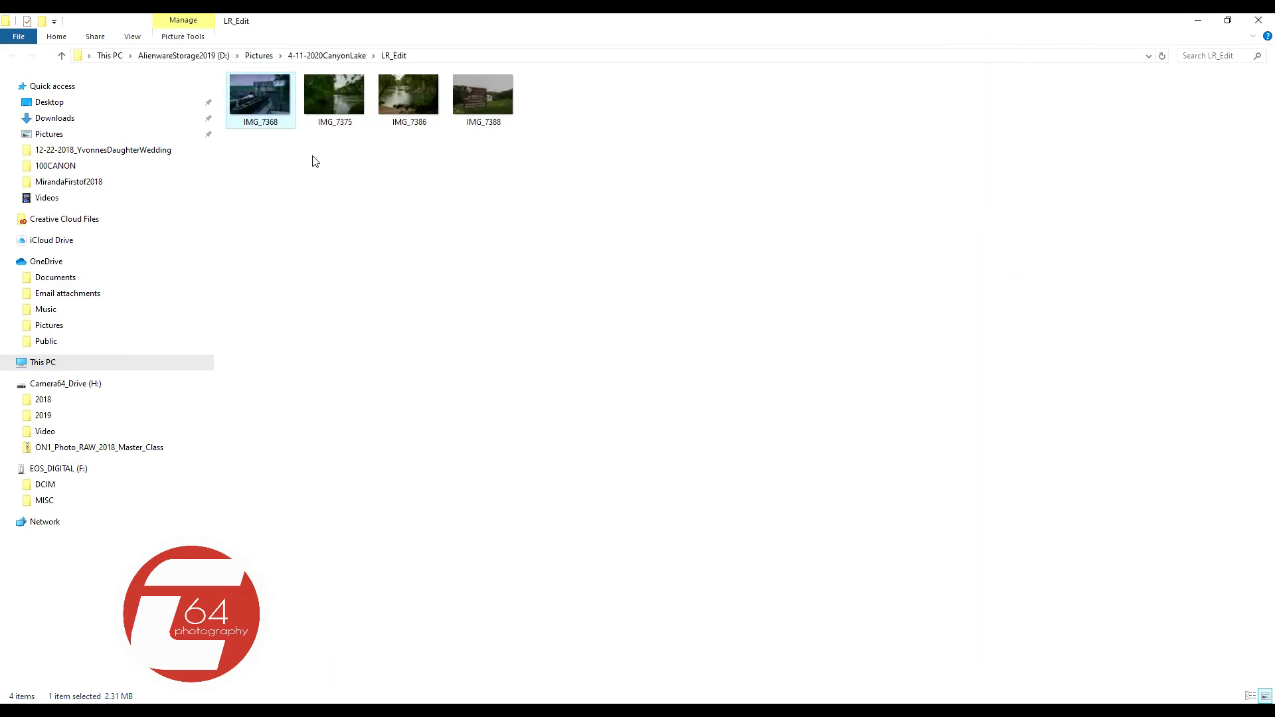
Show the exported images in the LR_Edit folder as extra large icons, leaving no file selected.
{"action": "left_click_drag", "start_coordinate": [248, 171], "coordinate": [585, 82]}
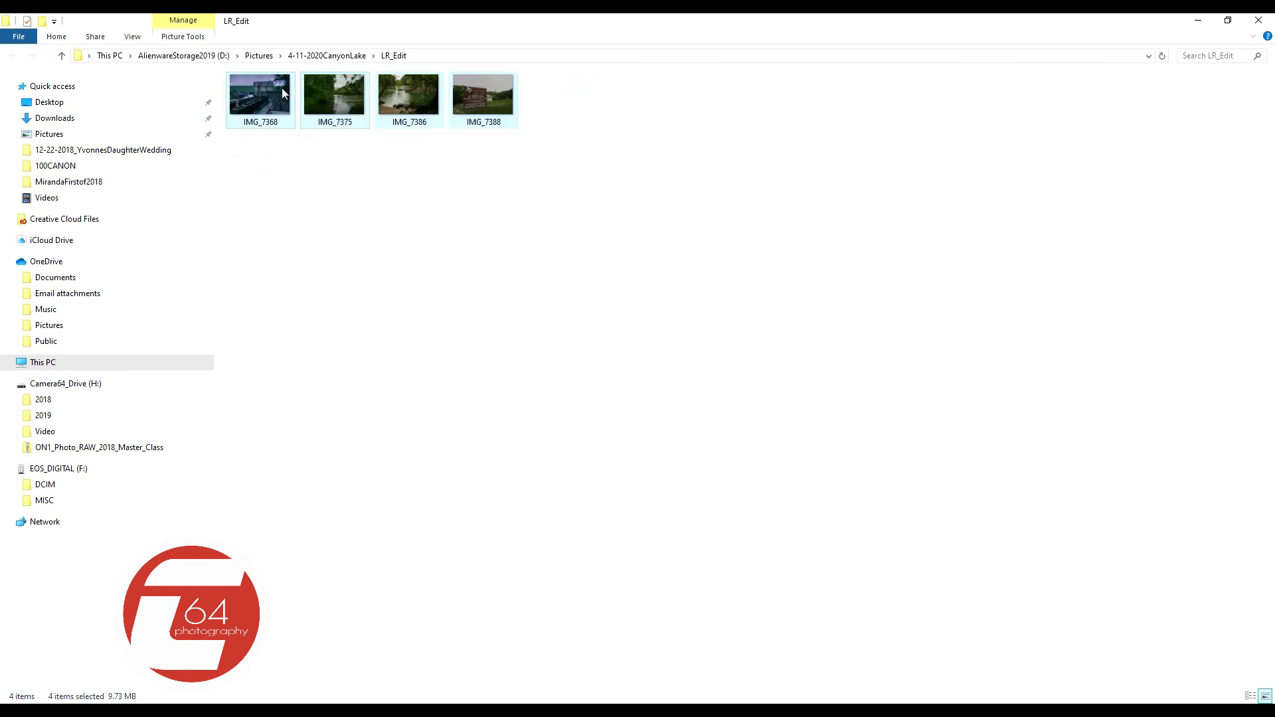
{"action": "left_click", "coordinate": [133, 38]}
{"action": "left_click", "coordinate": [154, 52]}
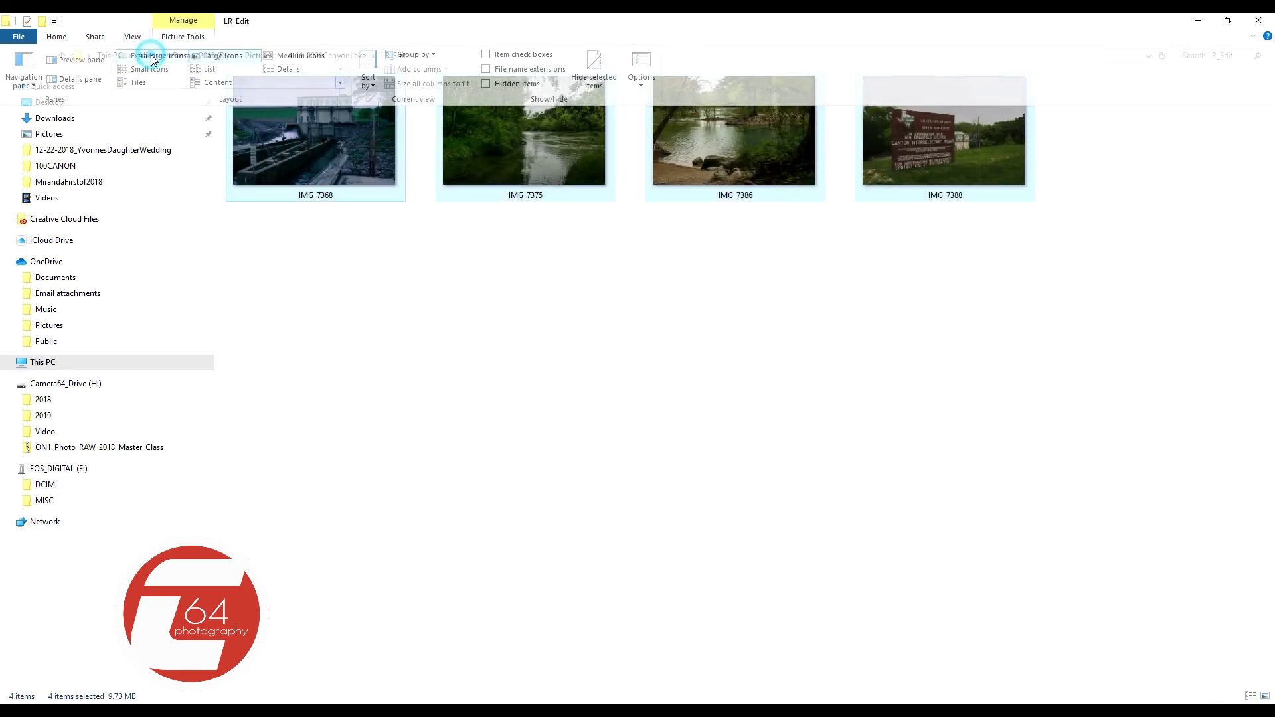
{"action": "left_click", "coordinate": [352, 273]}
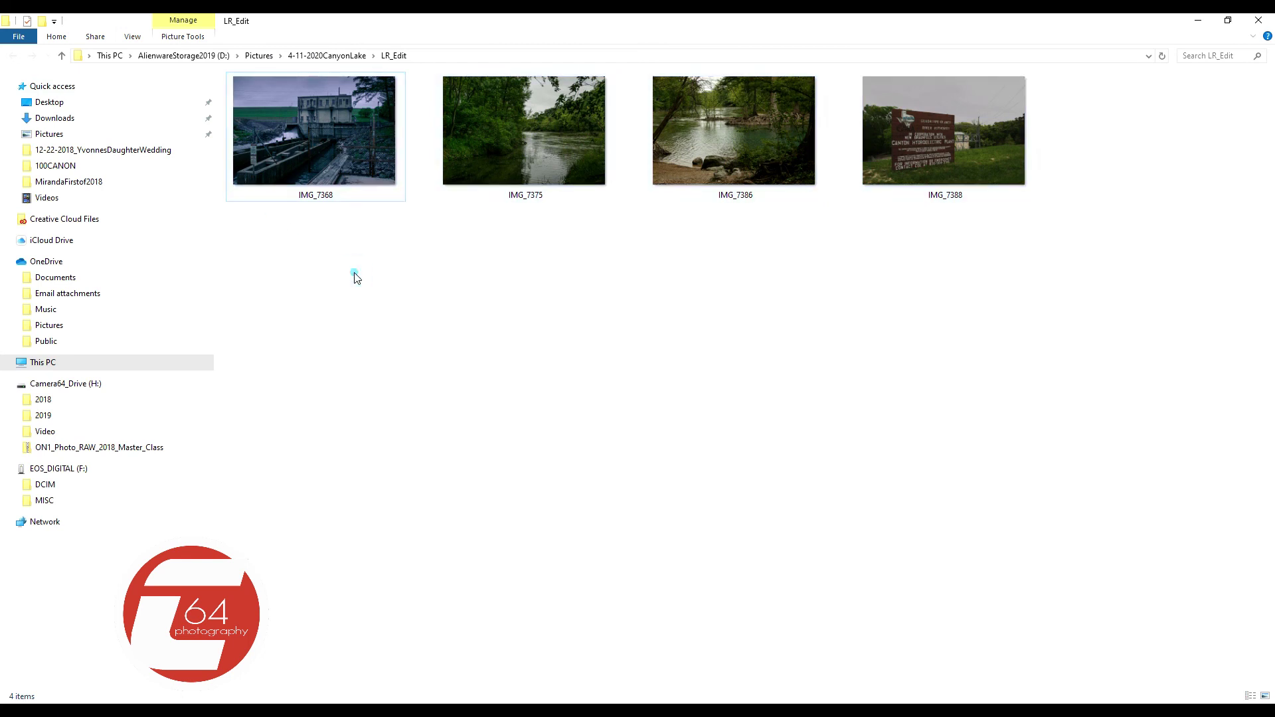